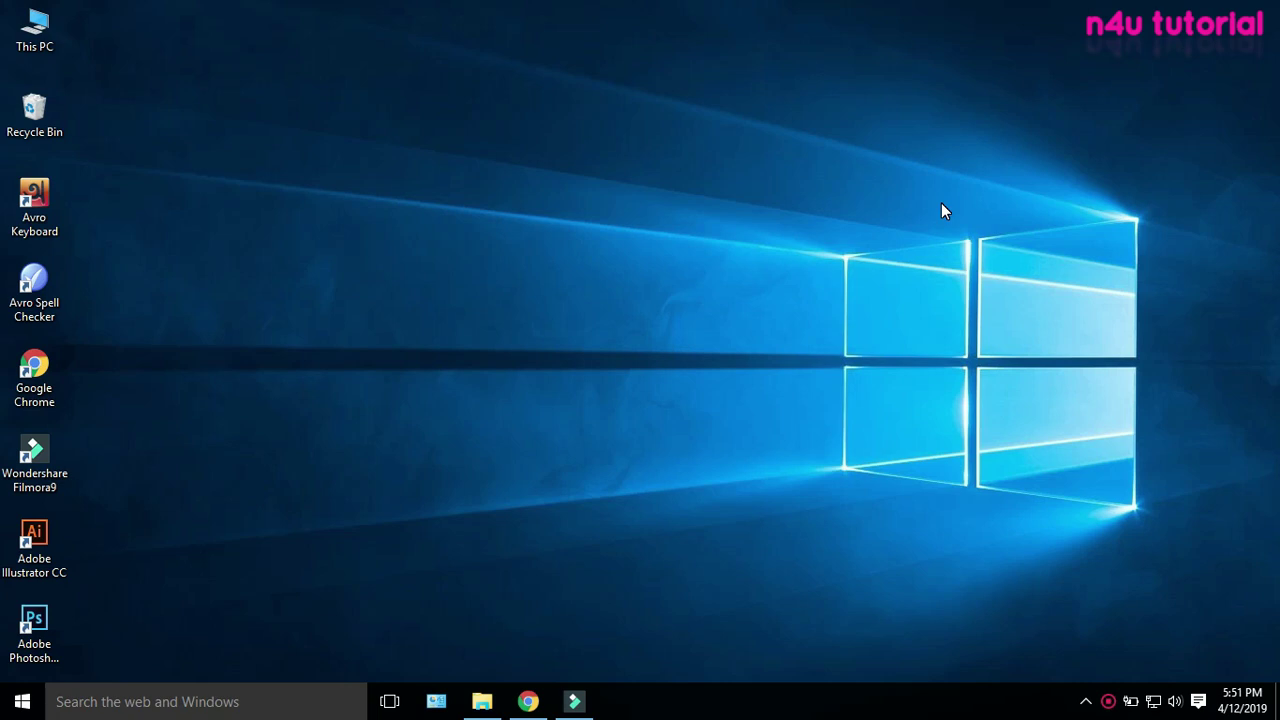
Restore the Chrome window showing the 'pp photo size bd' search results
click(528, 701)
Open usbair.com in a new tab from the address suggestions
click(251, 17)
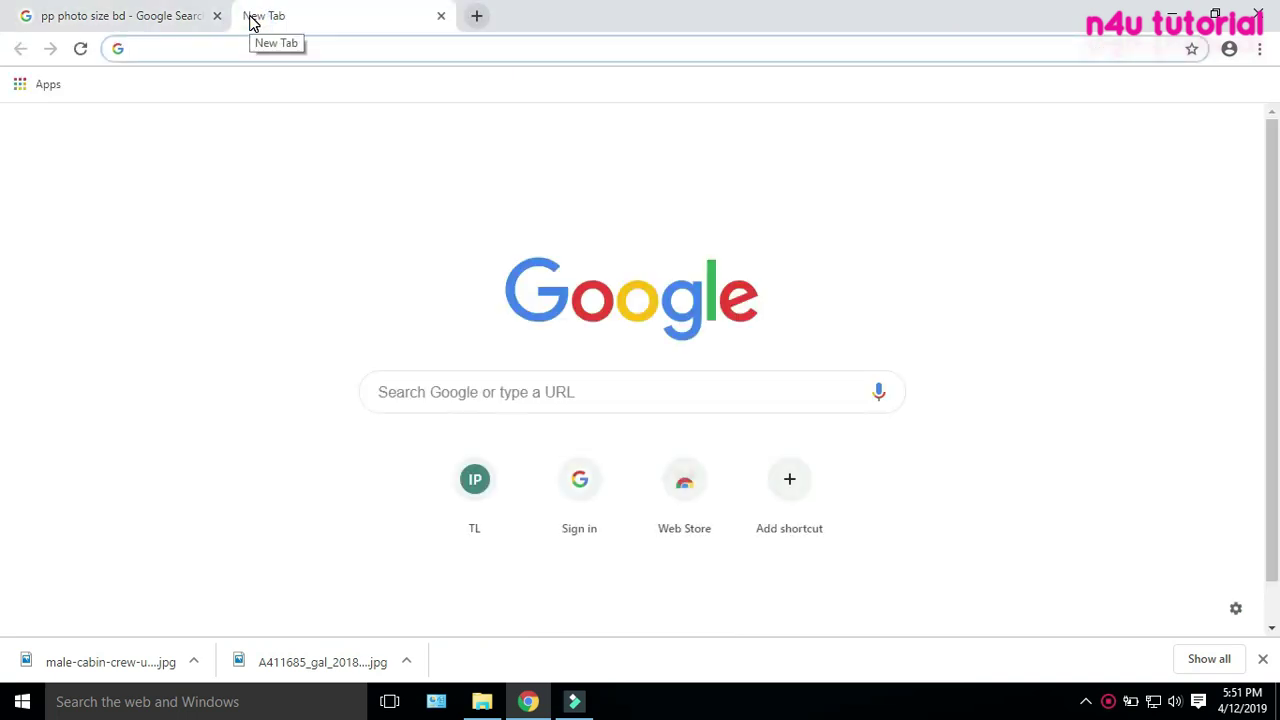
text(u)
click(294, 83)
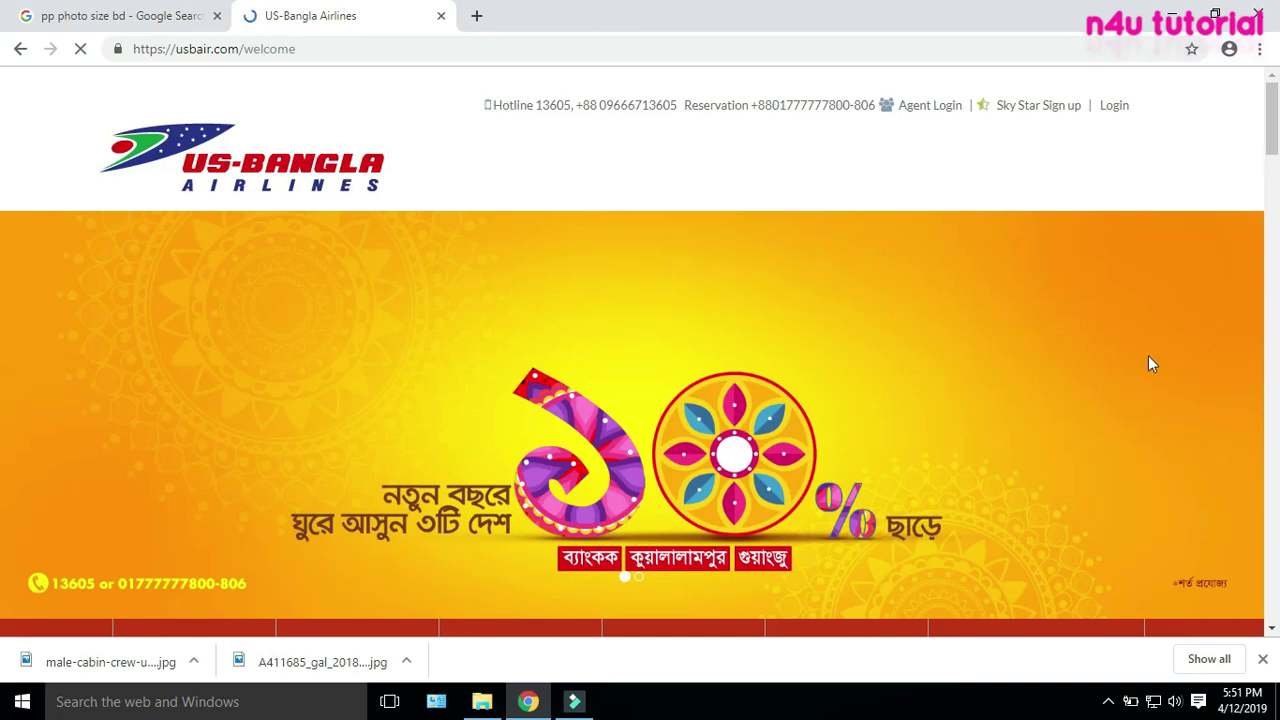
Close the downloads list and promotional popup, then go to the footer's Career page
scroll(831, 350, down, 10)
scroll(835, 357, down, 15)
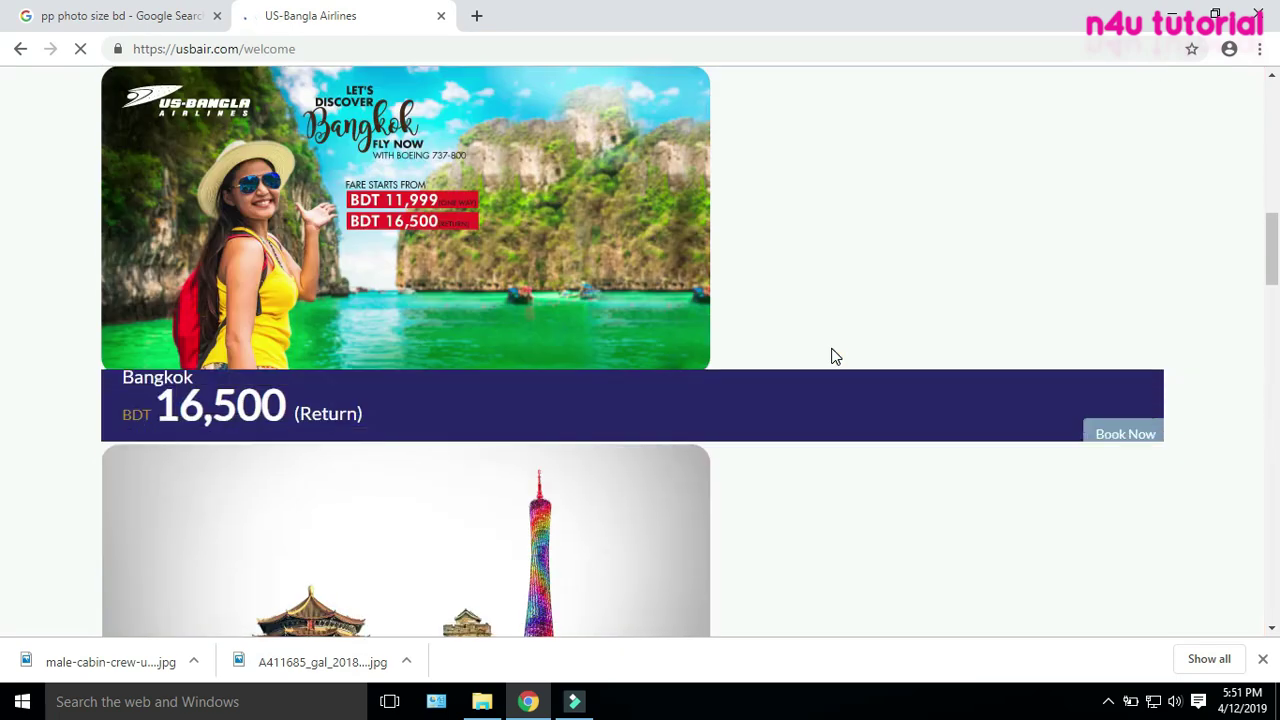
scroll(836, 357, down, 10)
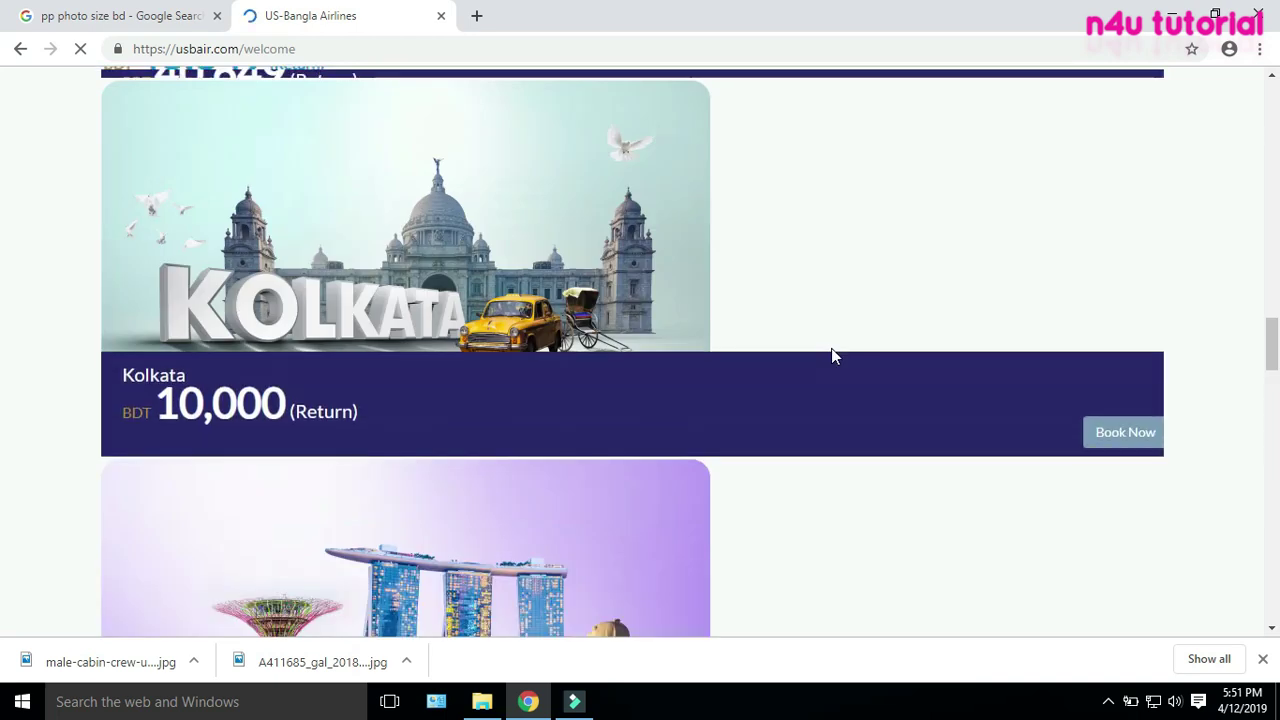
click(1263, 662)
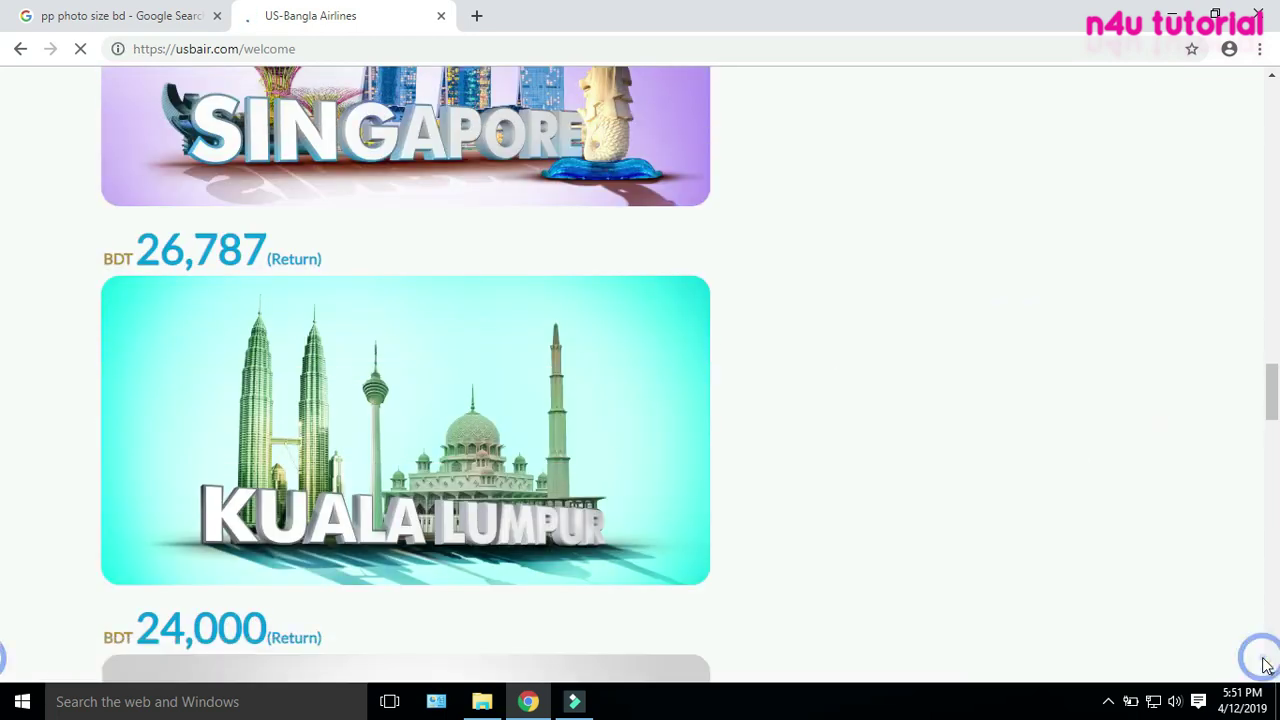
scroll(994, 465, down, 12)
scroll(994, 473, down, 8)
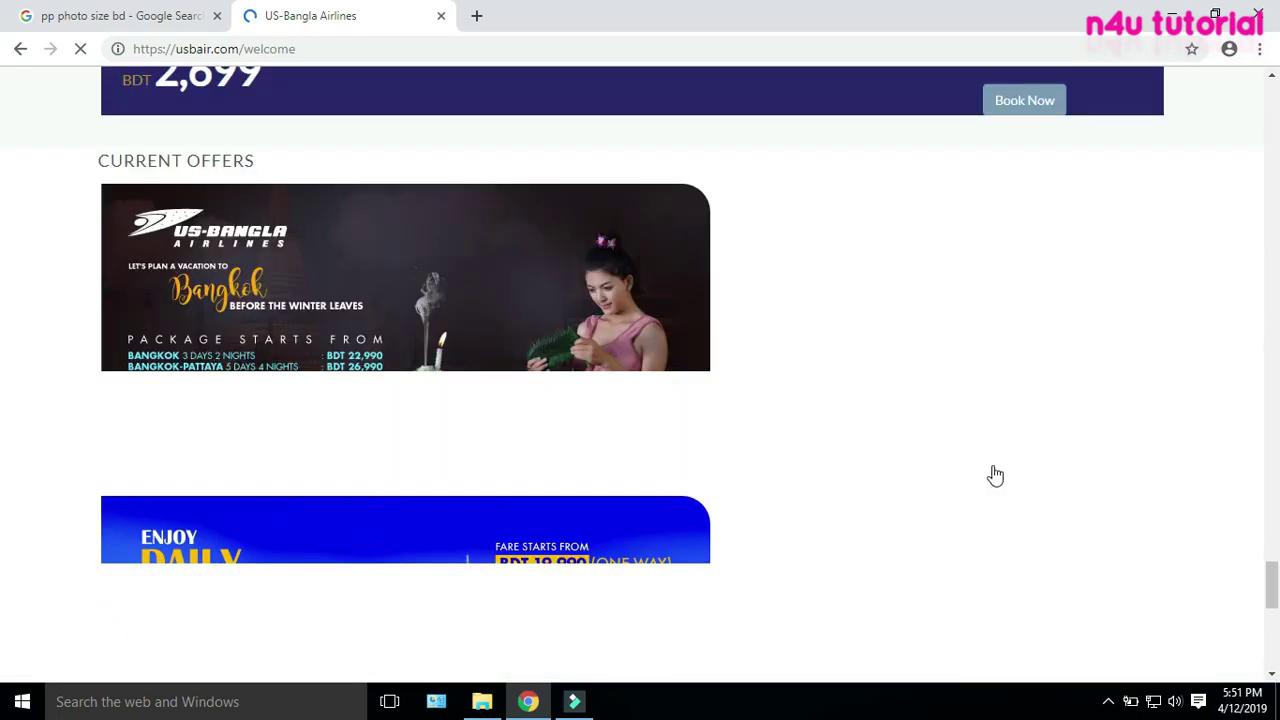
scroll(357, 354, up, 2)
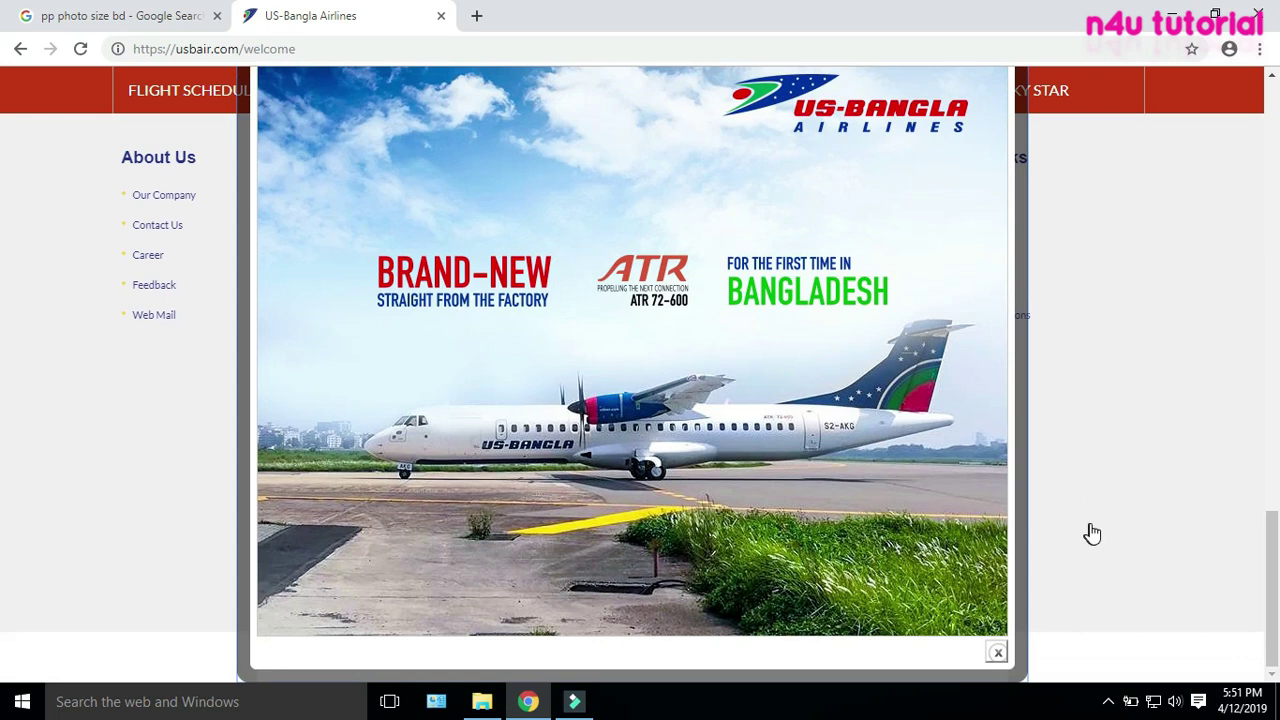
click(995, 649)
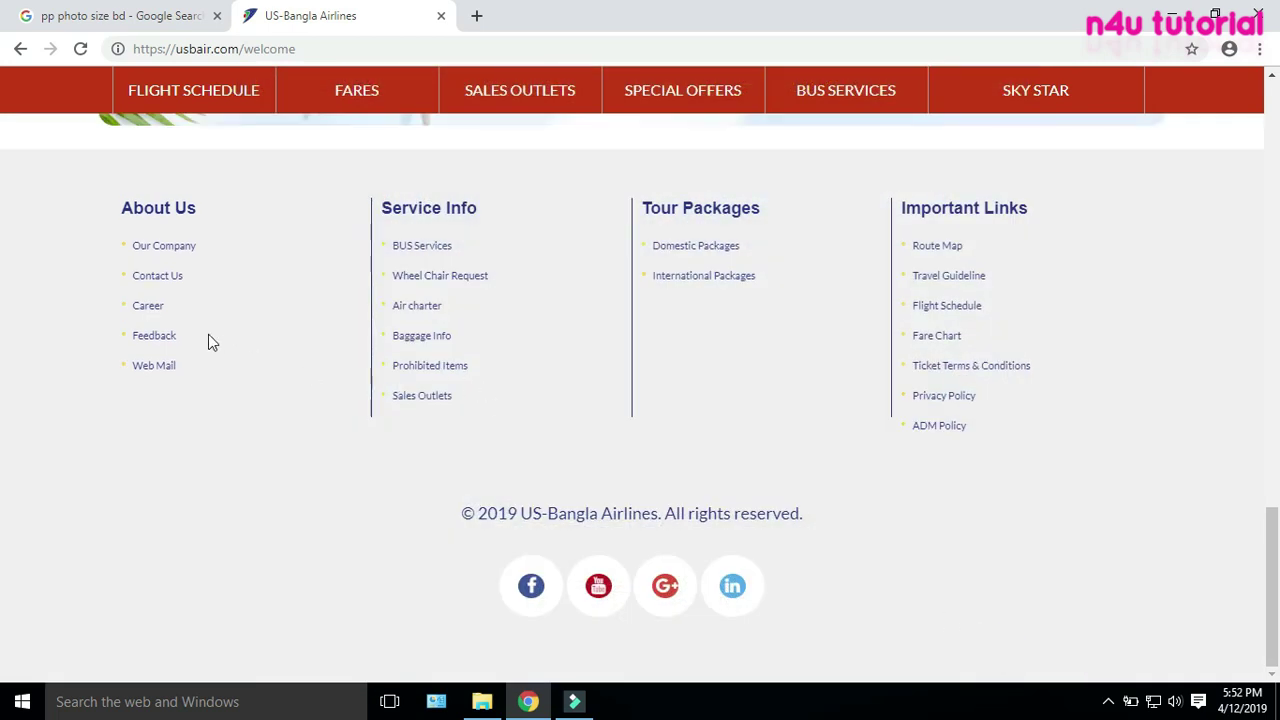
click(142, 310)
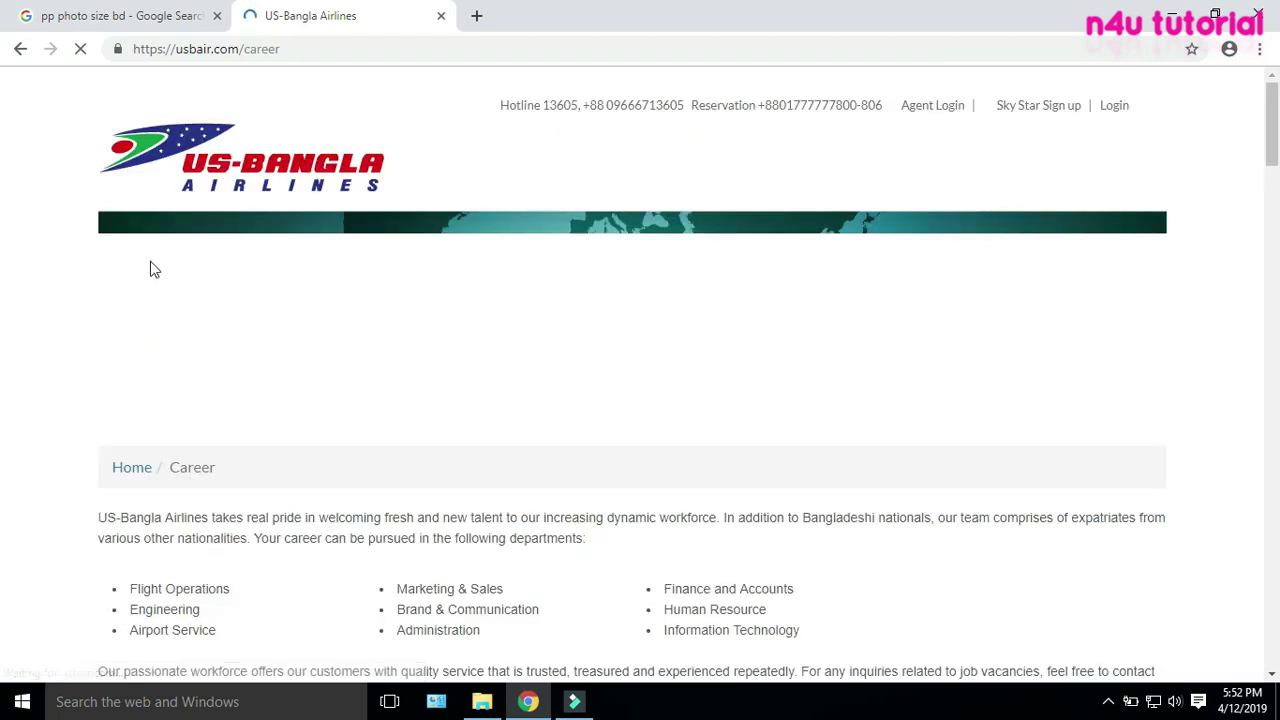
Scroll to the Cabin Crew requirements: age 18–24, HSC/A Level, fluent English
click(220, 50)
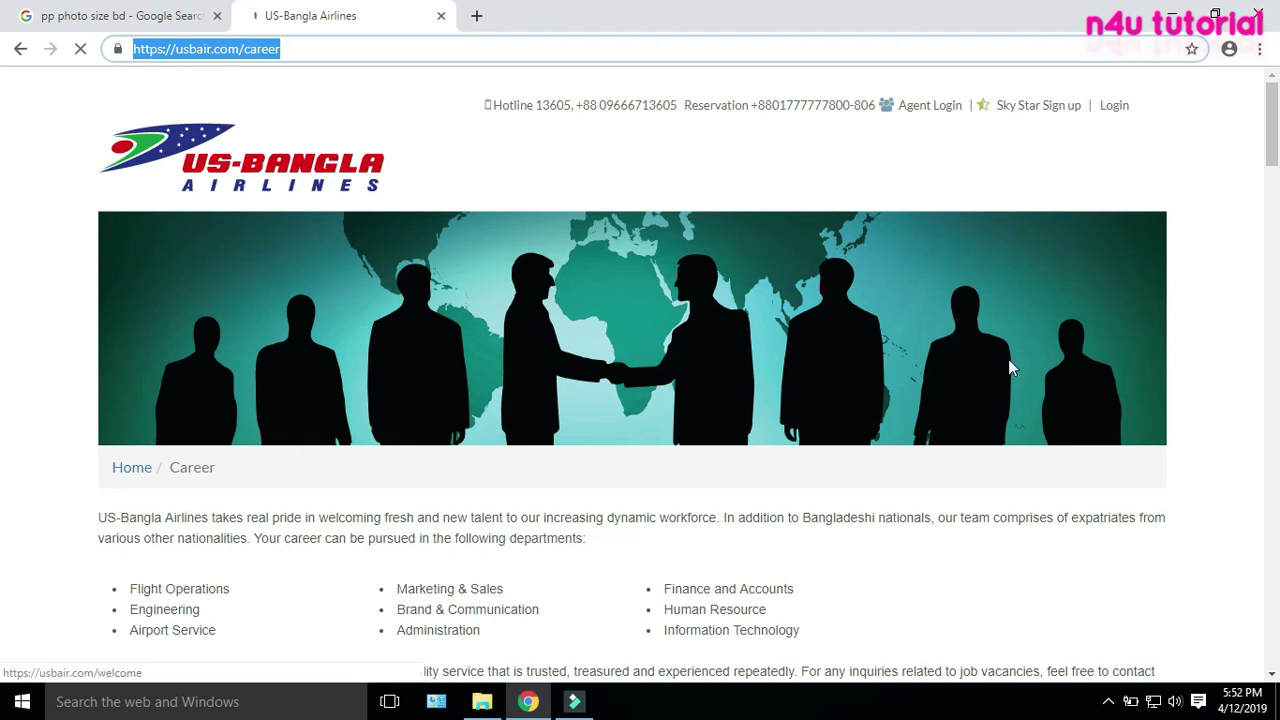
scroll(940, 430, down, 10)
scroll(1118, 393, up, 3)
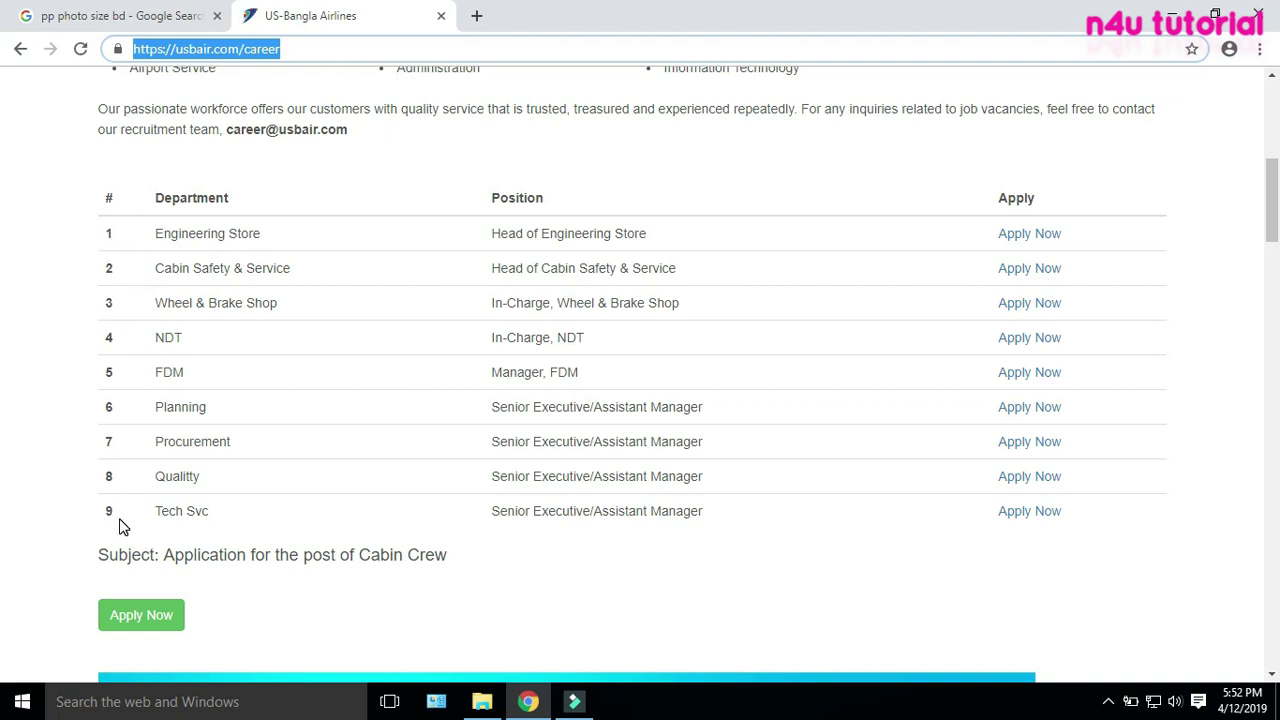
scroll(150, 500, down, 3)
drag(164, 273, 449, 273)
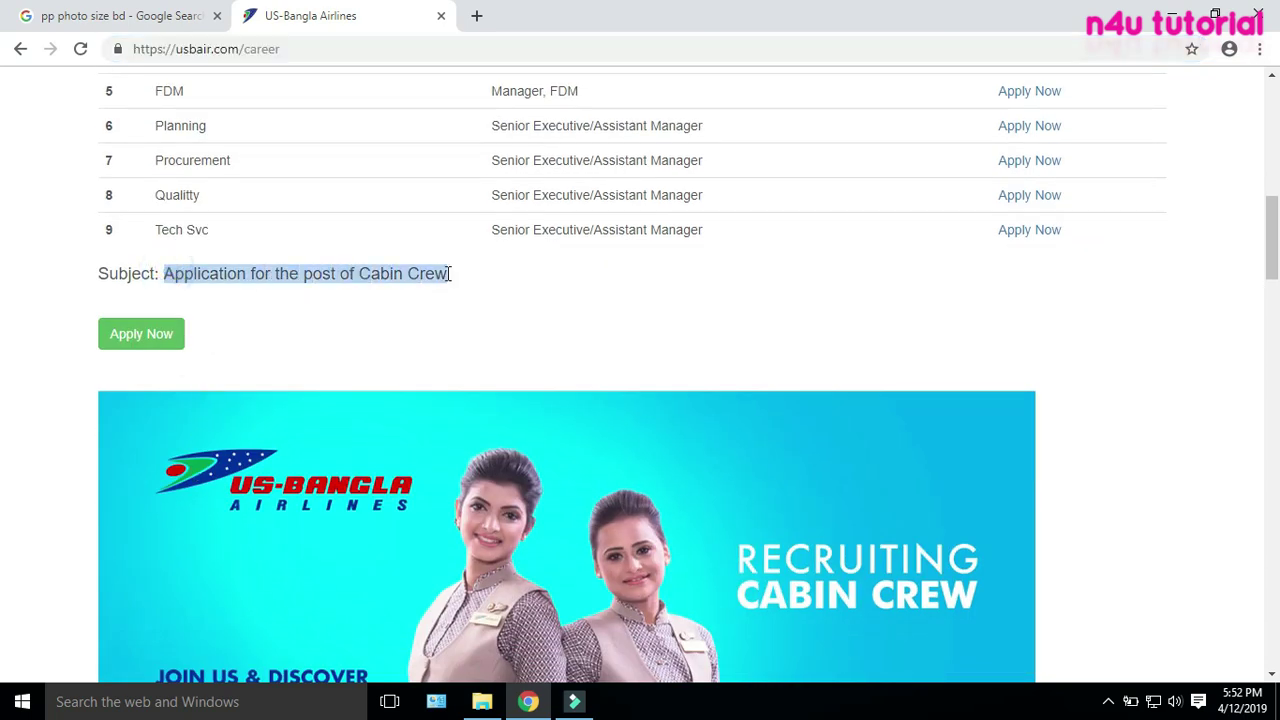
click(248, 328)
scroll(443, 484, down, 1)
scroll(443, 484, down, 2)
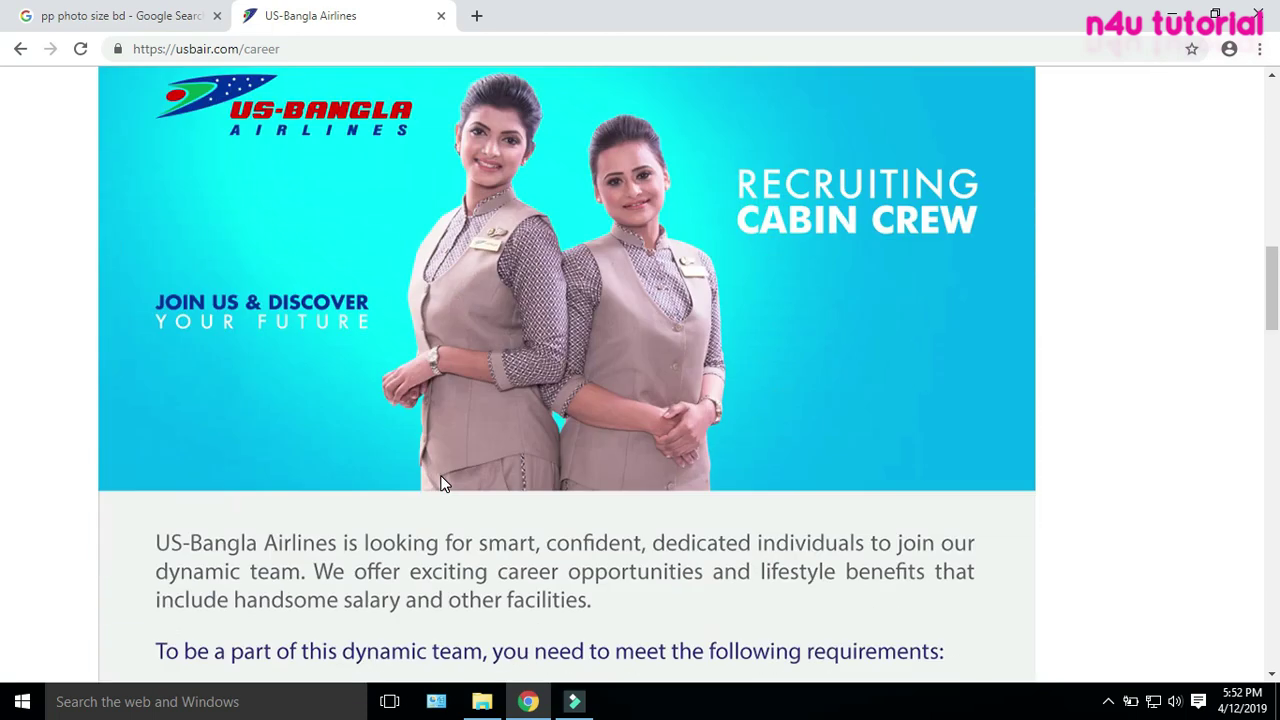
scroll(443, 484, down, 4)
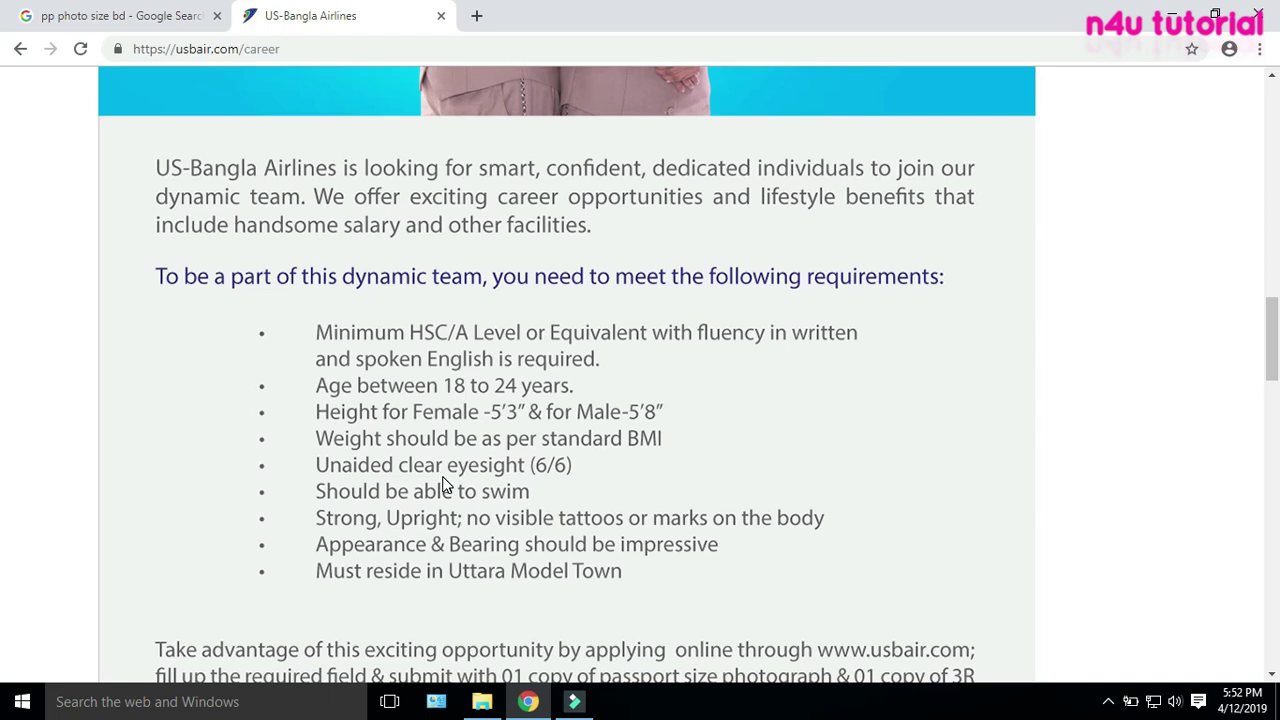
scroll(445, 484, down, 1)
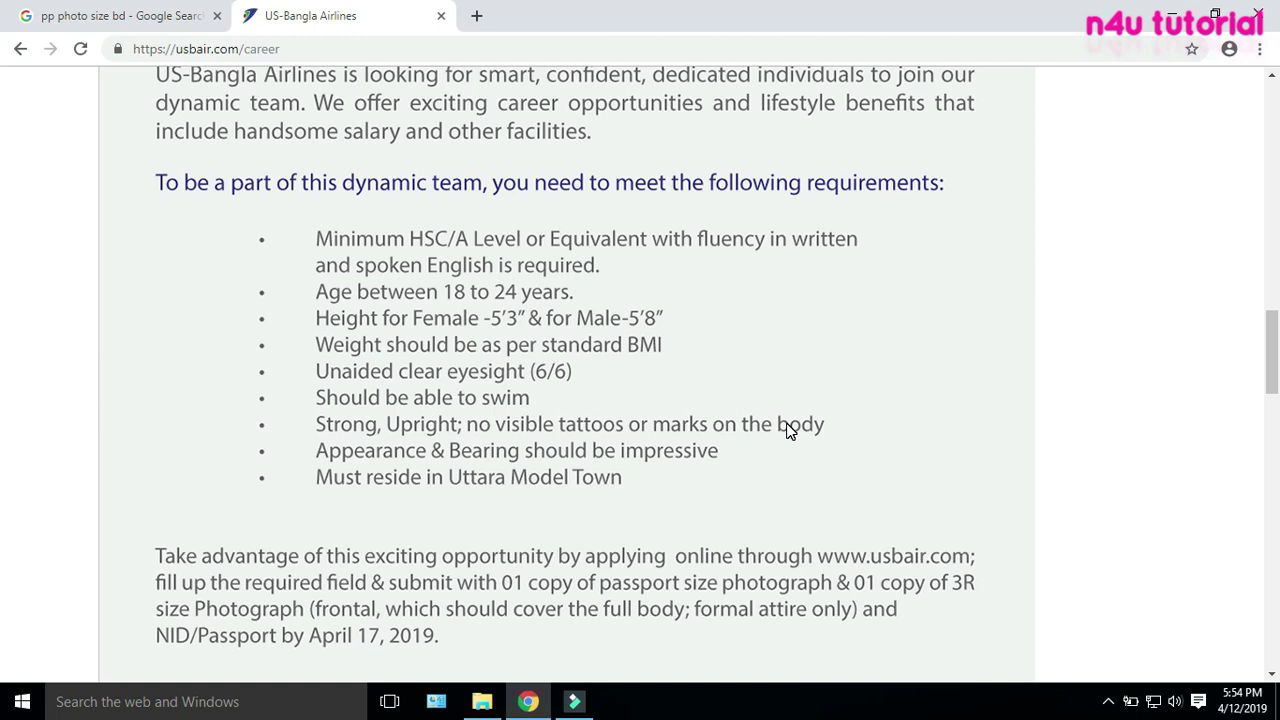
scroll(736, 460, down, 1)
scroll(736, 458, down, 2)
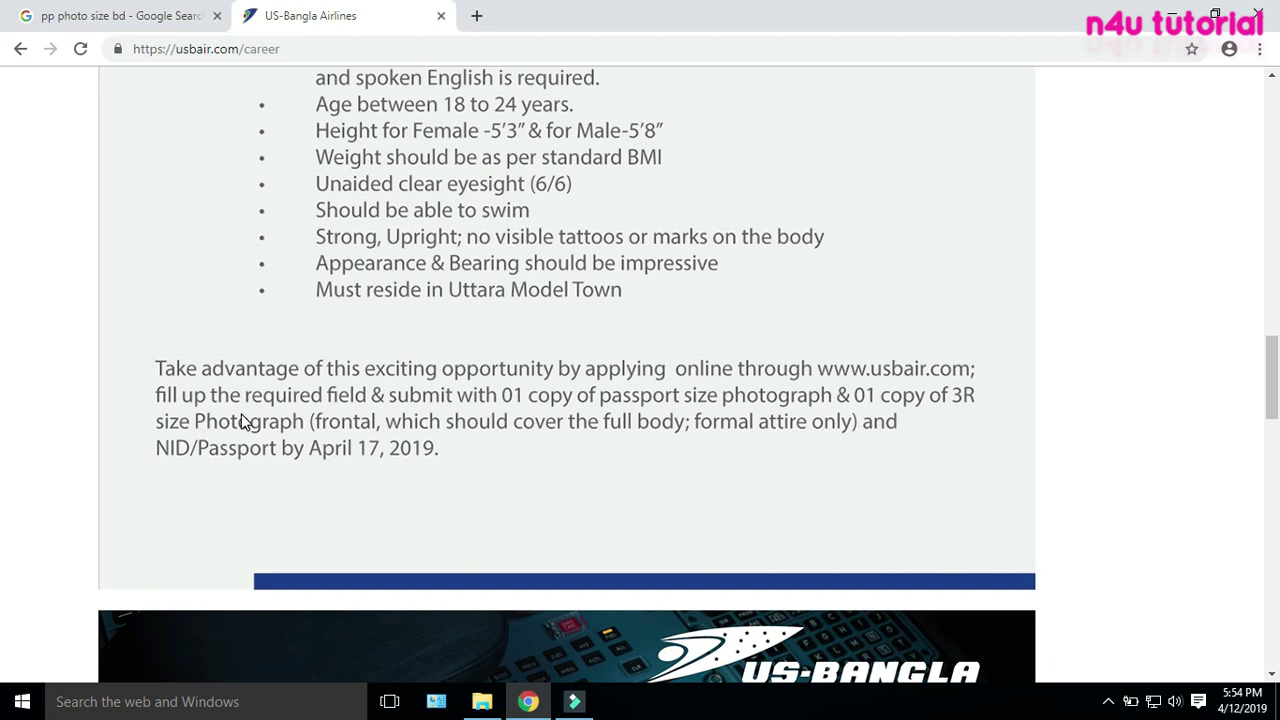
Open the 3R full-body photo (1050 x 1500) from the Music folder in Photos
click(482, 701)
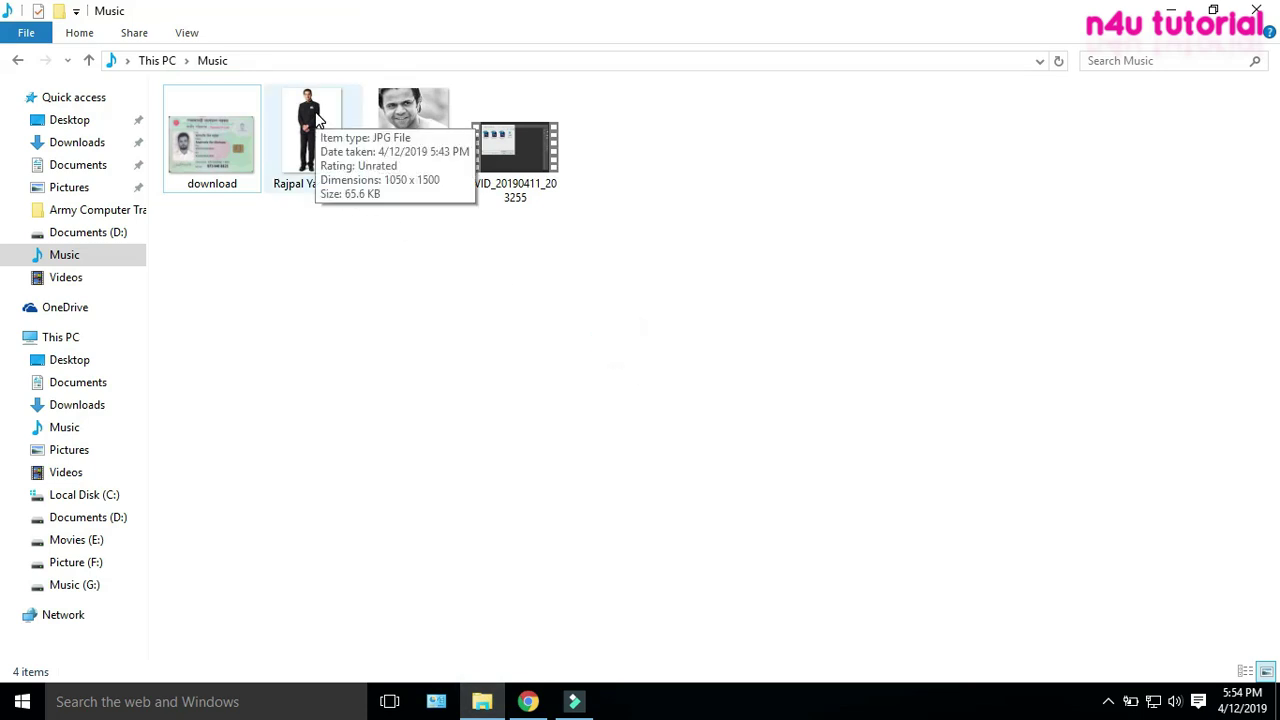
double_click(317, 119)
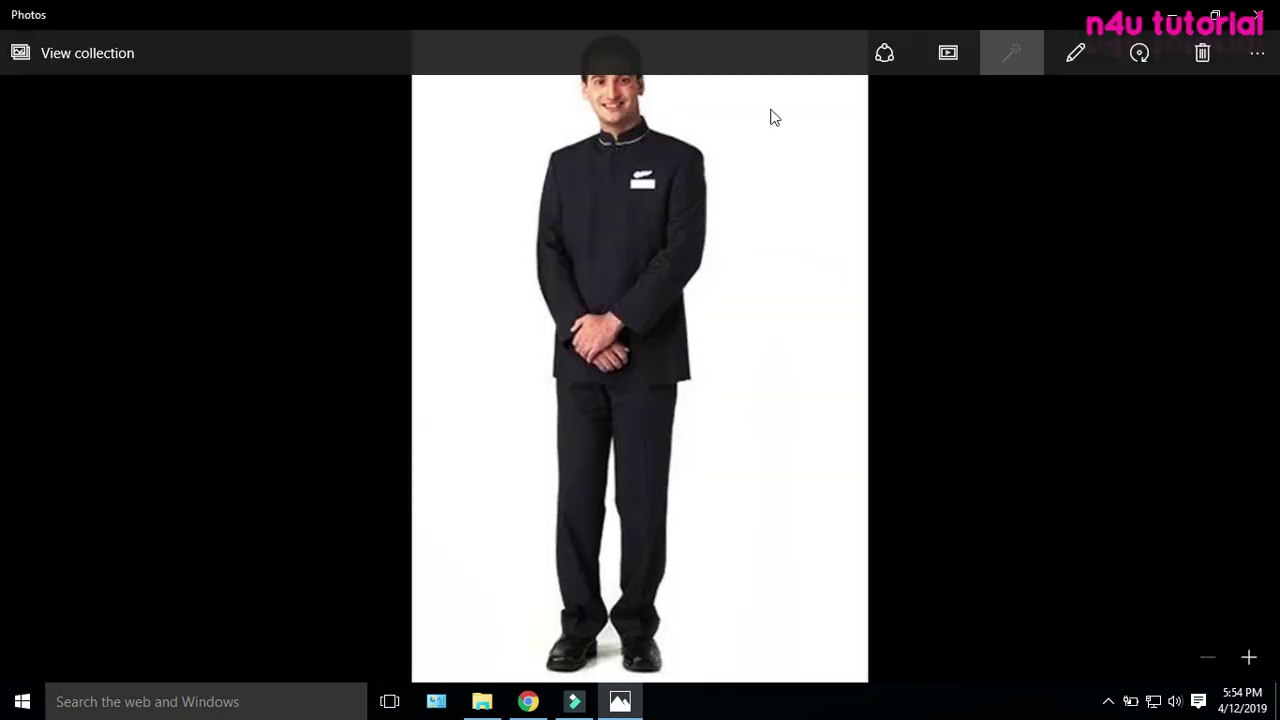
View the passport-size photo, then open and close the NID card scan named 'download'
click(1269, 356)
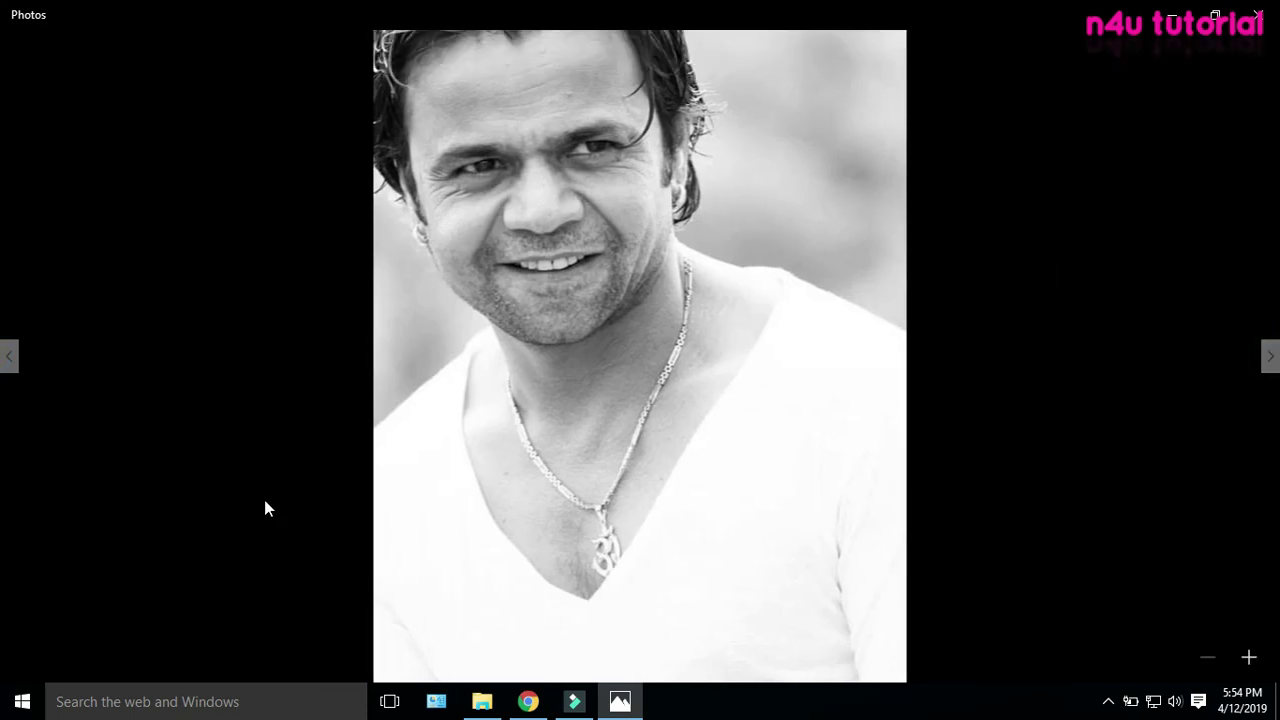
click(1269, 345)
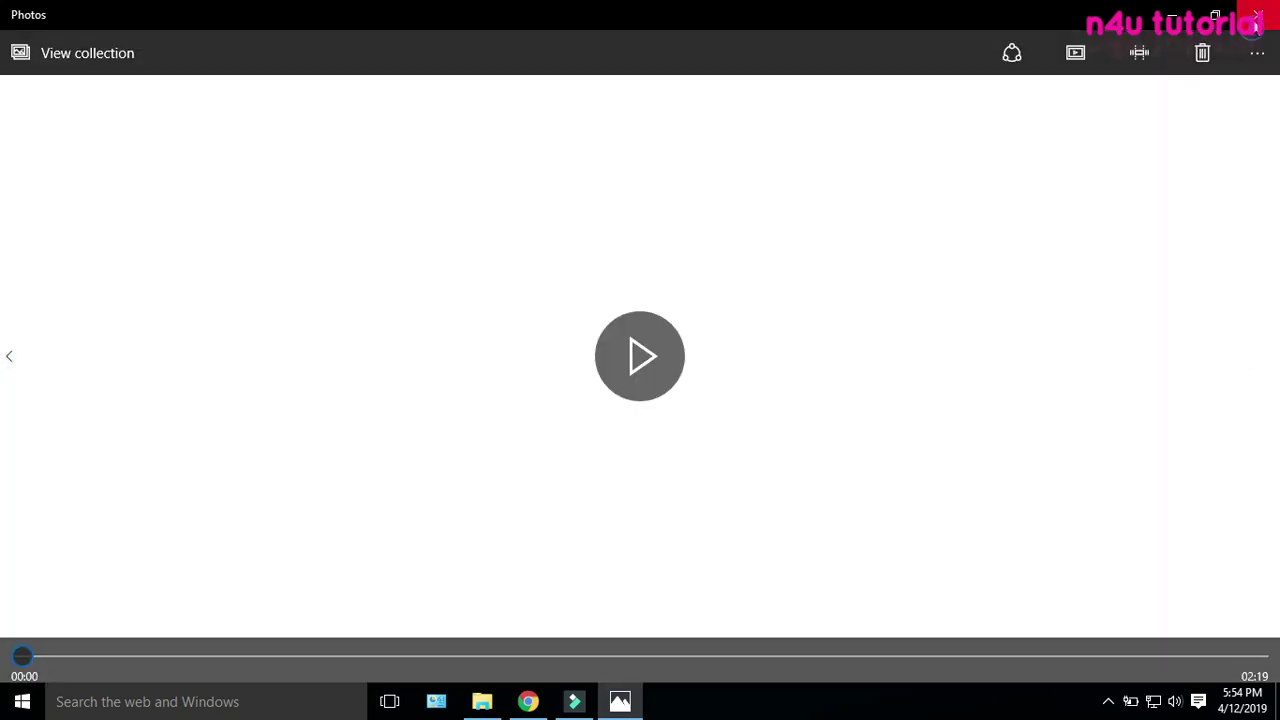
click(1256, 31)
click(200, 155)
double_click(200, 155)
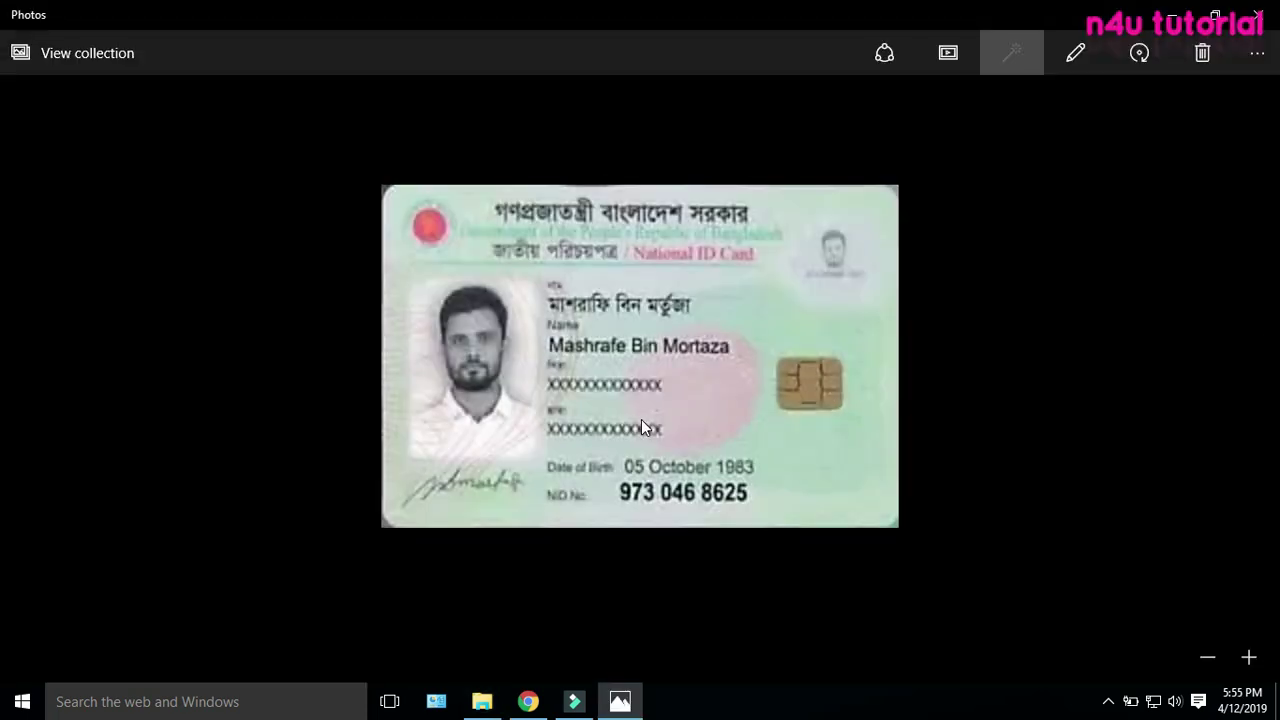
click(1258, 14)
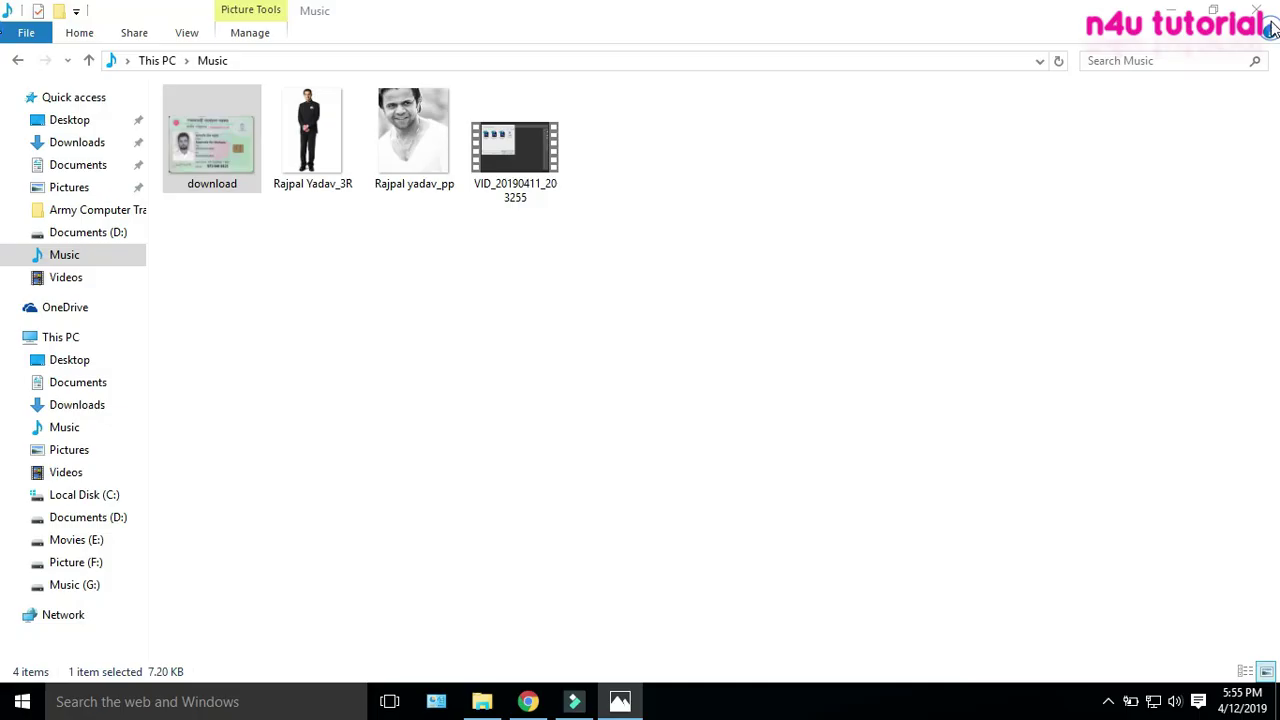
Return to the careers page and open the cabin crew application form
click(1168, 12)
click(1042, 228)
scroll(1074, 254, down, 5)
scroll(1074, 254, up, 15)
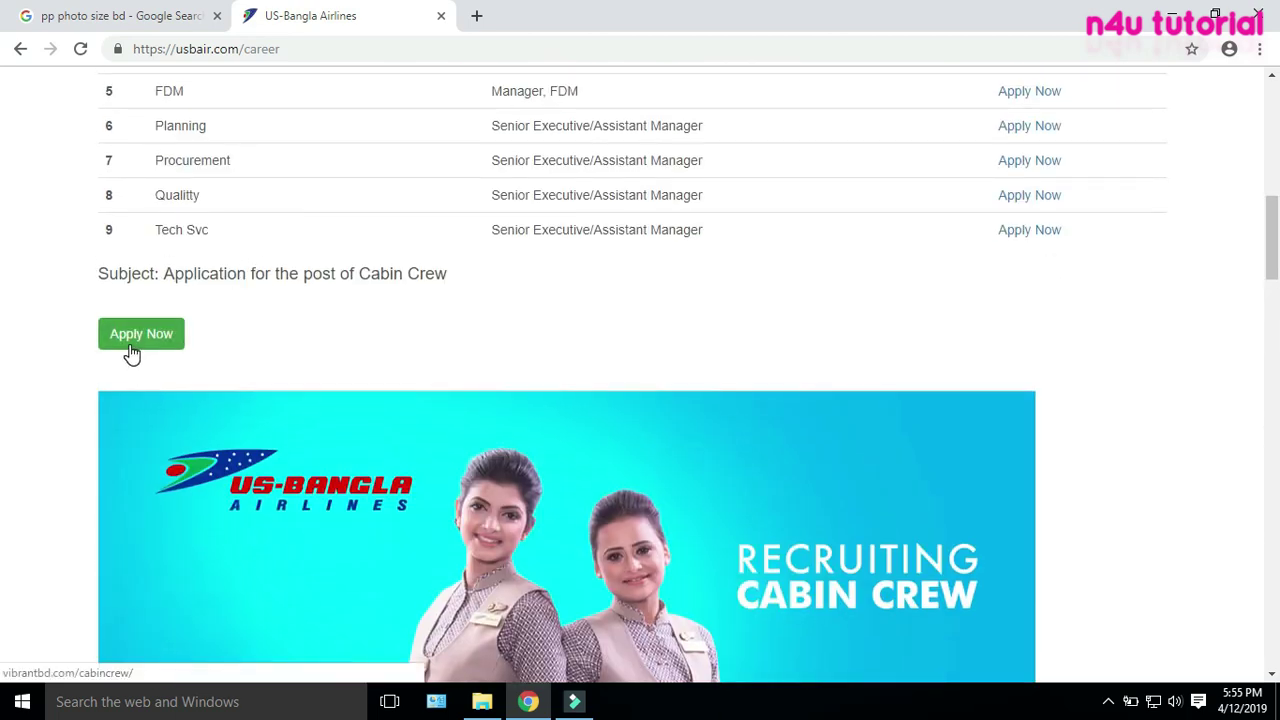
click(131, 348)
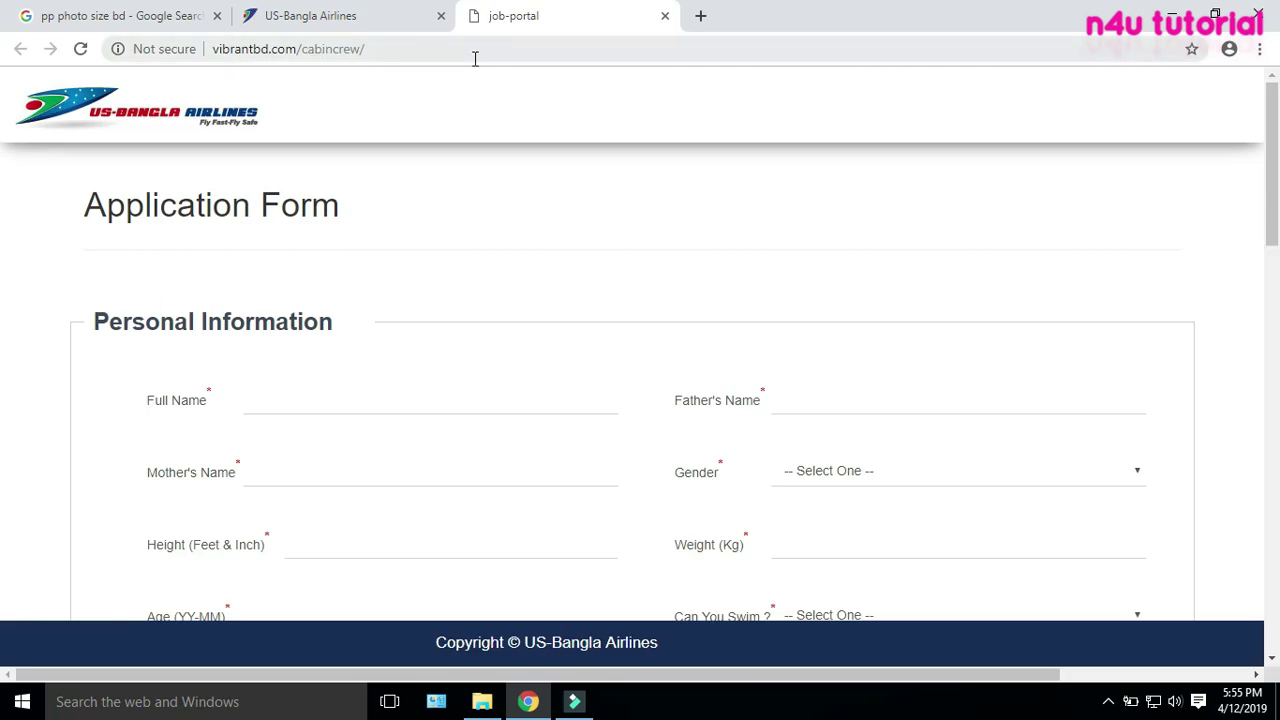
Inspect the required Full Name and Exp. Training fields on the form
click(589, 224)
scroll(590, 230, down, 2)
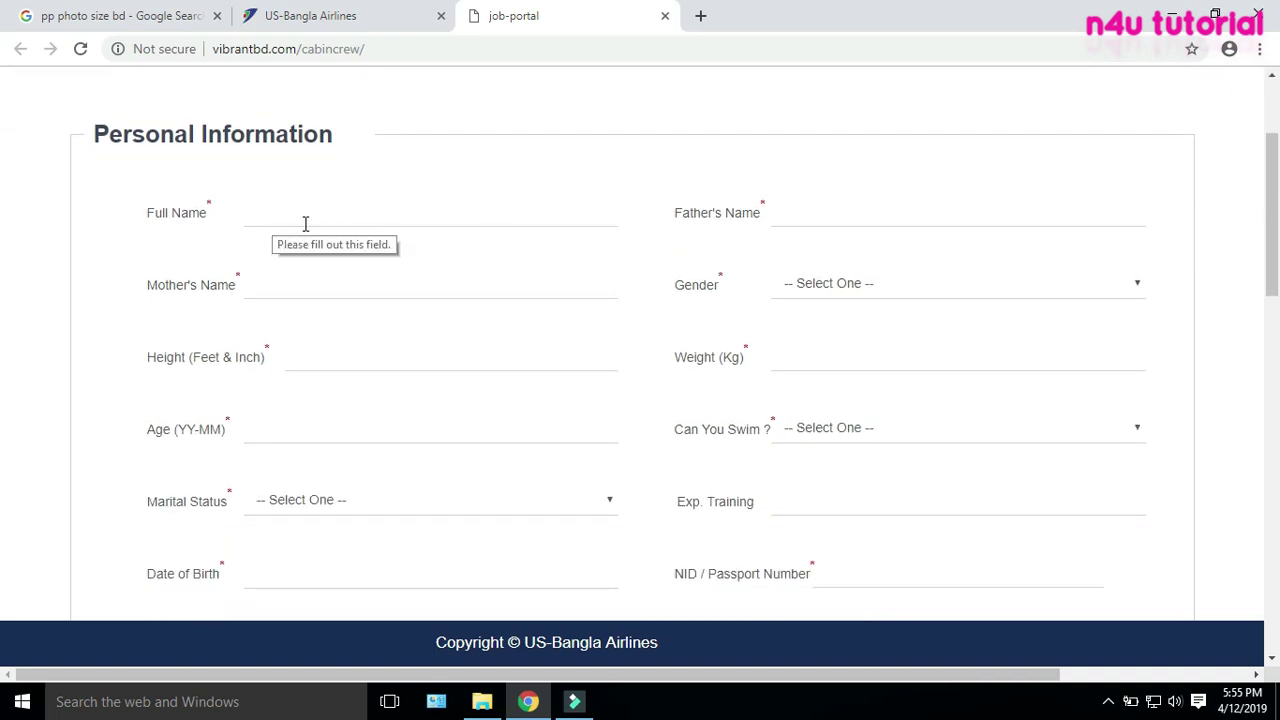
click(206, 203)
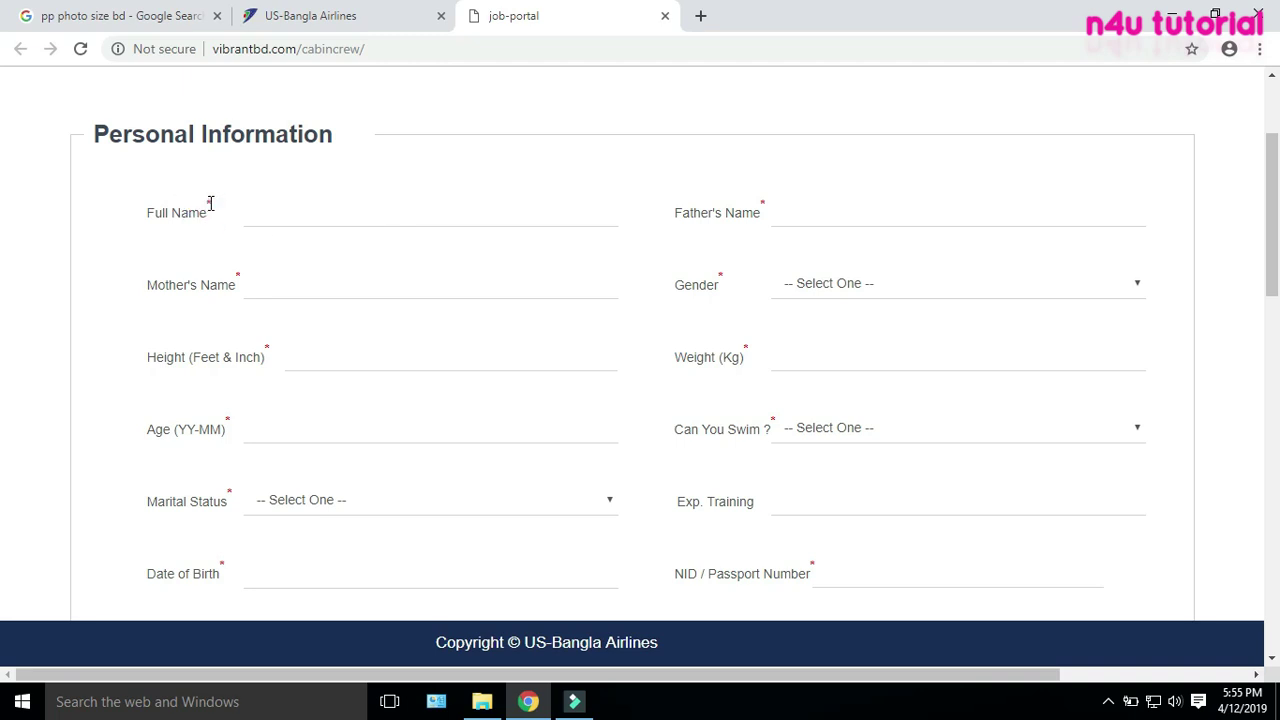
click(210, 203)
scroll(271, 295, down, 4)
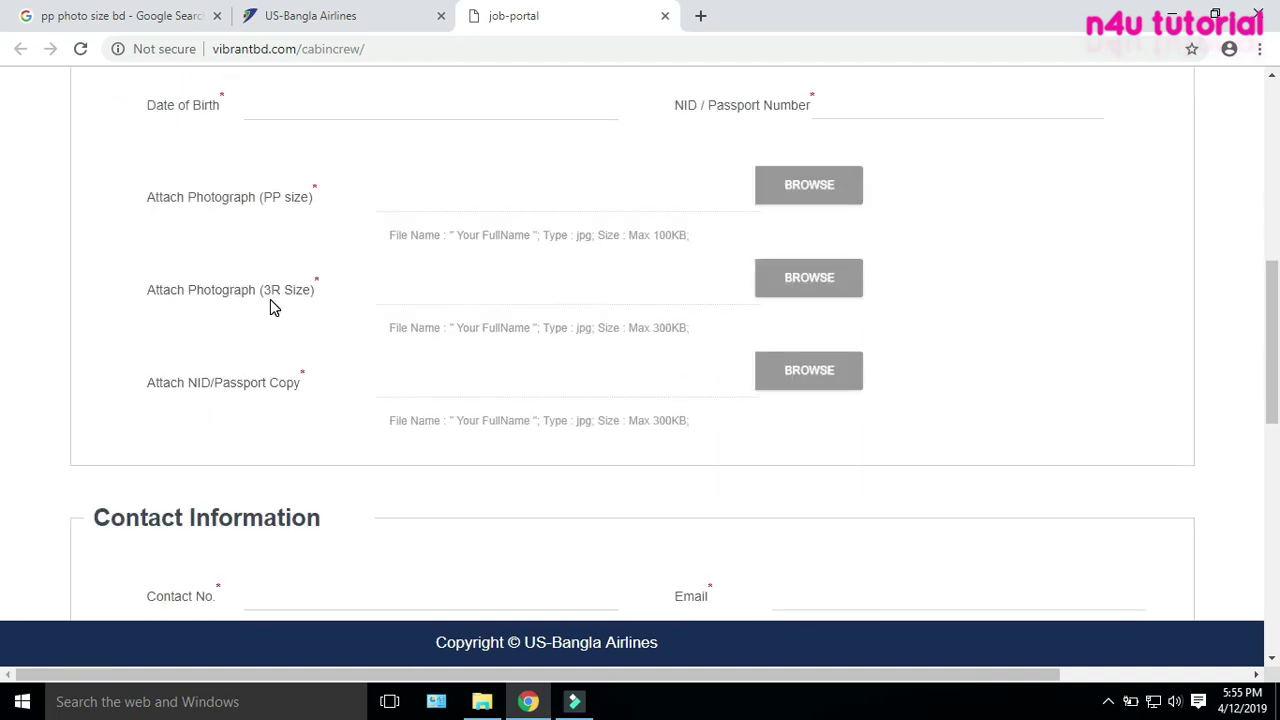
scroll(272, 306, up, 1)
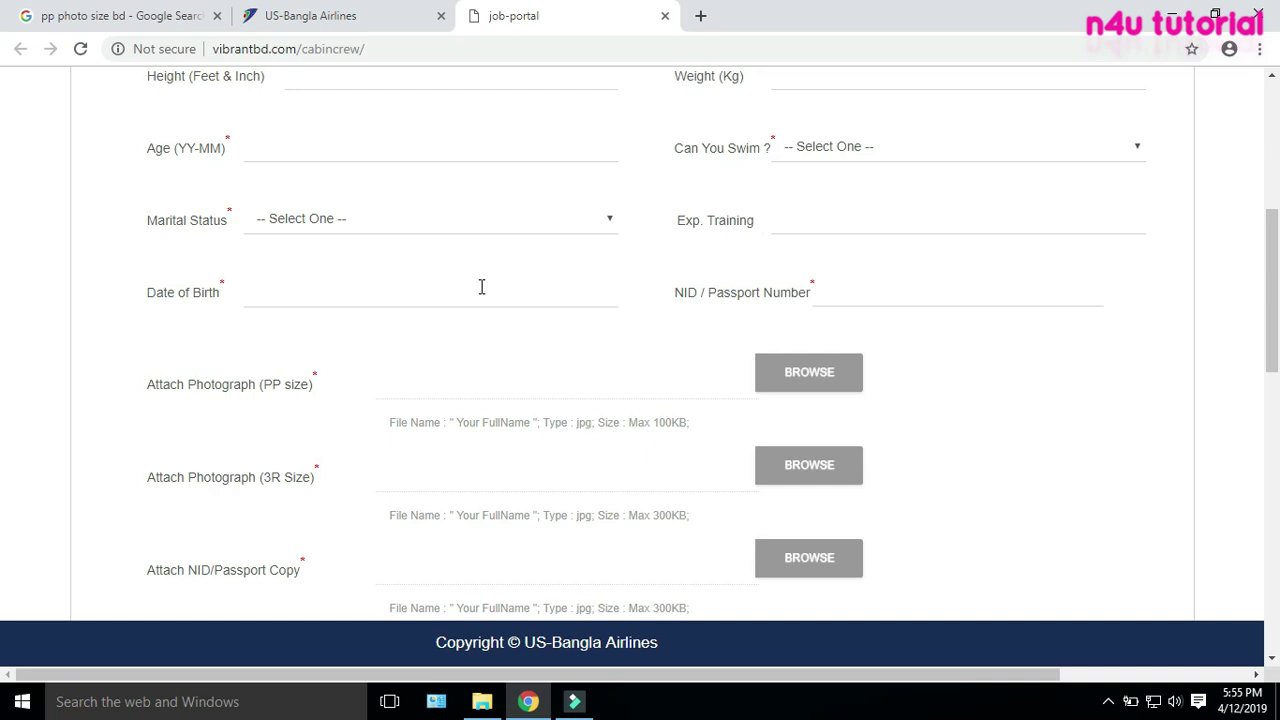
drag(682, 224, 771, 217)
click(768, 218)
click(704, 254)
click(798, 219)
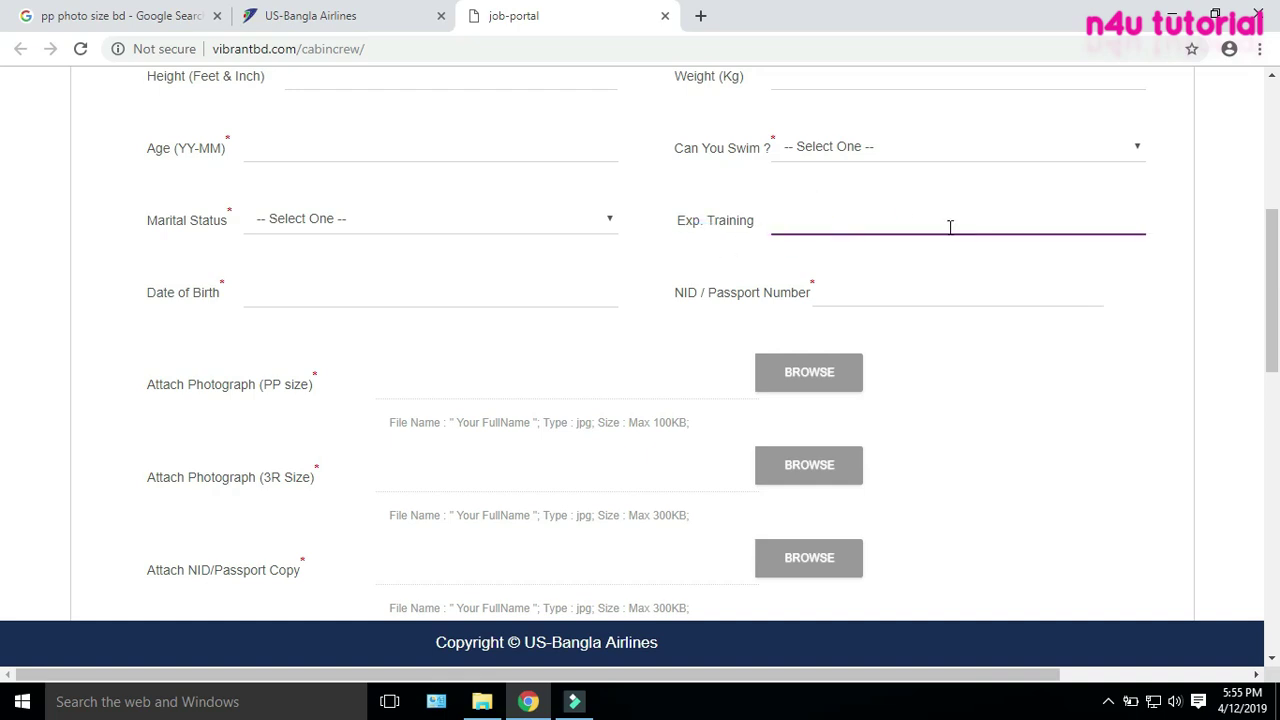
click(680, 256)
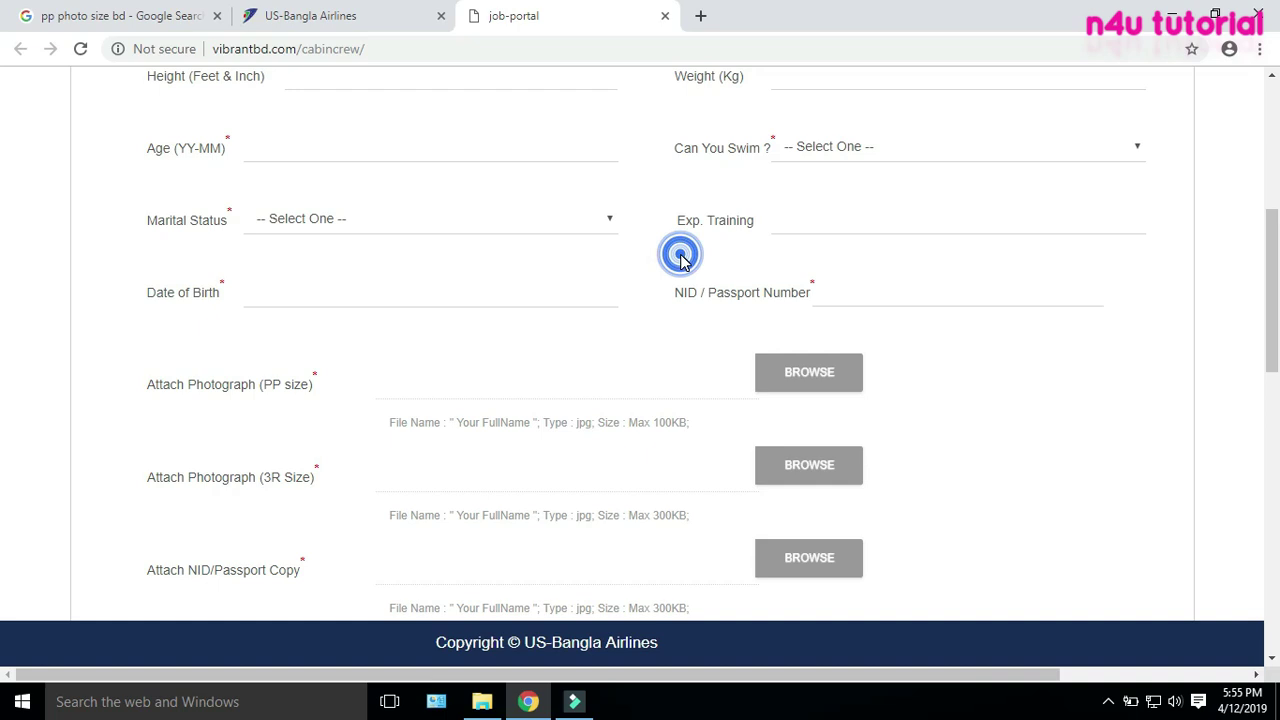
Scroll down to Academic Information and back up to Personal Information
scroll(684, 262, down, 3)
scroll(660, 265, up, 1)
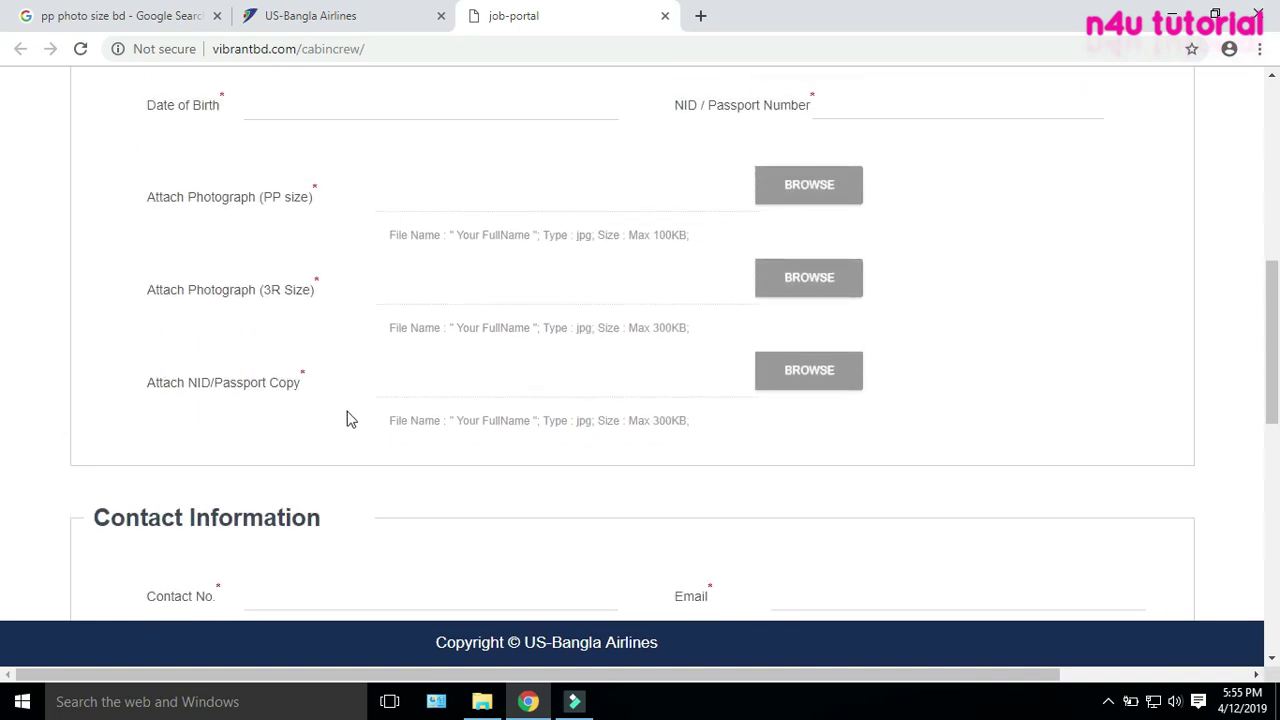
scroll(400, 410, down, 4)
scroll(517, 292, down, 4)
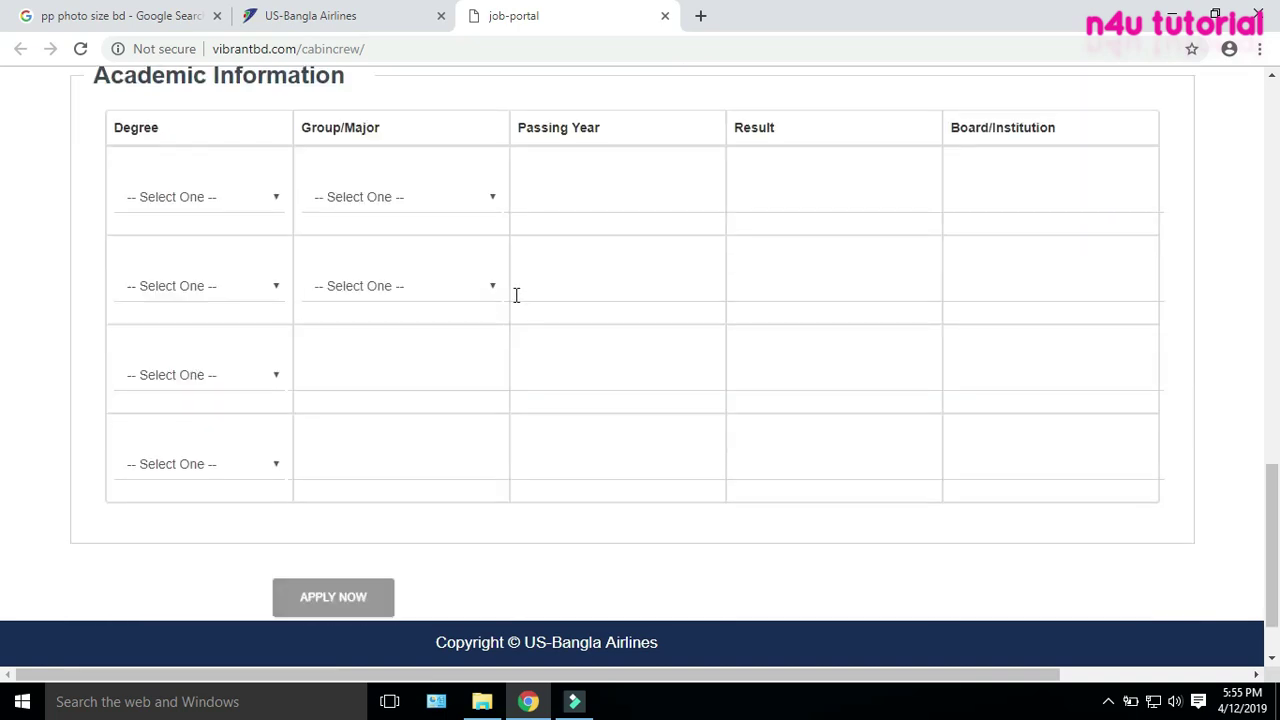
scroll(403, 294, up, 10)
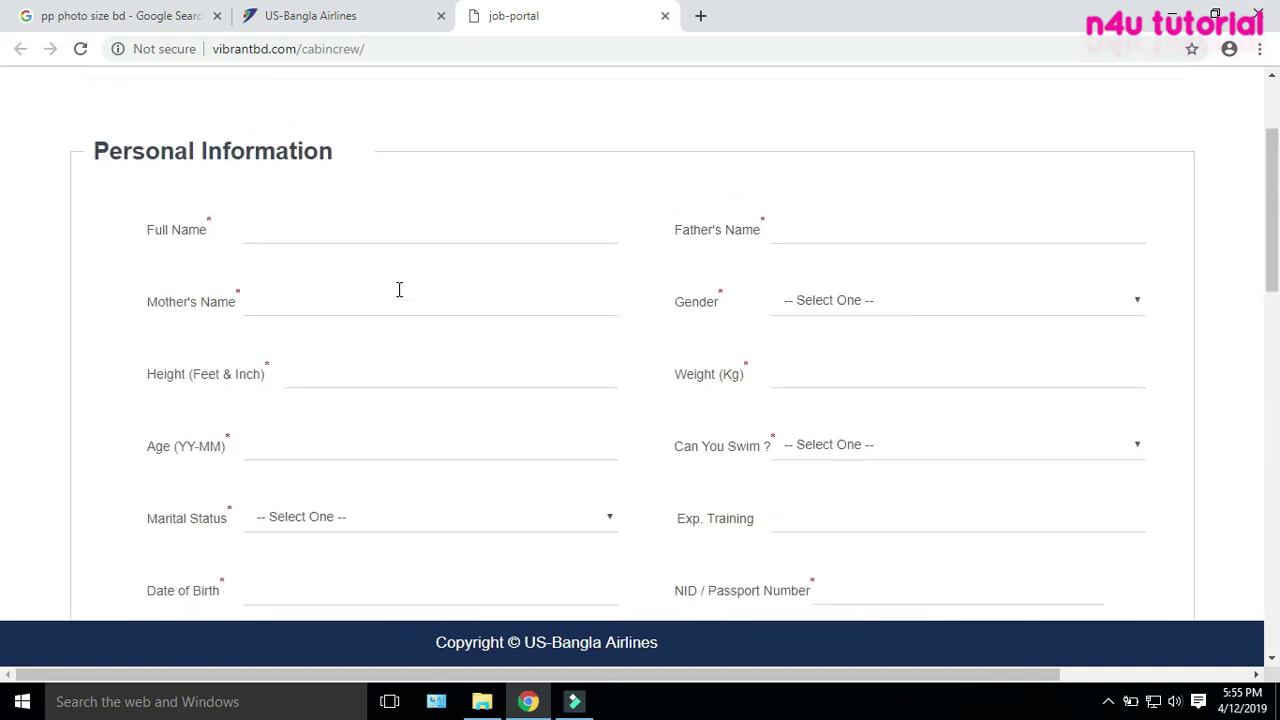
scroll(398, 298, down, 3)
scroll(398, 297, up, 1)
Enter the applicant's full name, father's name and mother's name
click(407, 217)
text(R)
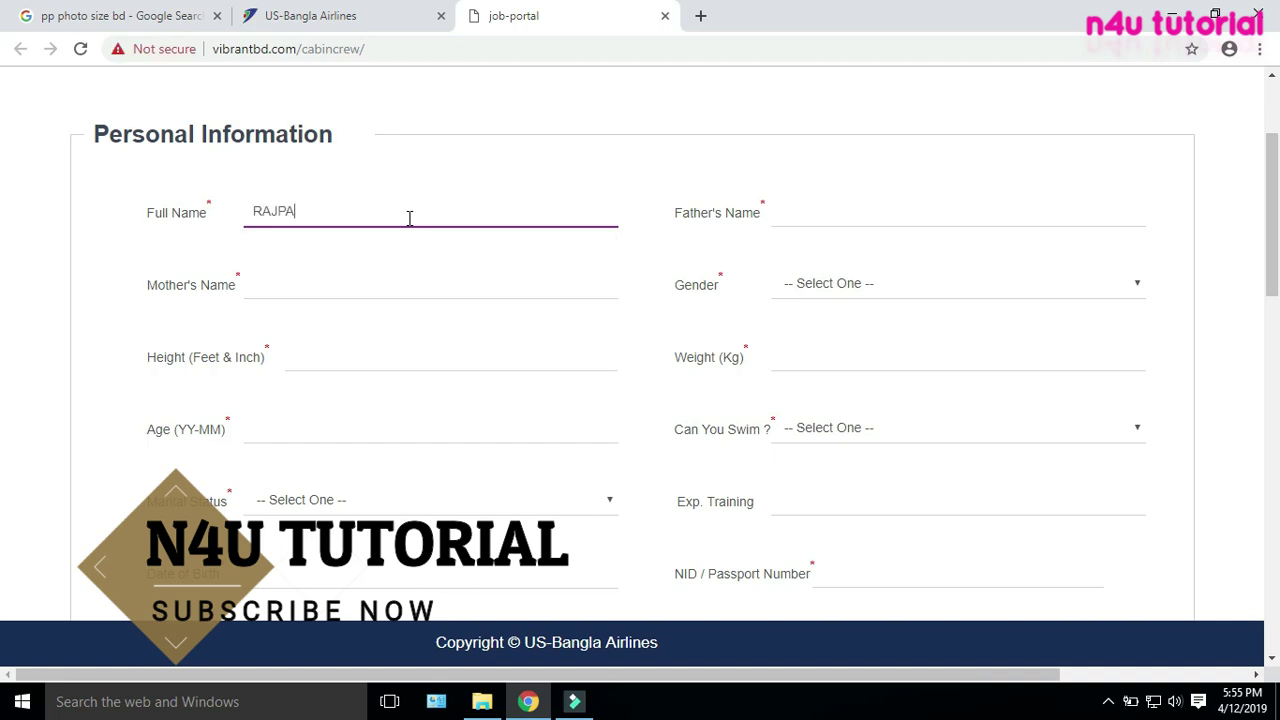
text(AJPA)
key(BackSpace)
key(BackSpace)
key(BackSpace)
key(BackSpace)
key(BackSpace)
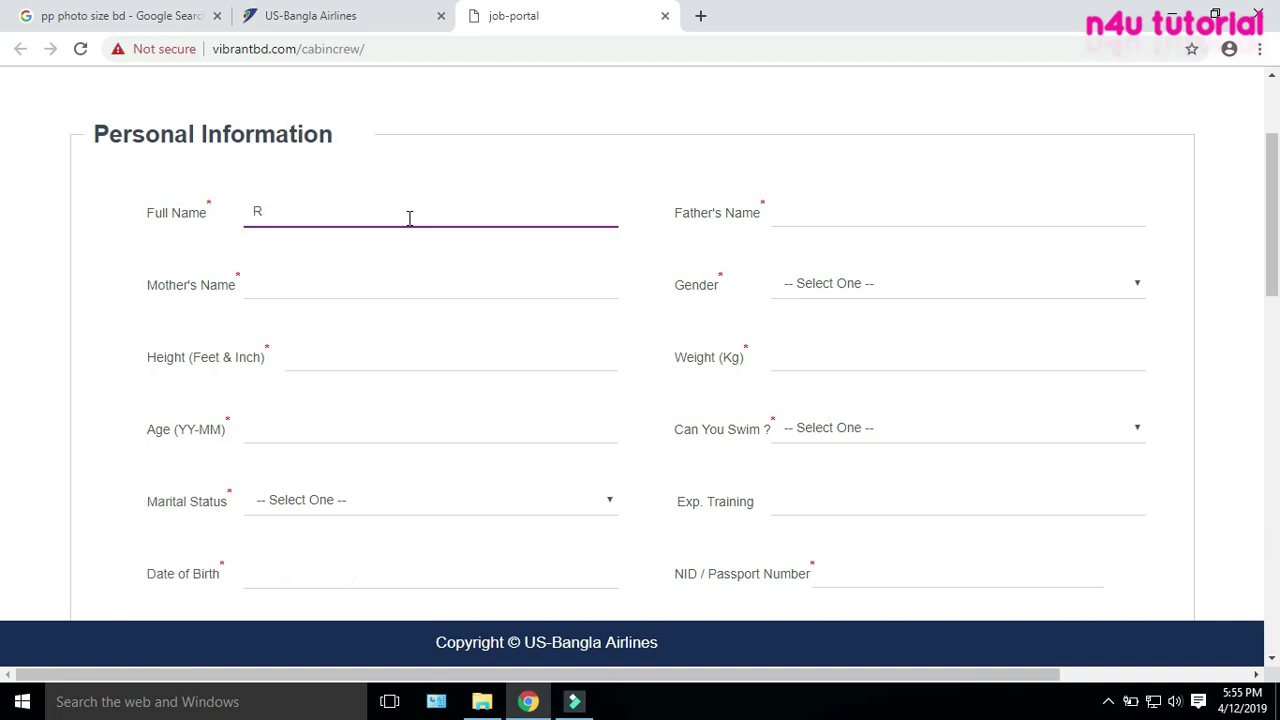
key(Tab)
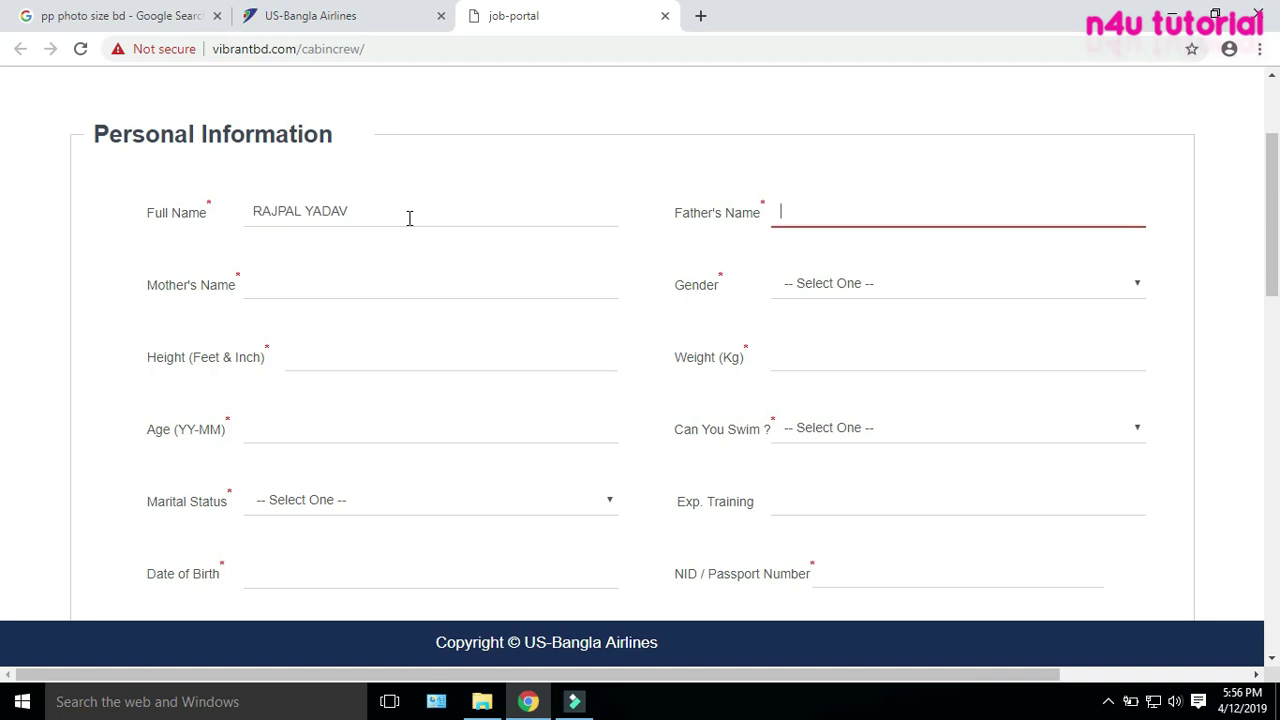
key(Tab)
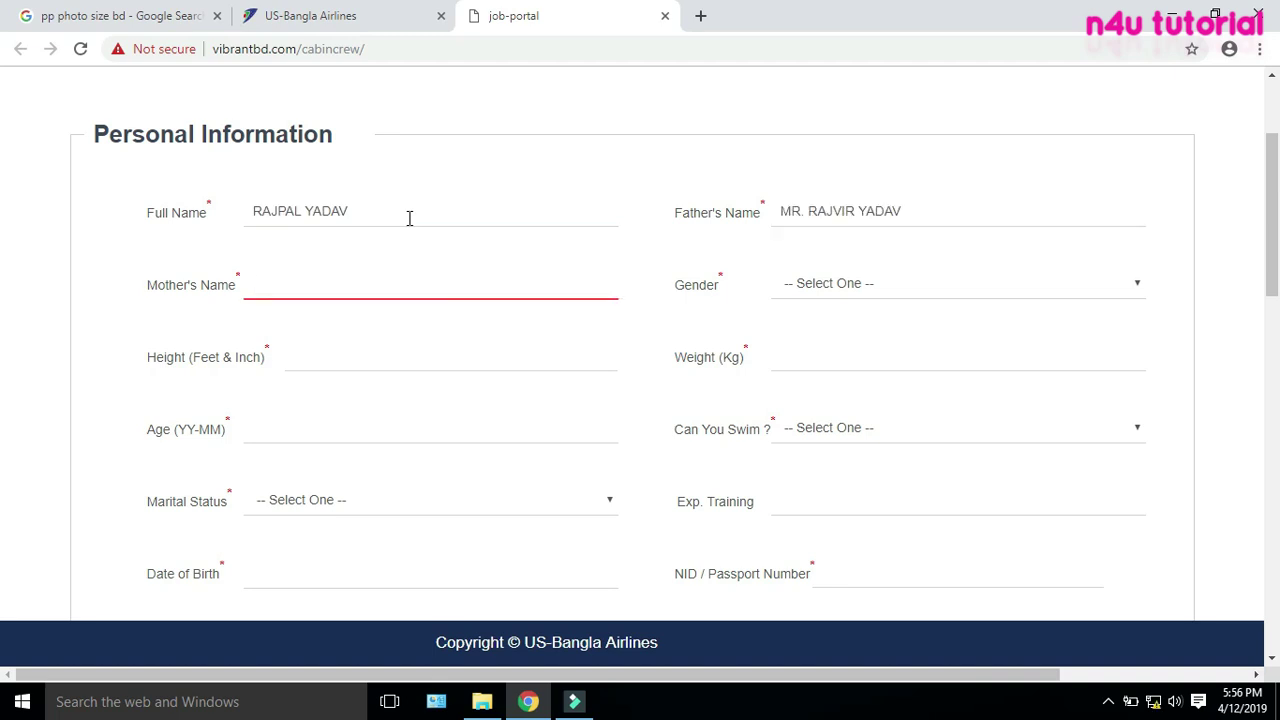
Set Gender to Male and move to the Height field
key(Tab)
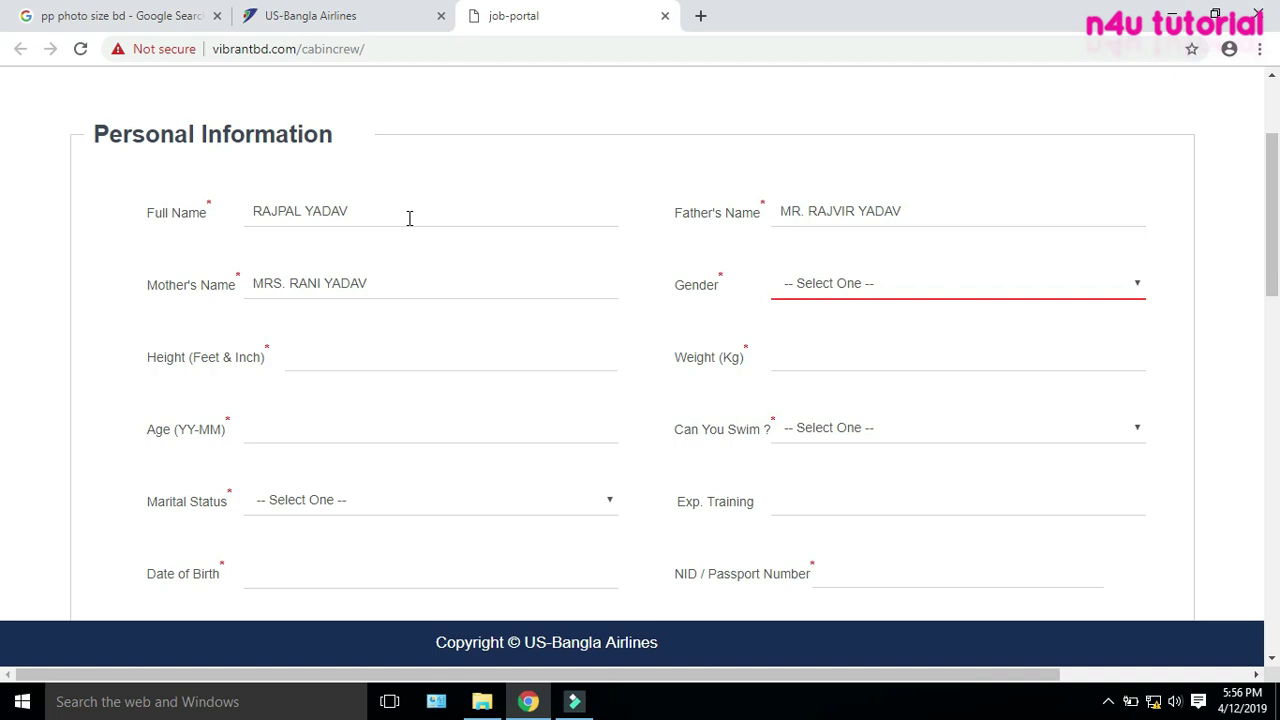
key(Down)
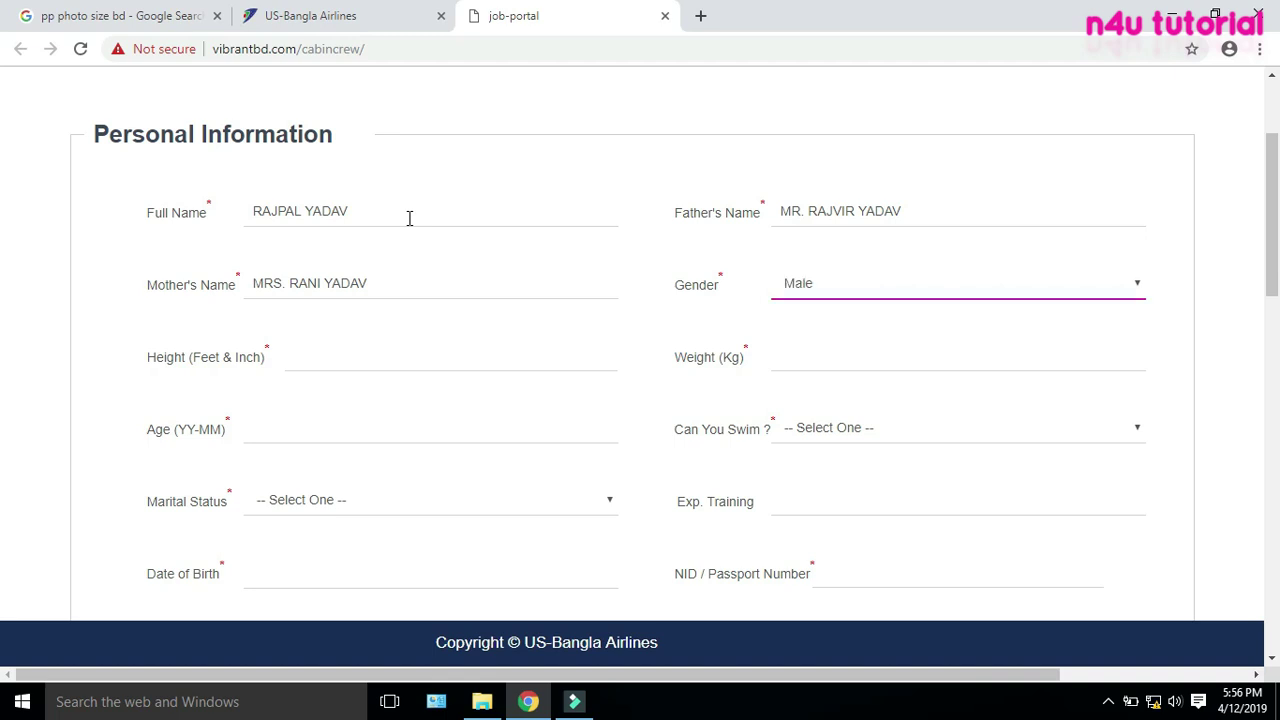
click(890, 284)
click(800, 326)
click(299, 359)
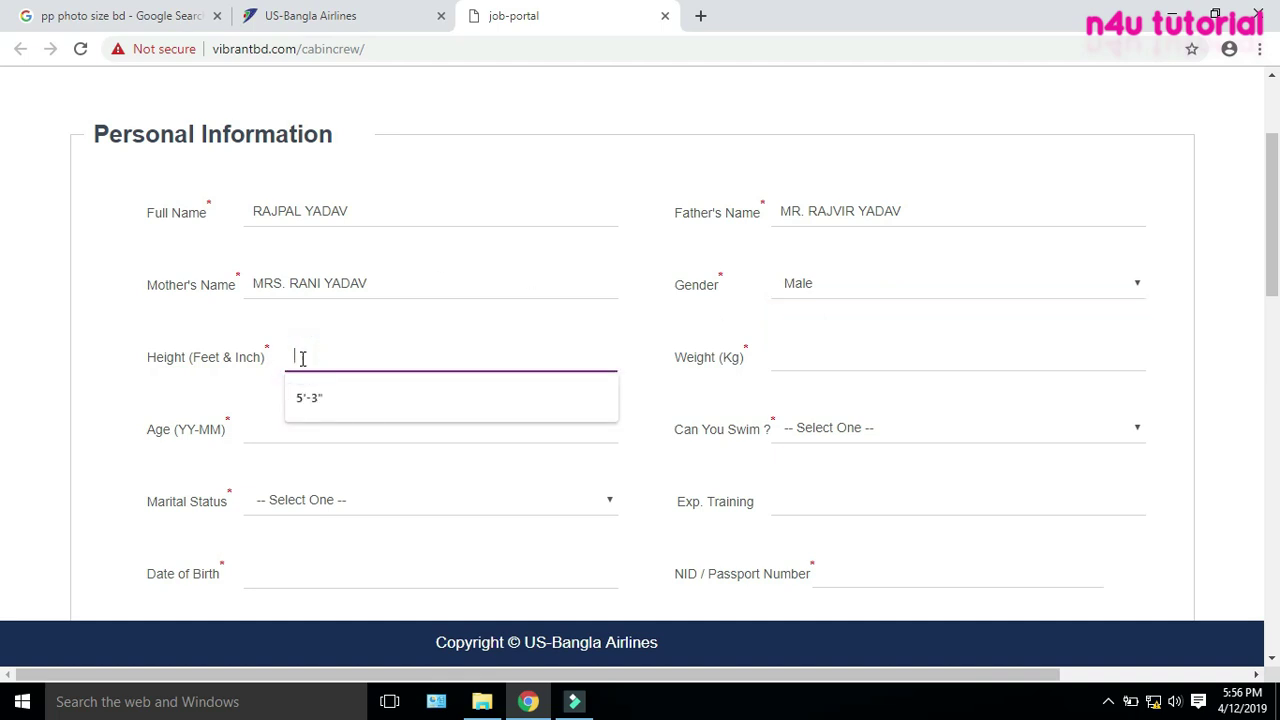
On the careers tab, find the height requirement: 5'3" female, 5'8" male
click(385, 20)
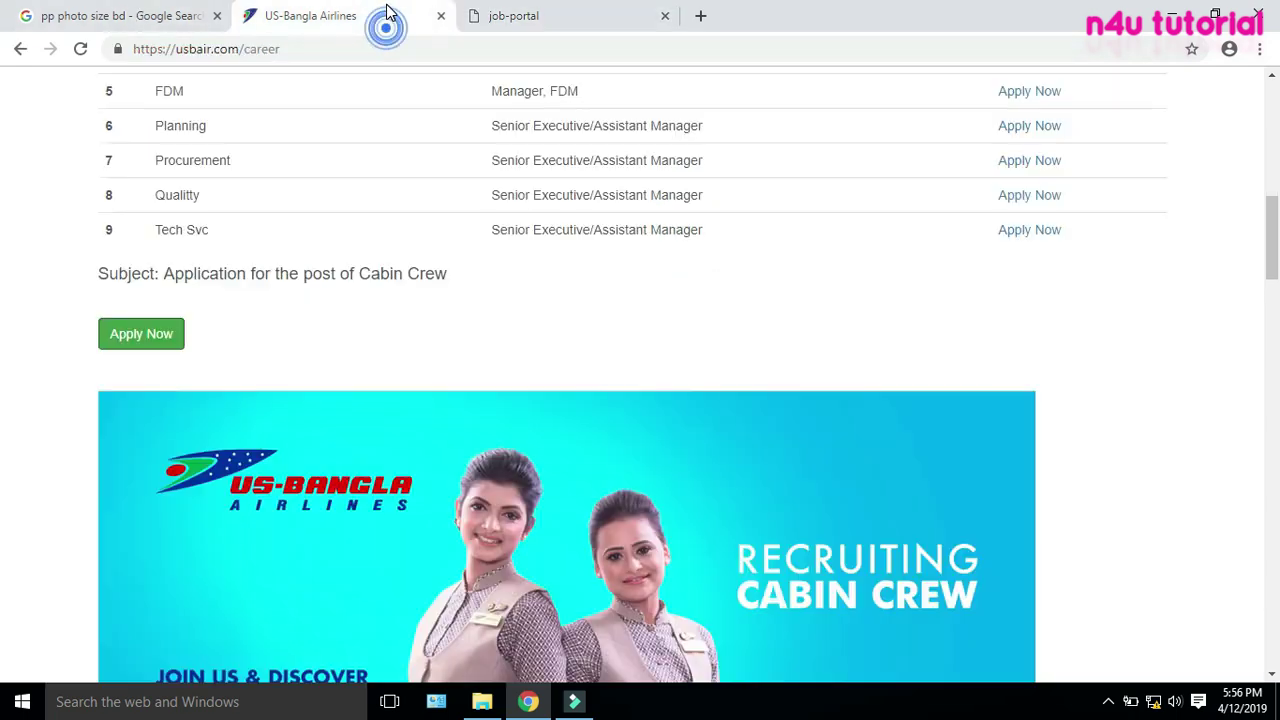
scroll(393, 360, up, 9)
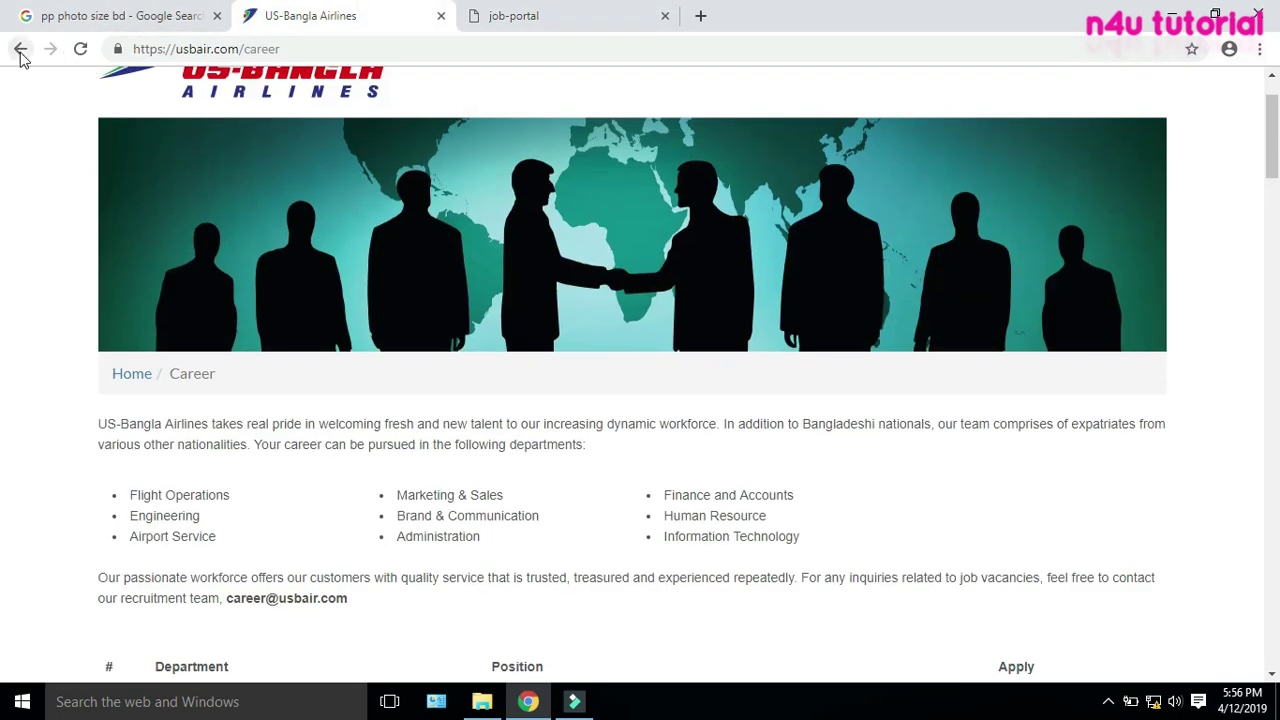
scroll(342, 328, up, 1)
scroll(342, 328, down, 15)
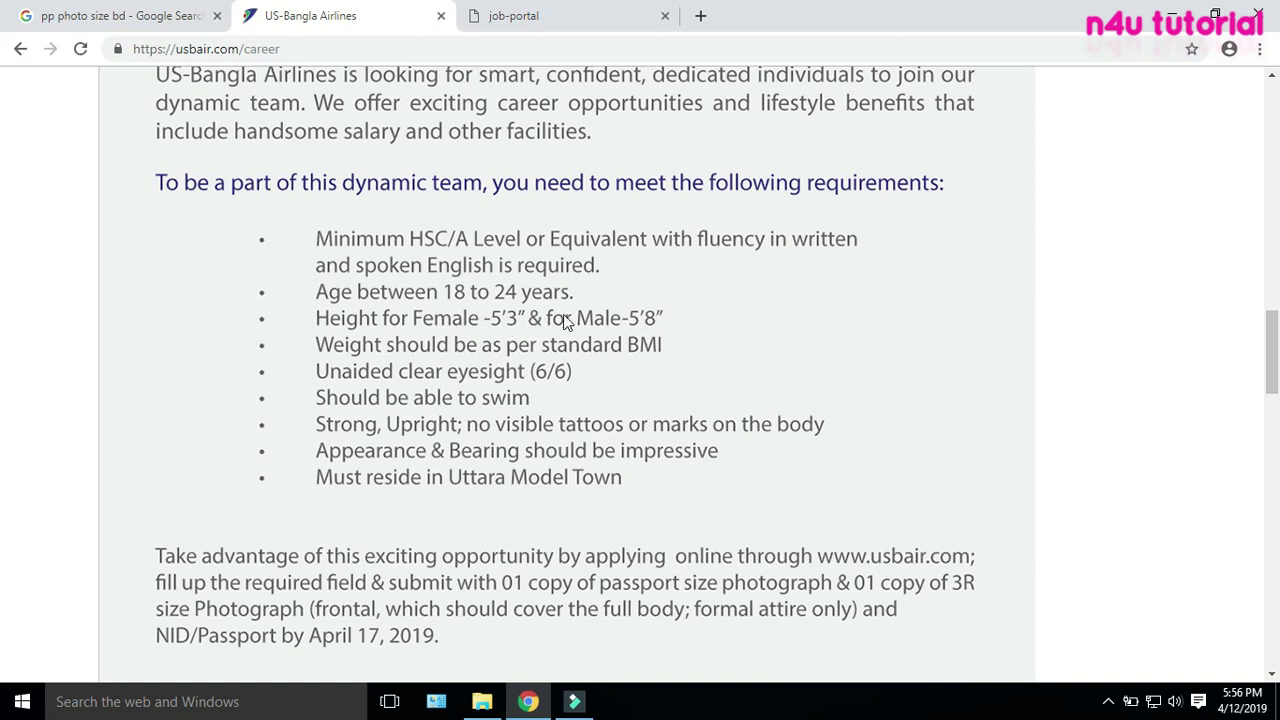
Enter height 5'8" and weight 60 on the application form
click(567, 27)
text(5)
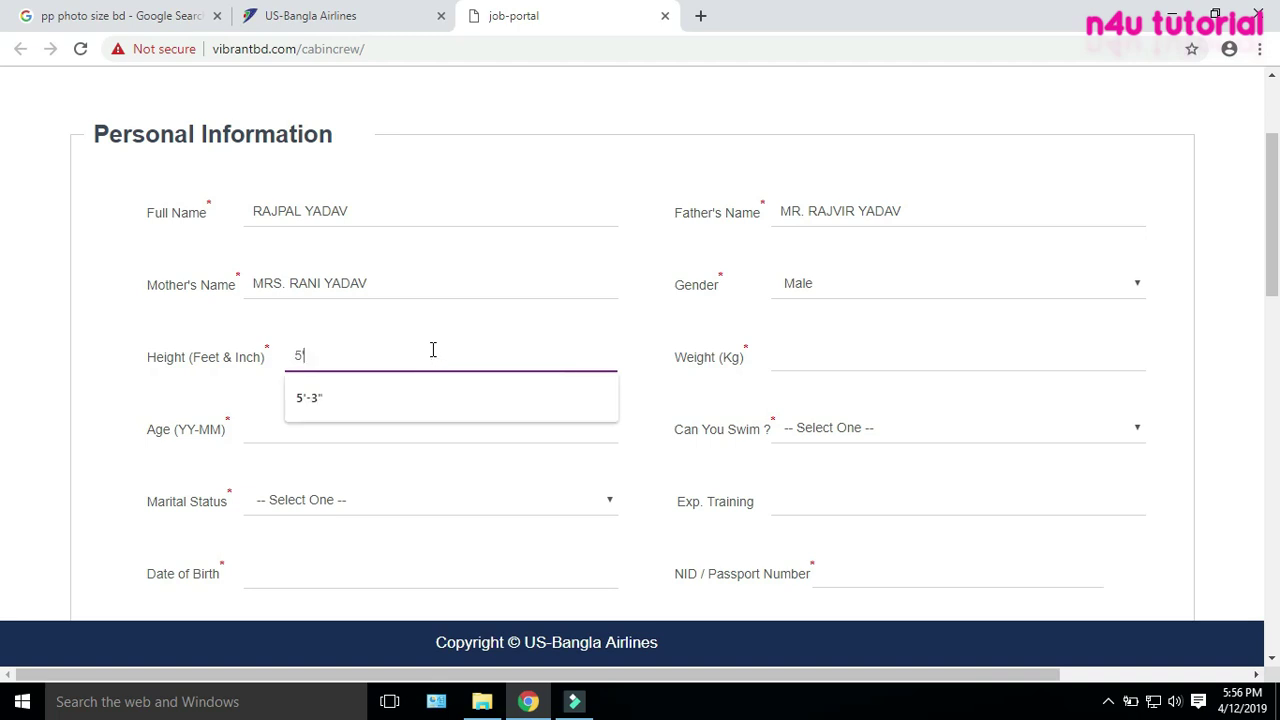
text('8)
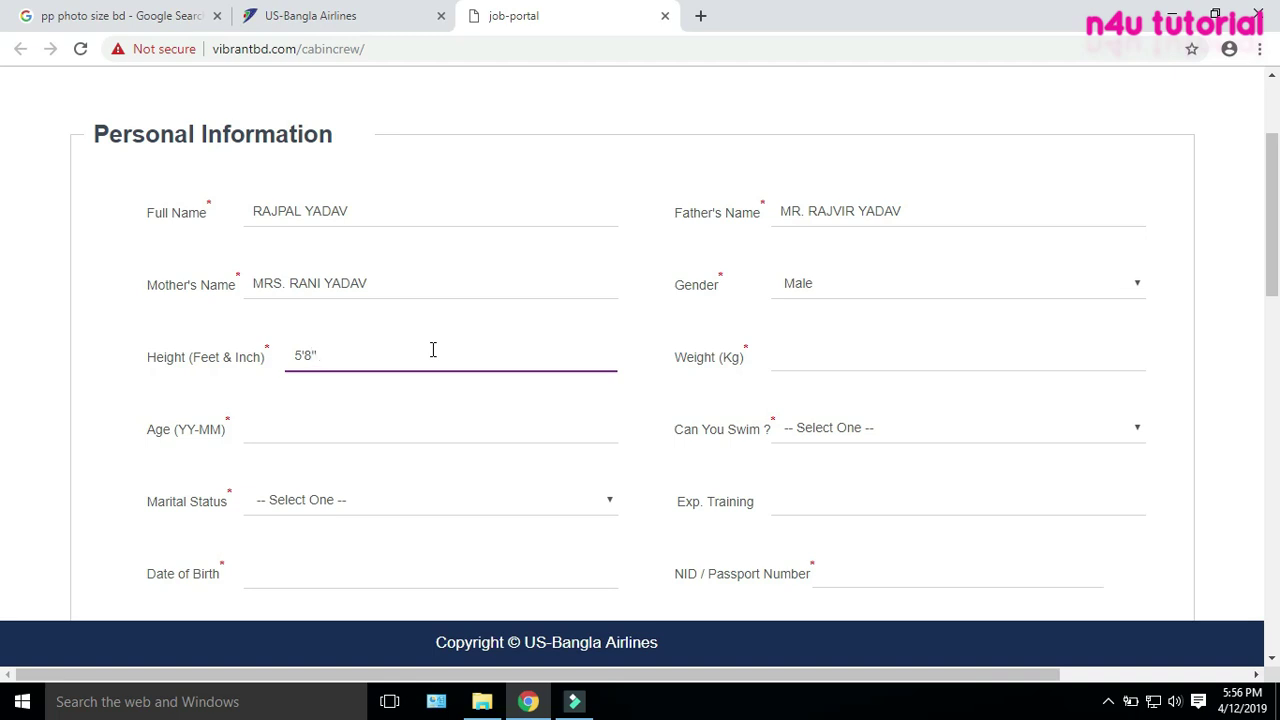
text(")
click(843, 350)
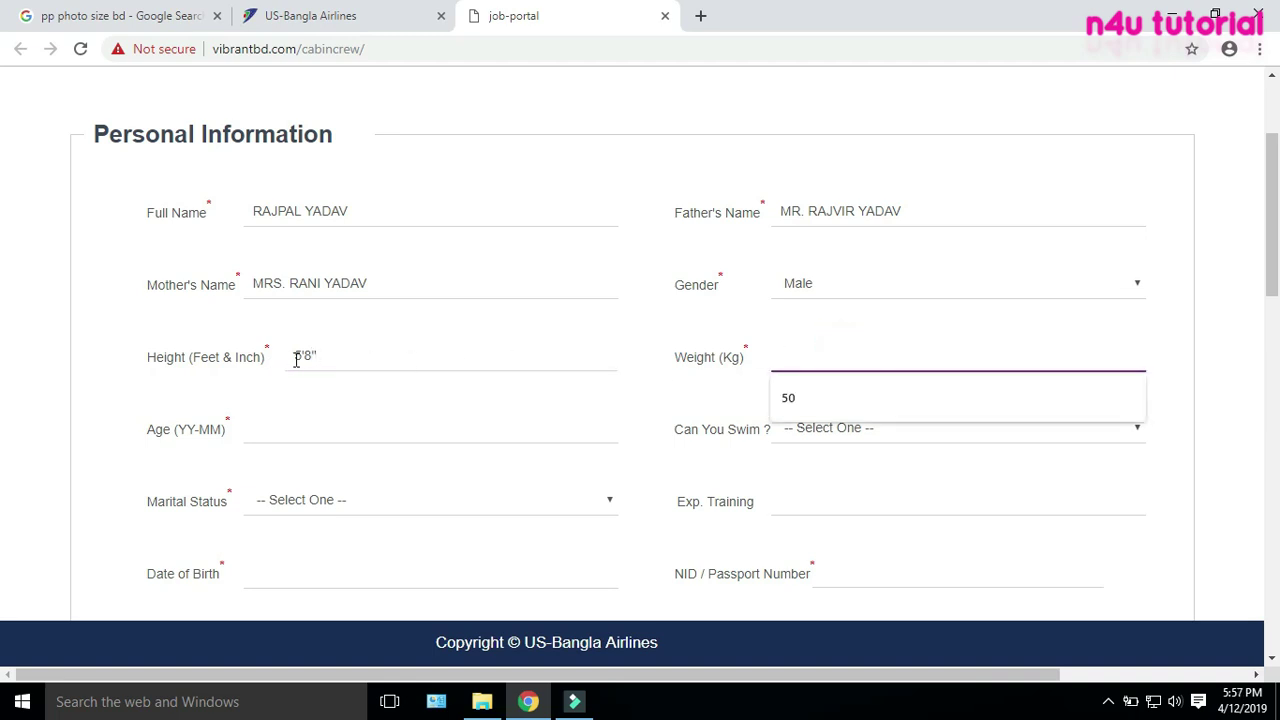
text(60)
click(329, 430)
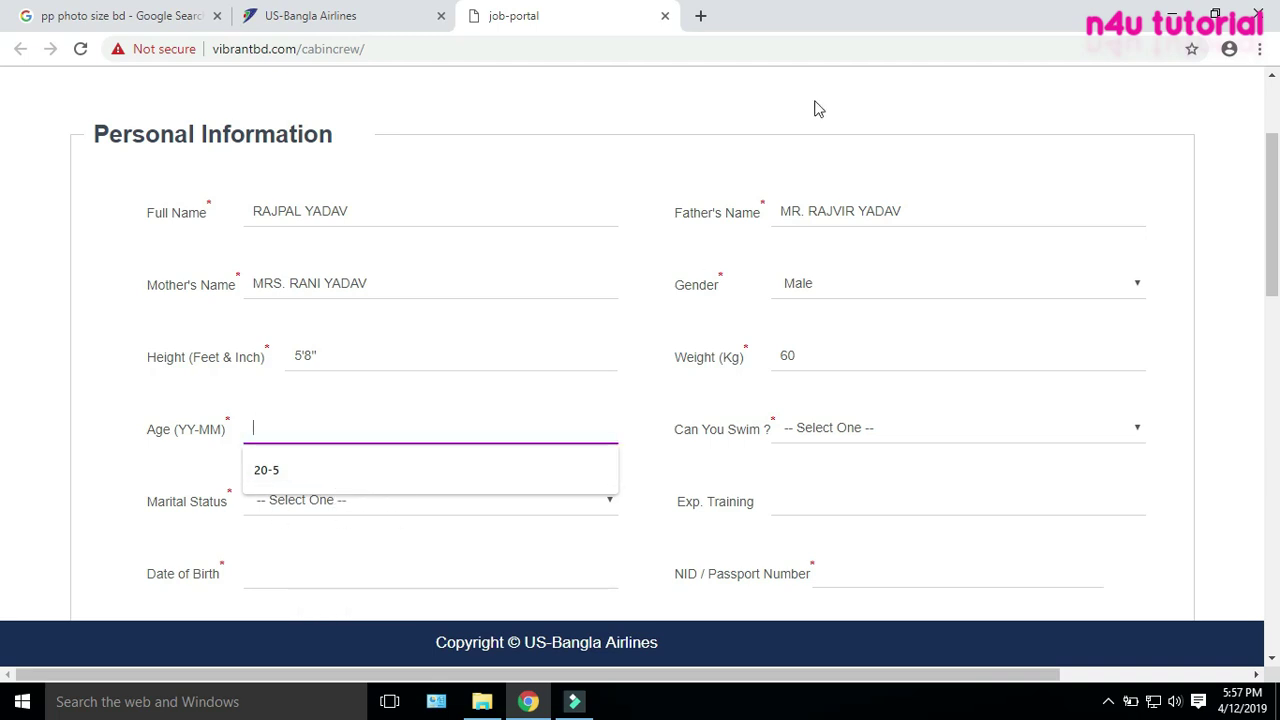
click(700, 16)
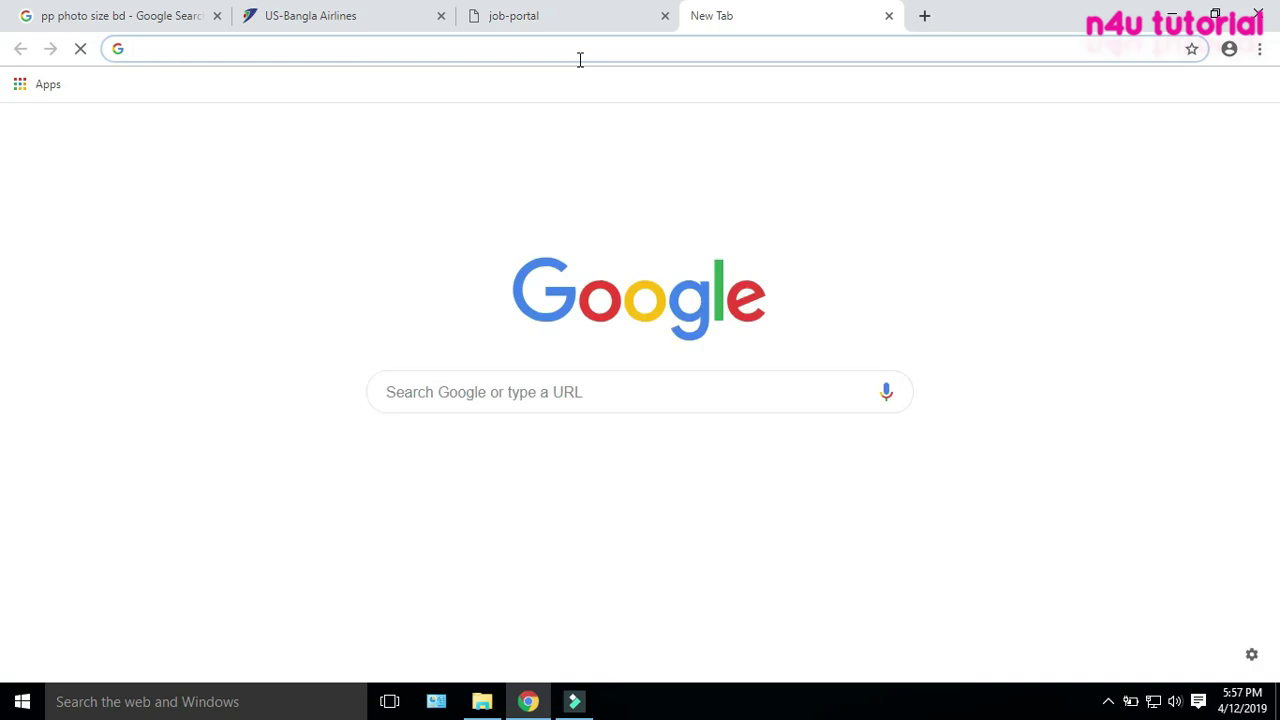
Open calculator.net's Age Calculator from an 'age' search, then return to the form's Age field
text(AGE)
click(240, 80)
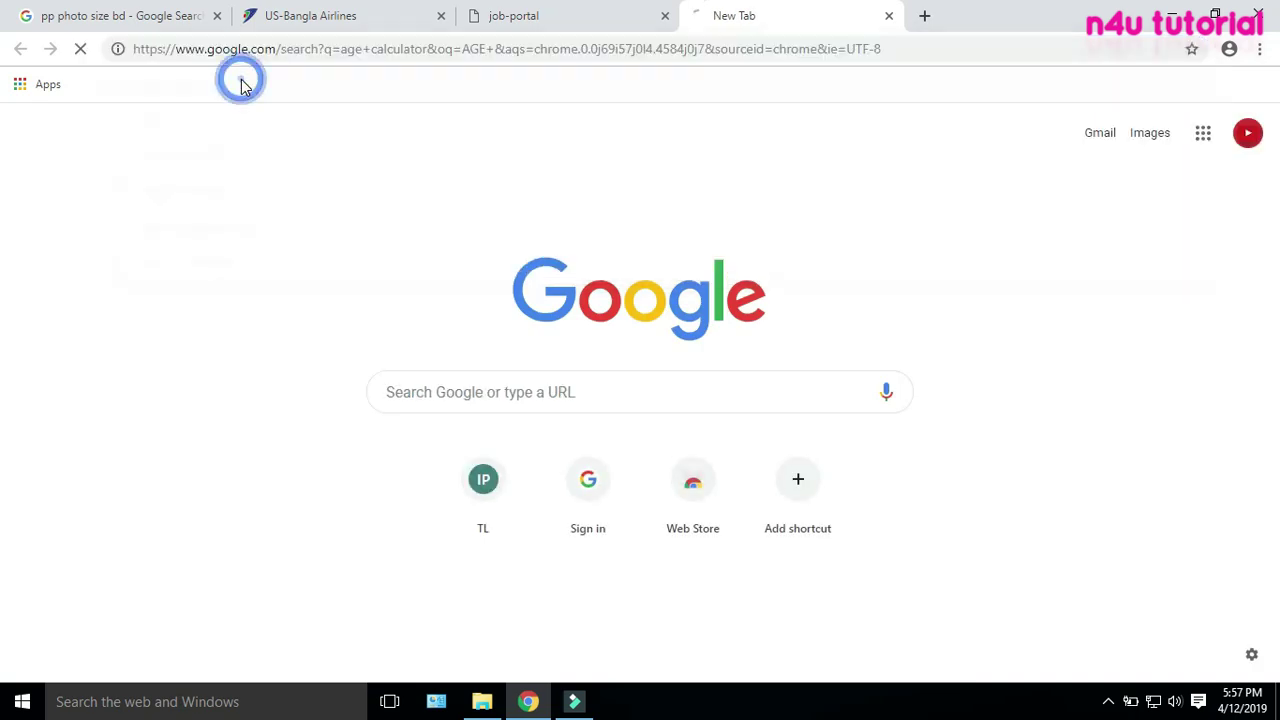
click(283, 245)
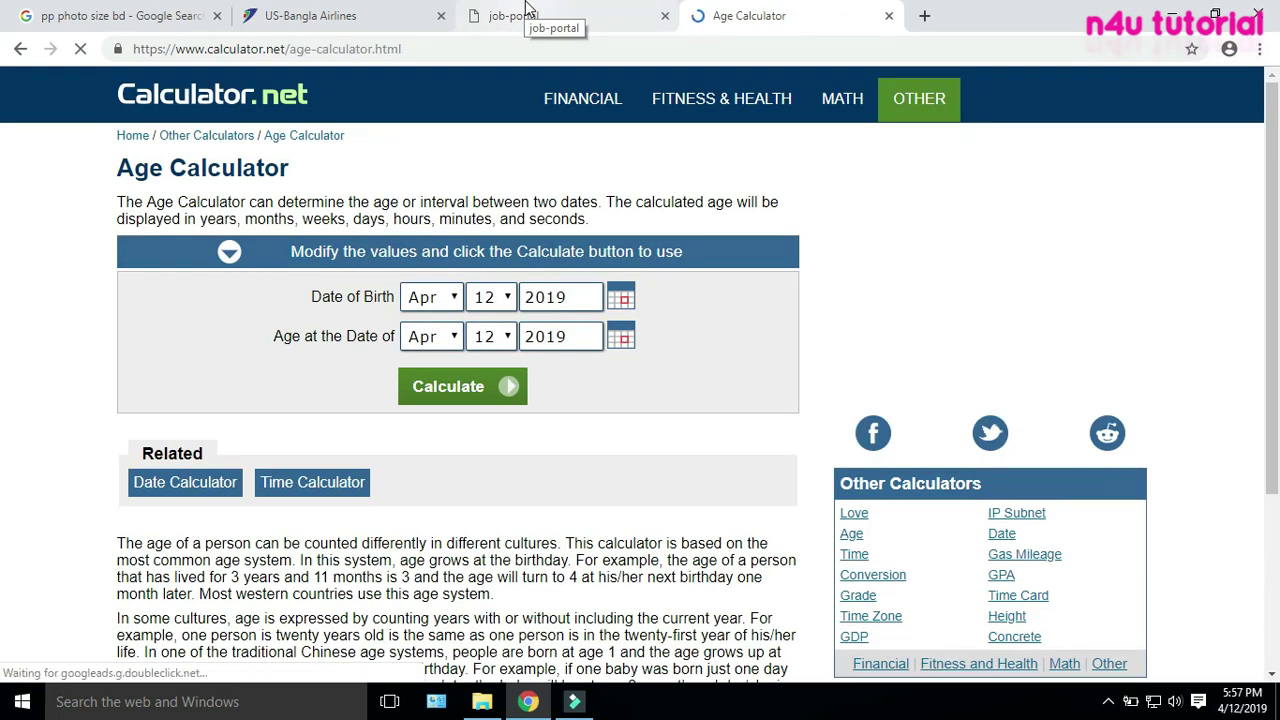
click(527, 8)
click(182, 430)
click(280, 429)
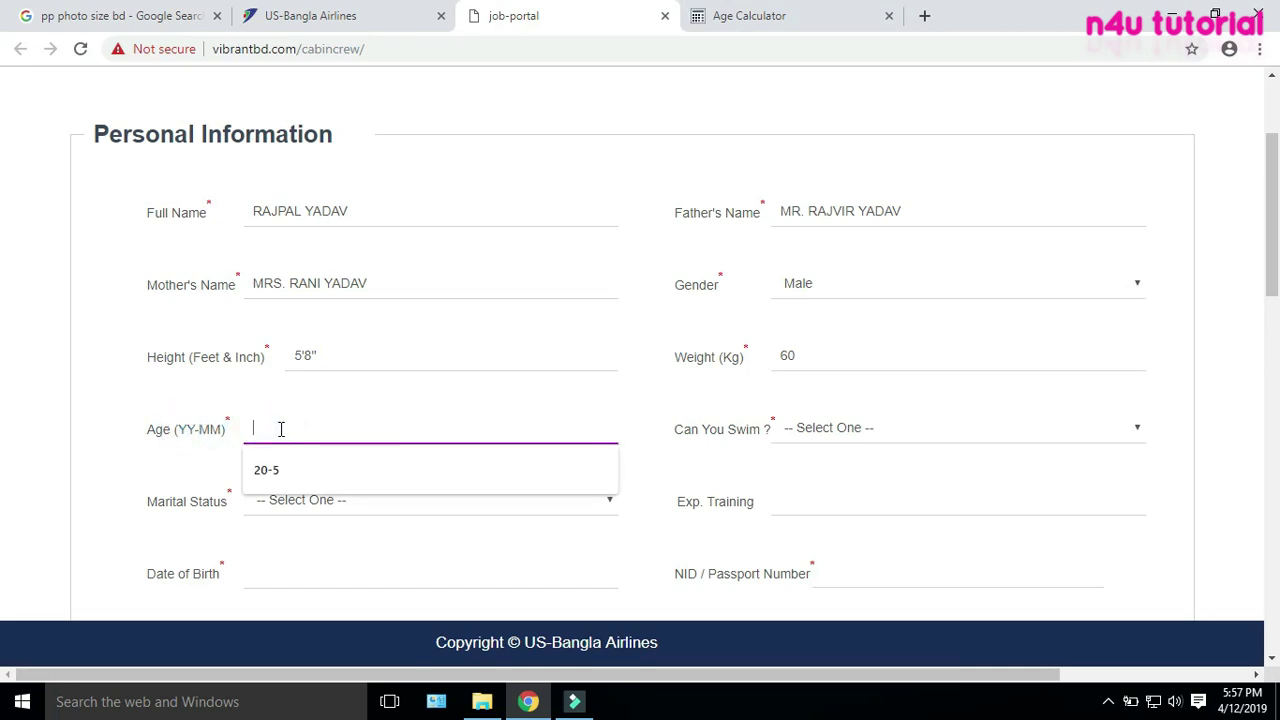
Enter Age 22-05, answer Yes to Can You Swim, and choose Unmarried for Marital Status
text(22-05)
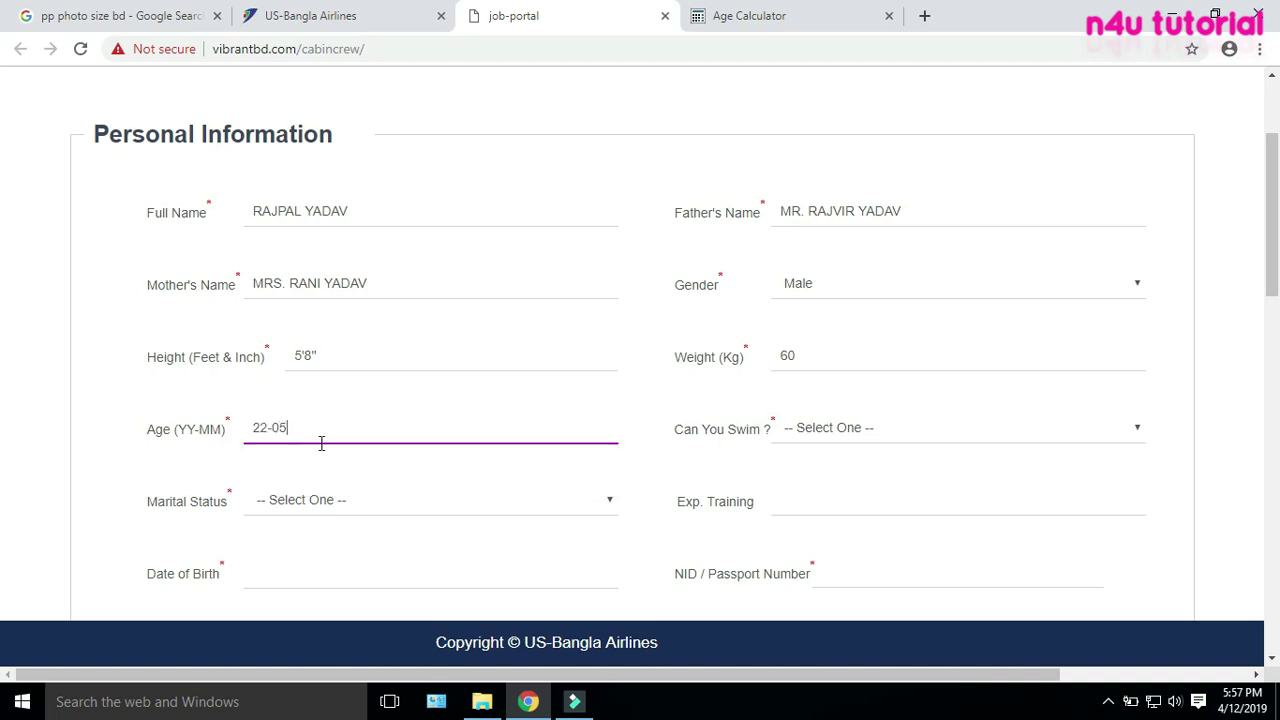
click(366, 436)
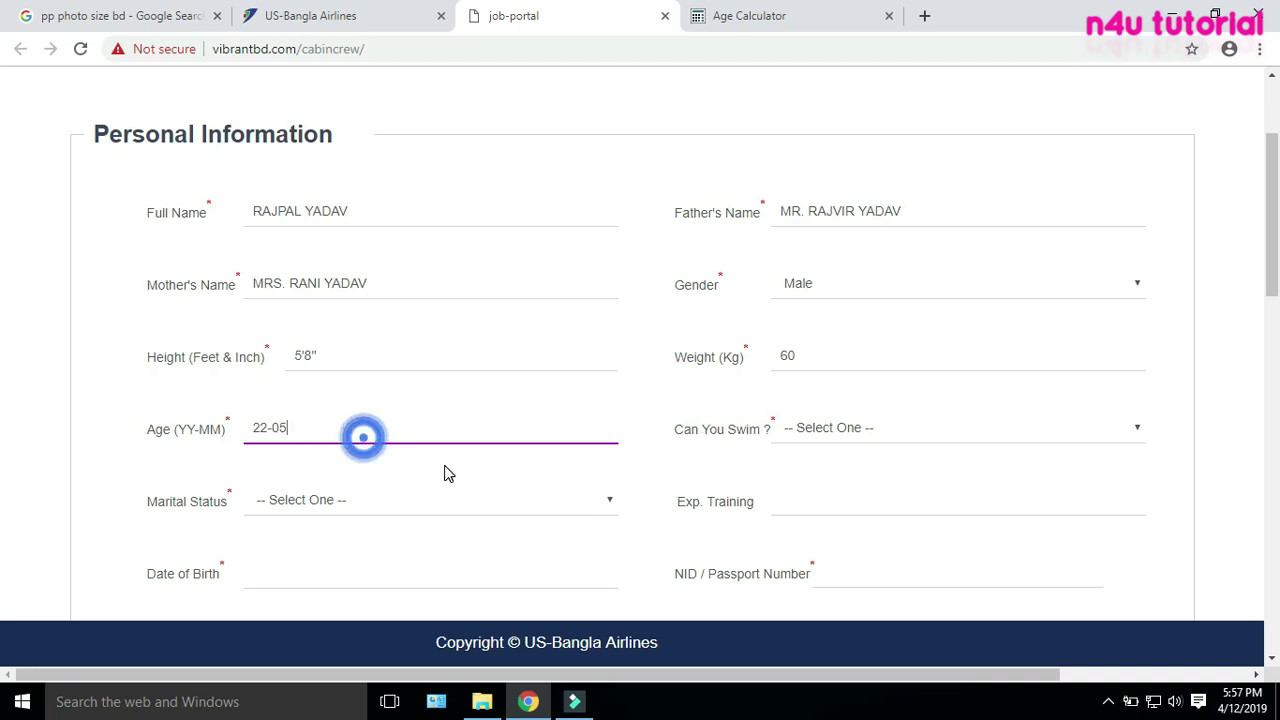
click(903, 430)
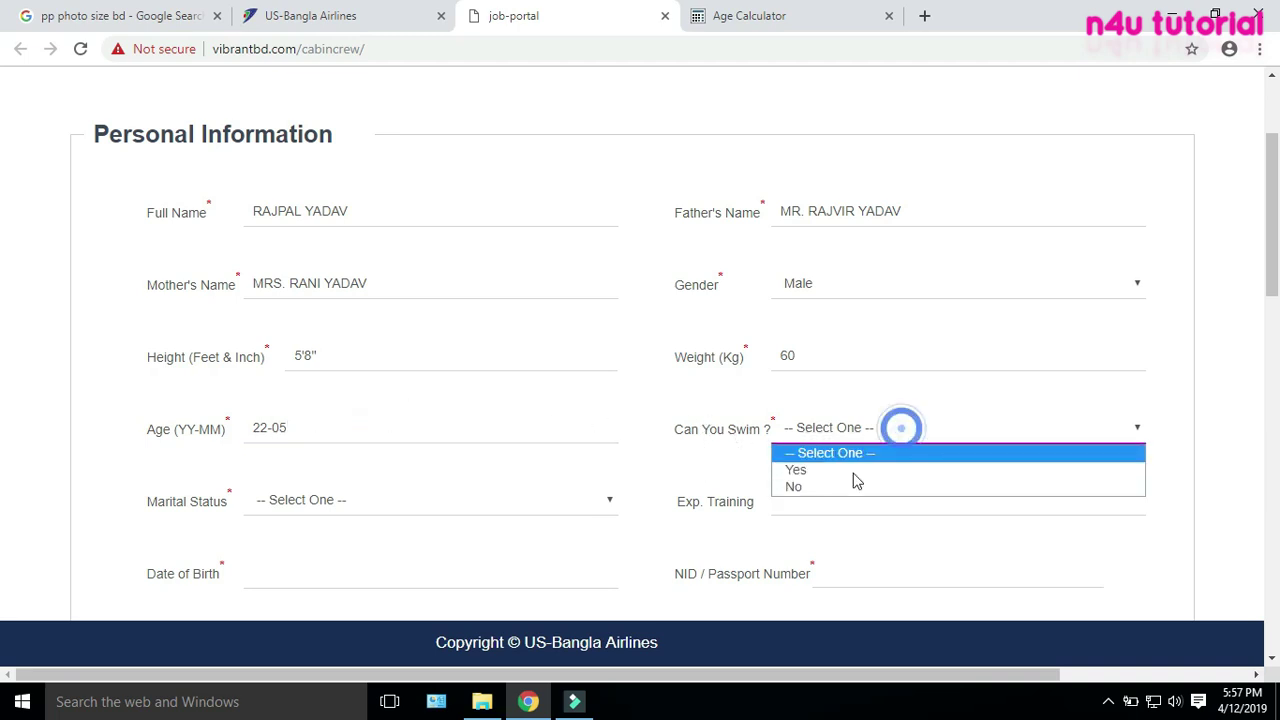
click(808, 471)
scroll(268, 490, down, 2)
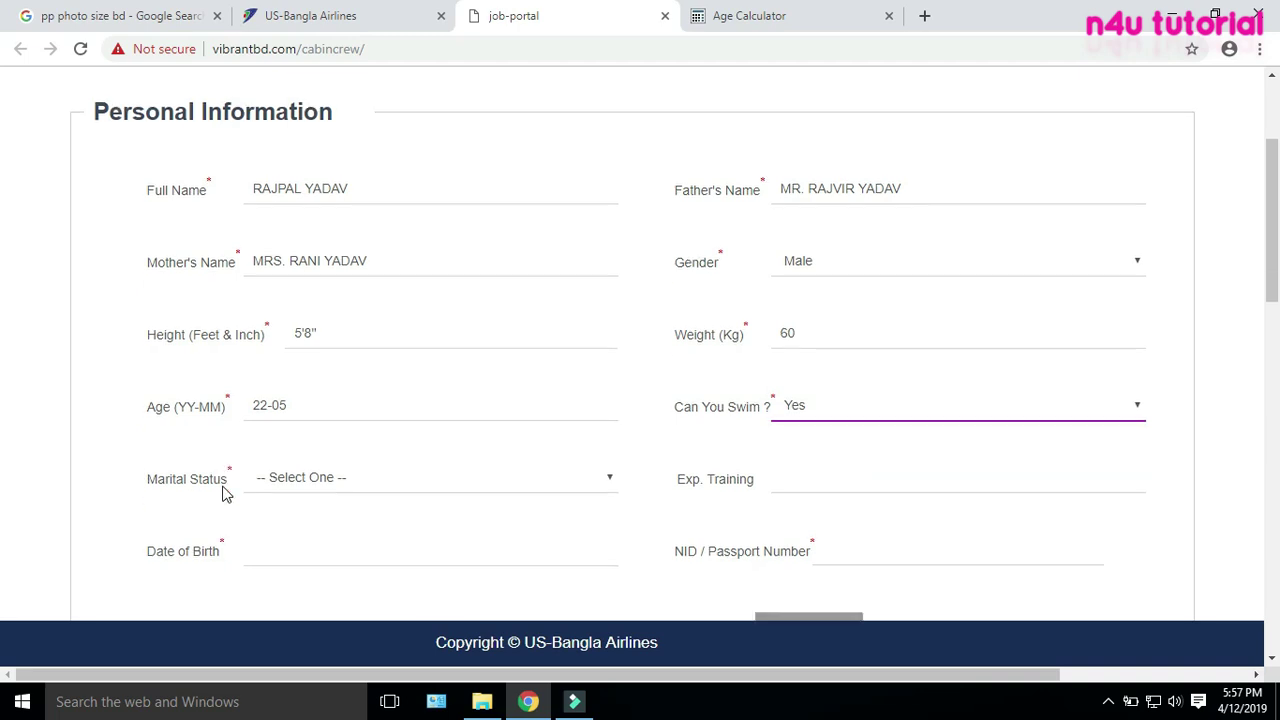
click(360, 313)
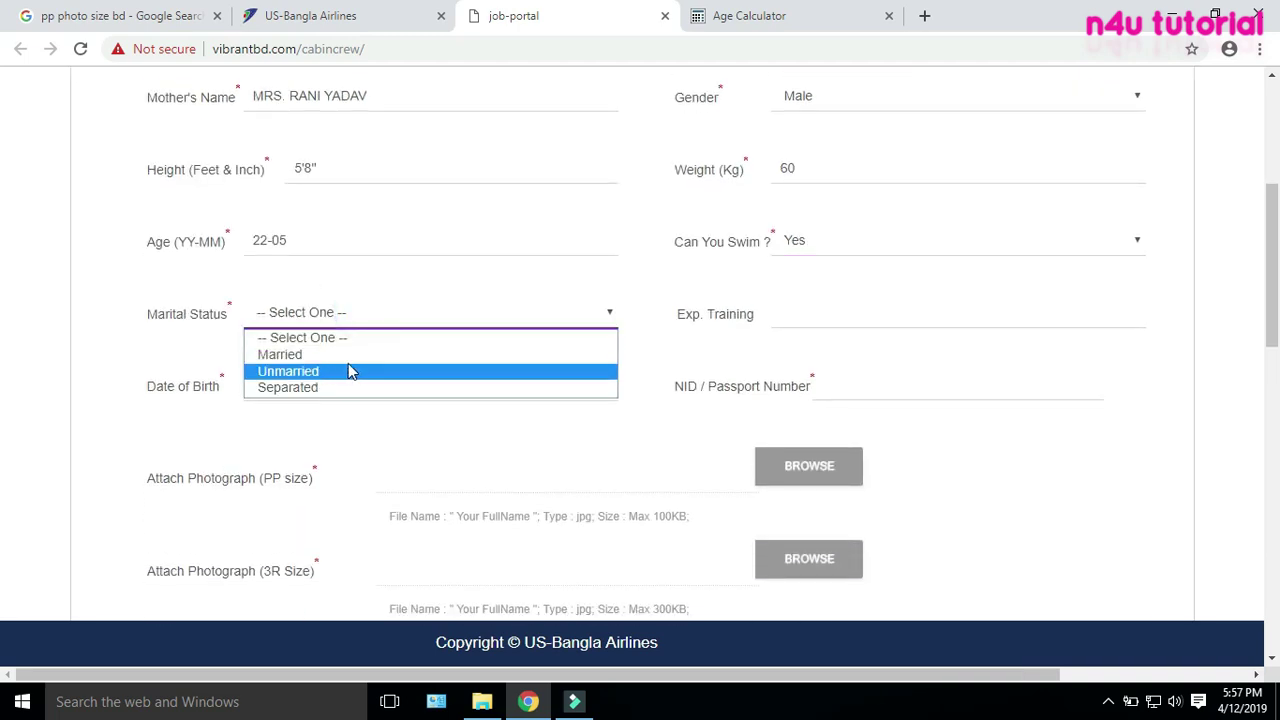
click(318, 370)
Pick 1994, March, day 7 in the calendar so Date of Birth reads 07/03/1994
click(827, 319)
click(383, 389)
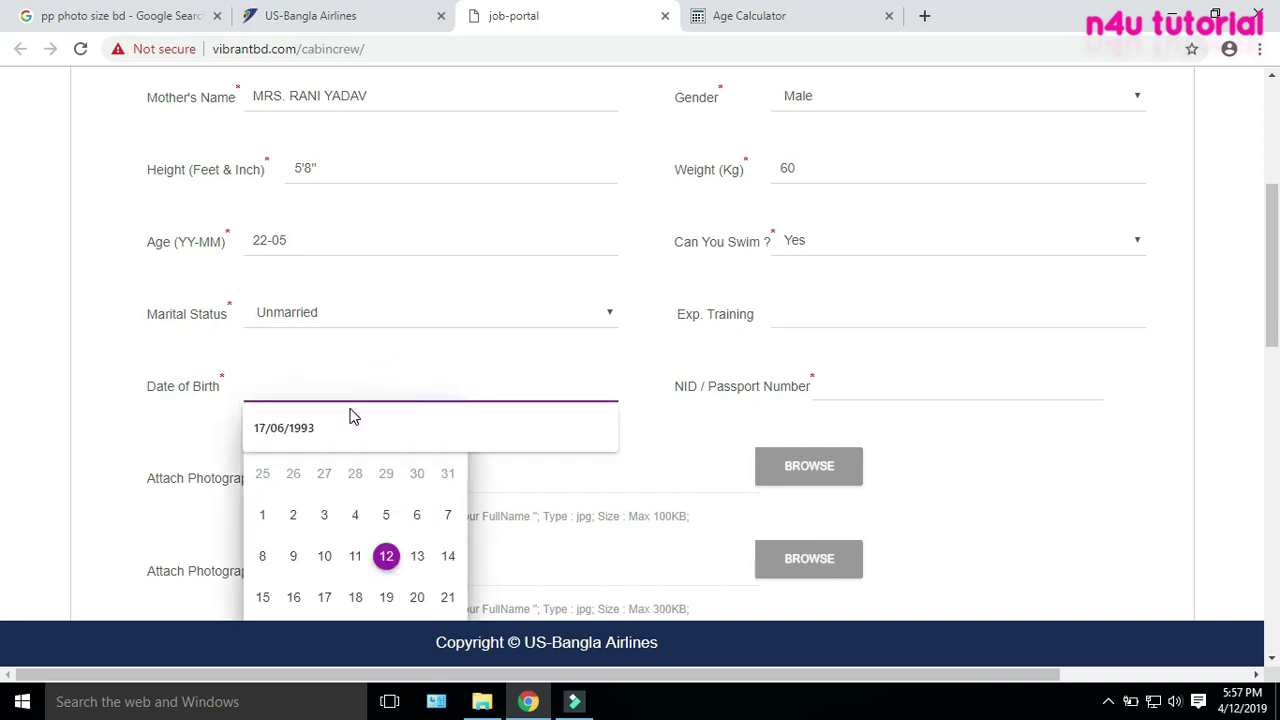
click(366, 515)
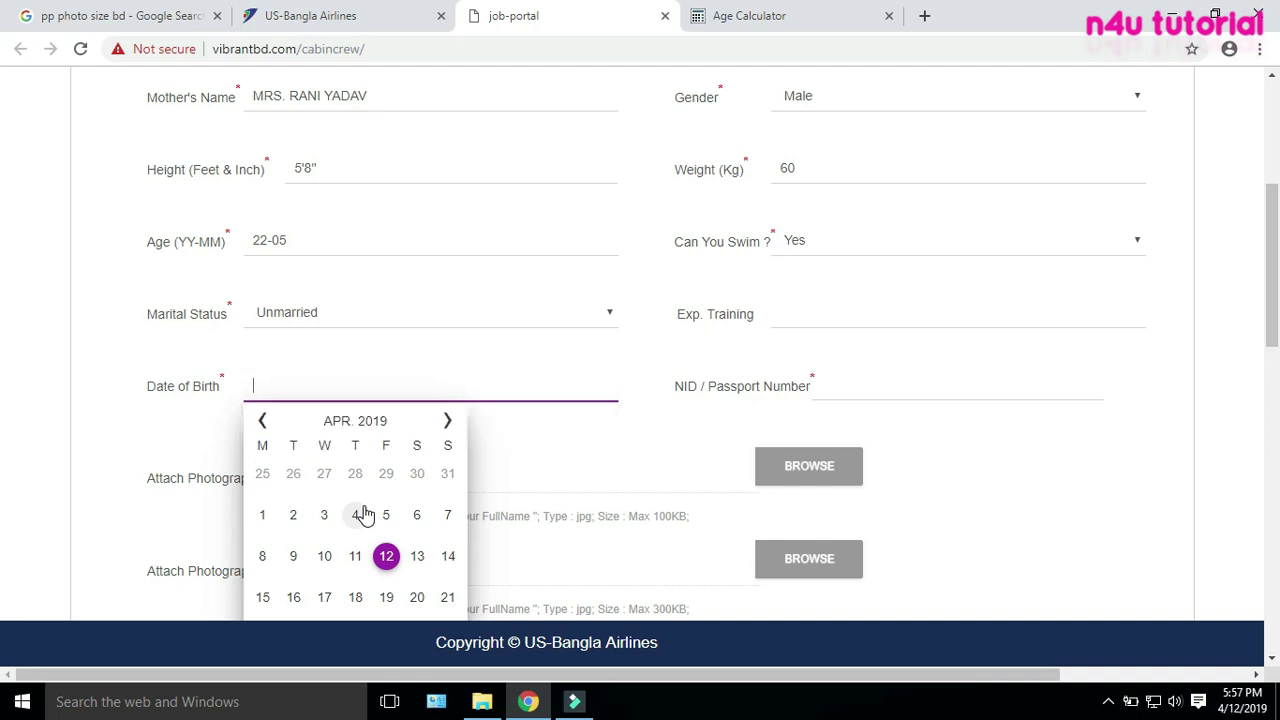
scroll(366, 515, down, 1)
click(369, 330)
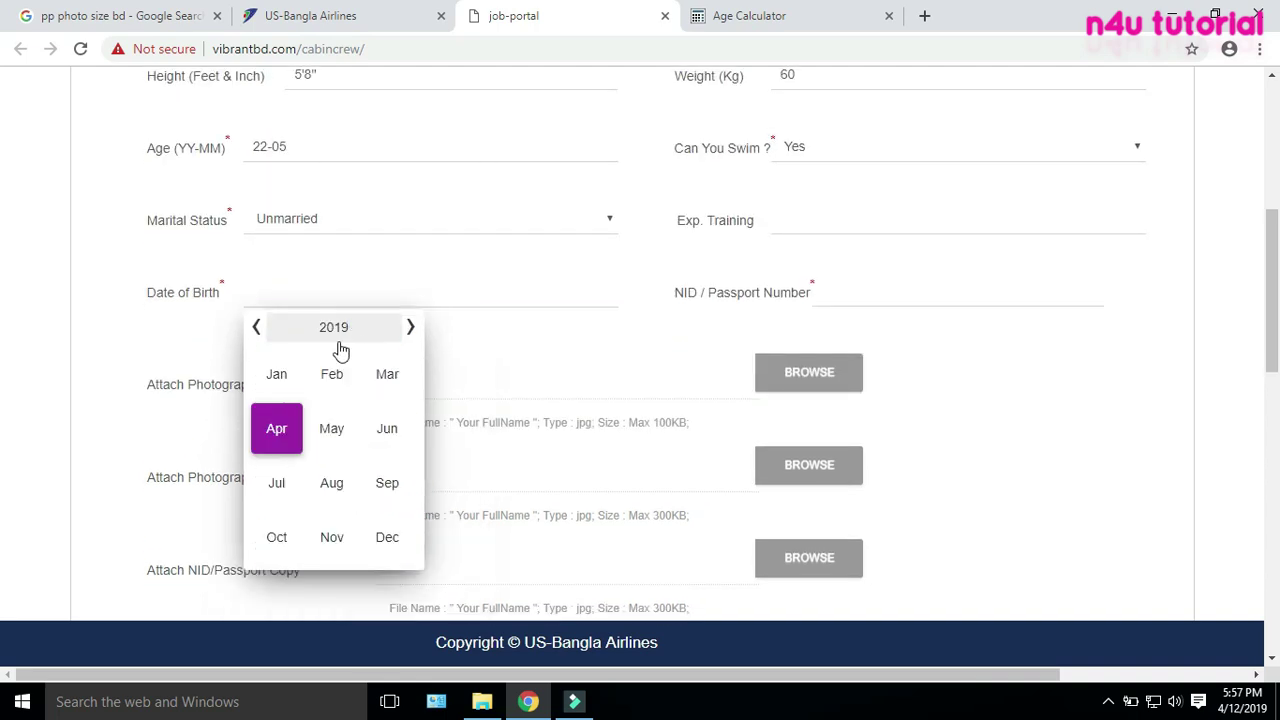
click(332, 330)
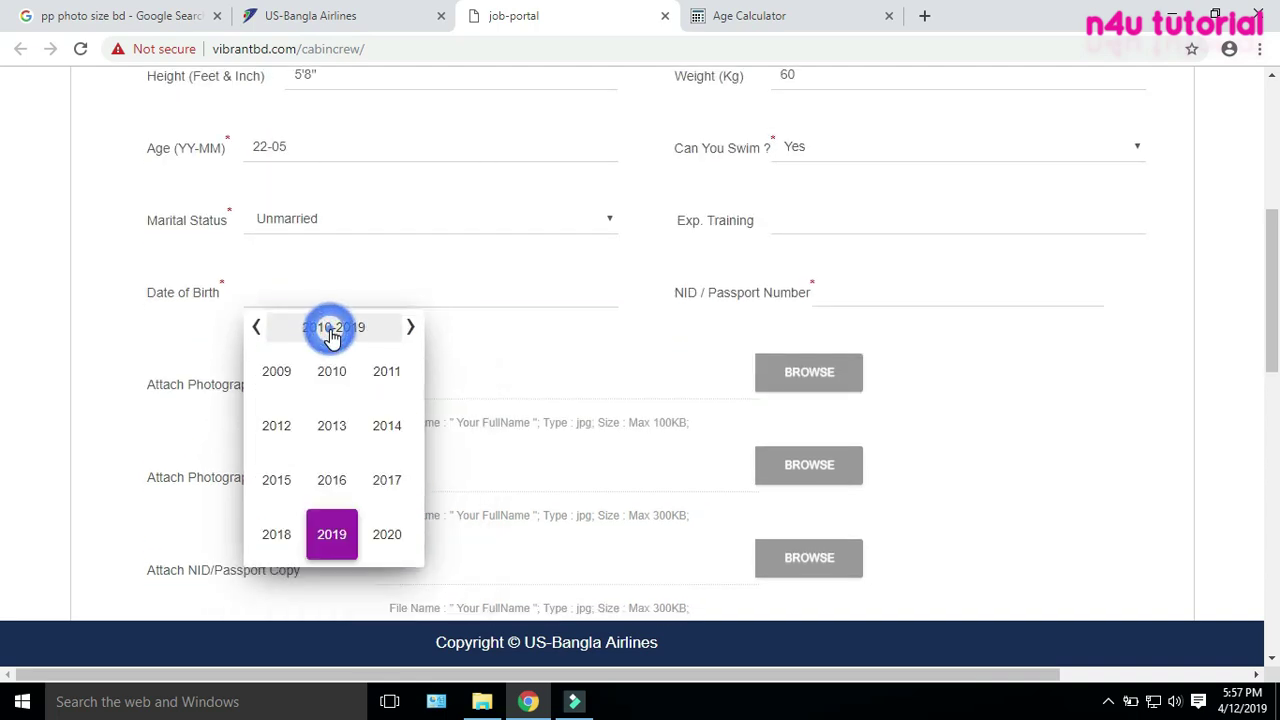
click(258, 338)
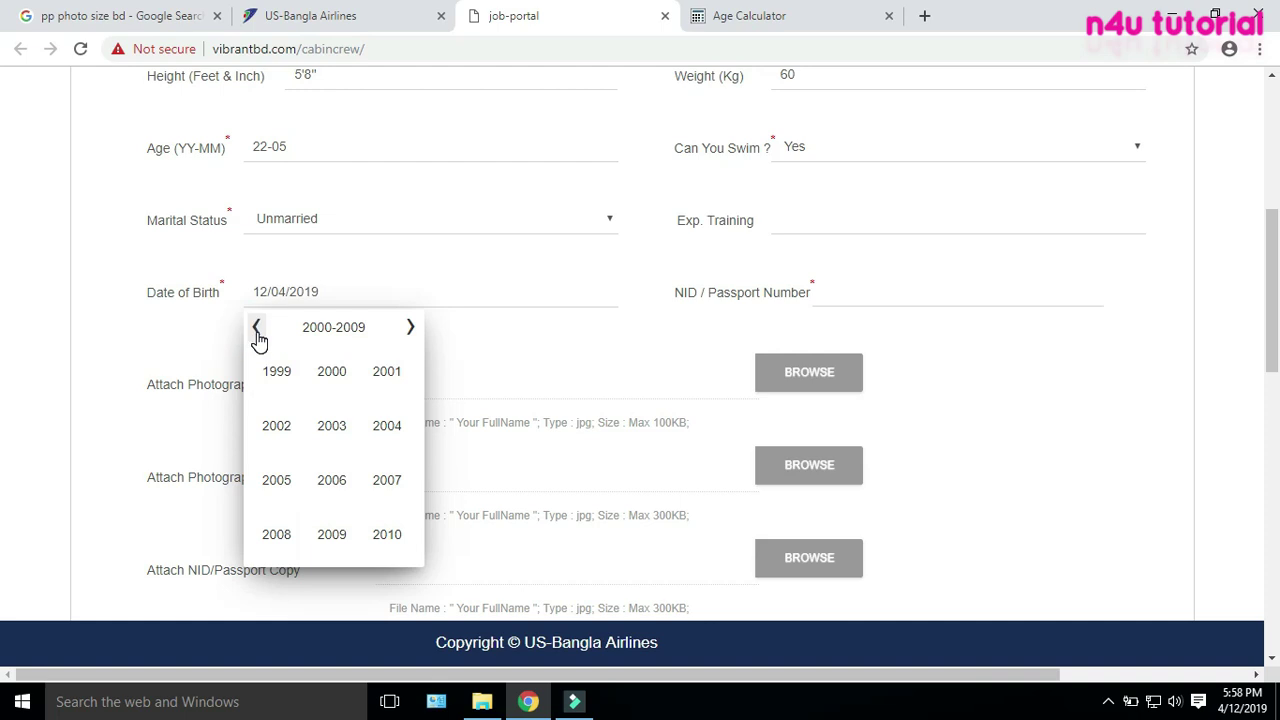
click(258, 338)
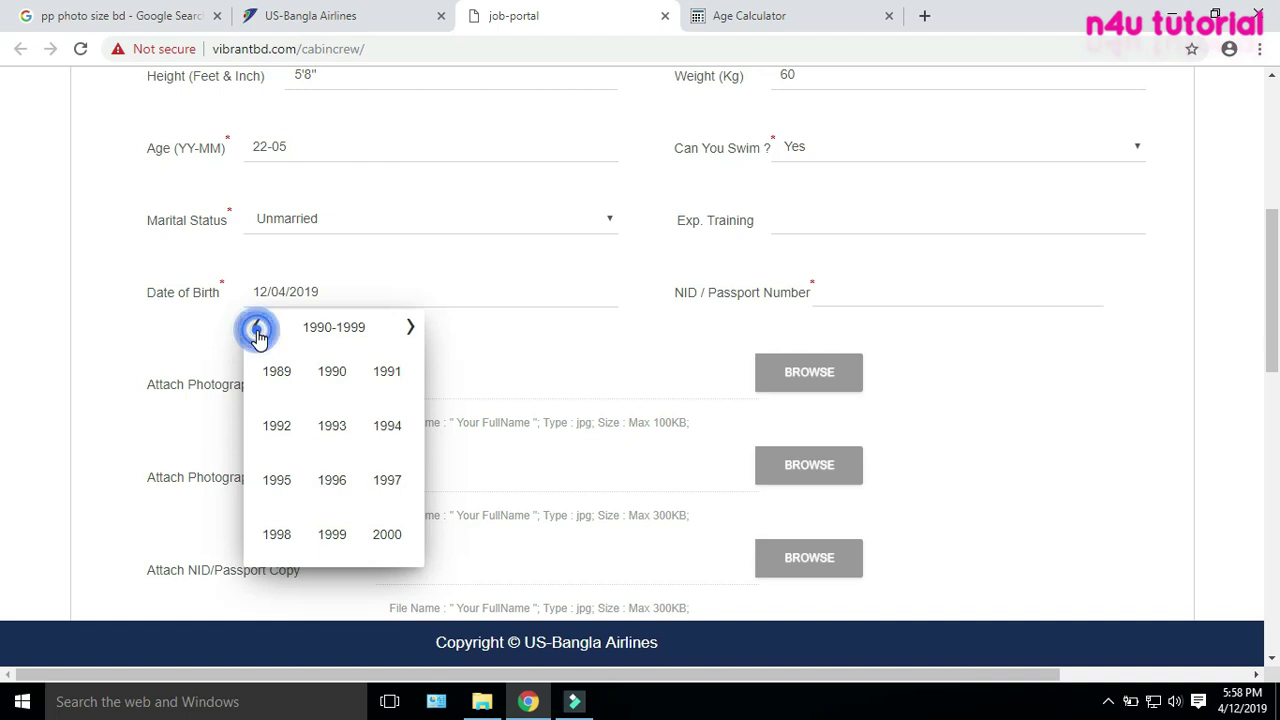
click(386, 425)
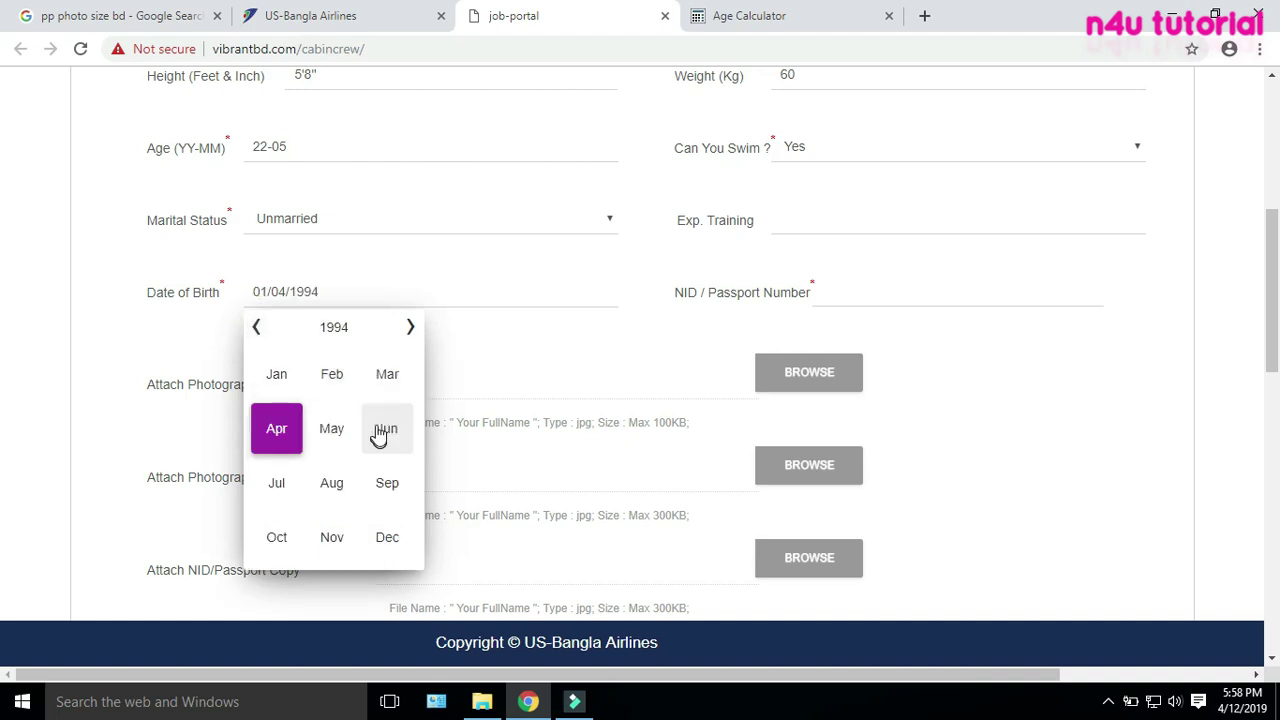
click(380, 393)
click(262, 421)
click(860, 290)
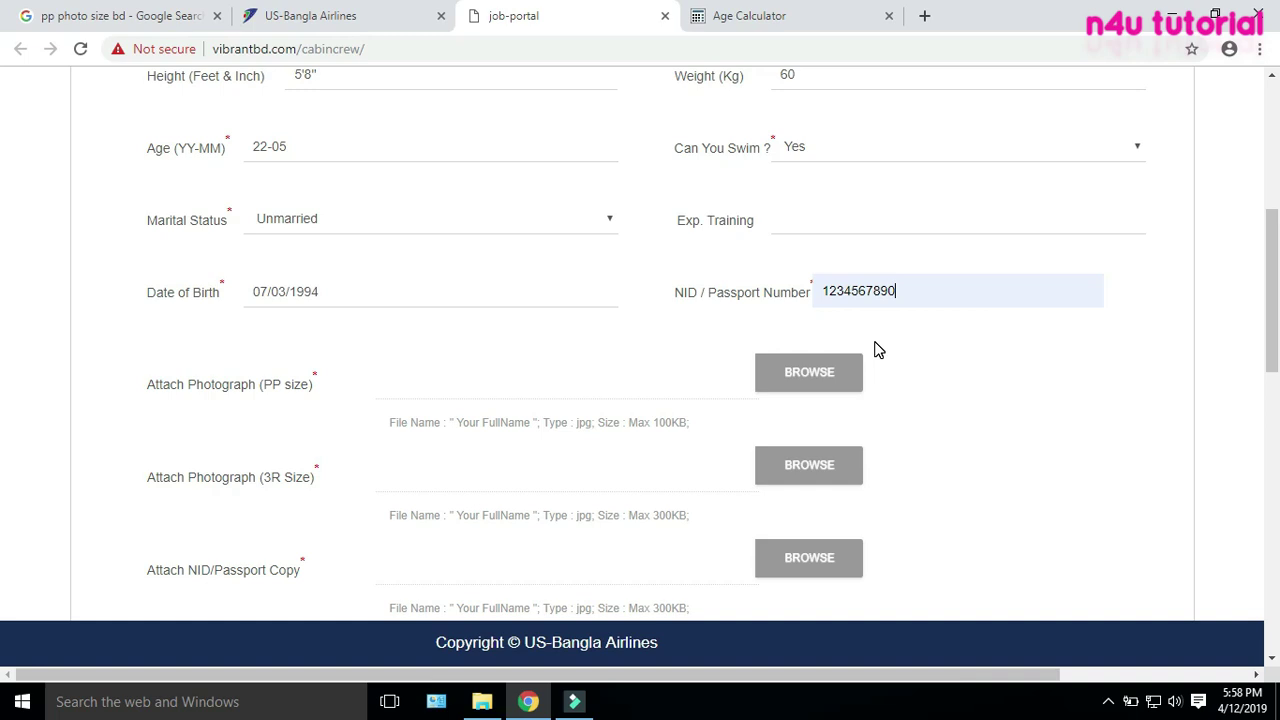
Highlight the passport-size photo naming rule, focusing on its 'Your FullName' part
click(692, 340)
click(377, 381)
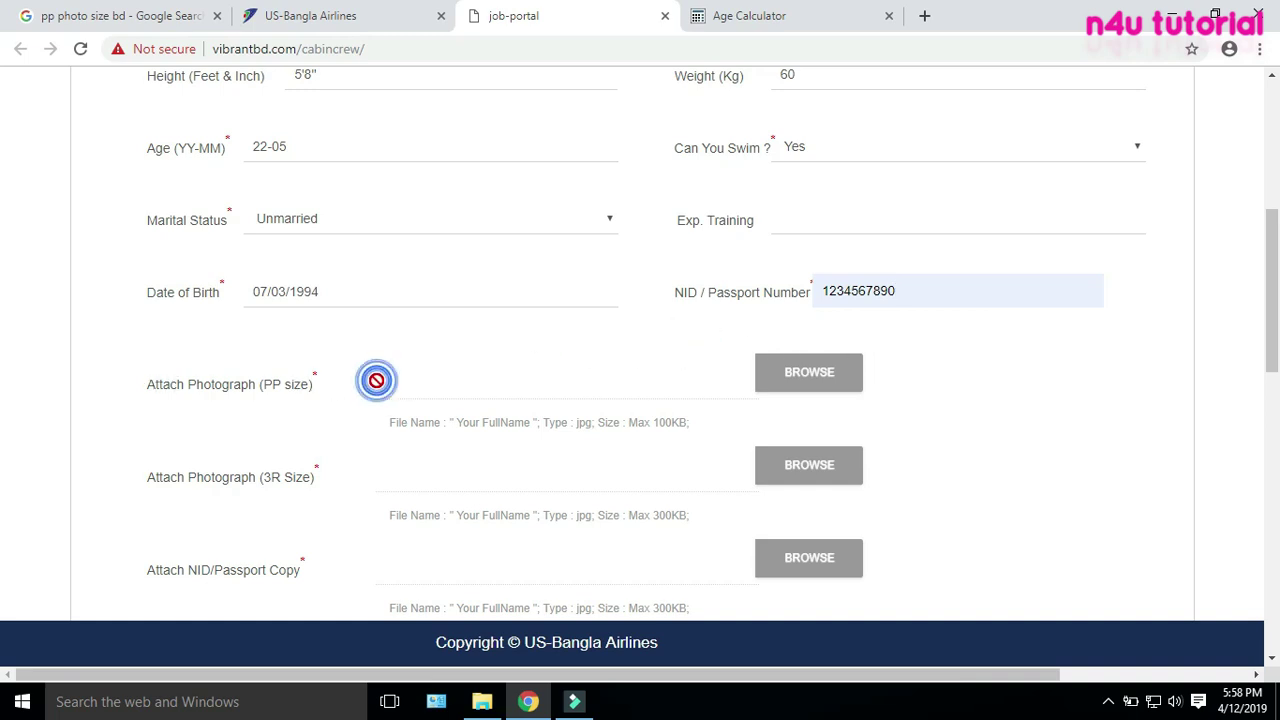
drag(393, 424, 686, 426)
click(684, 422)
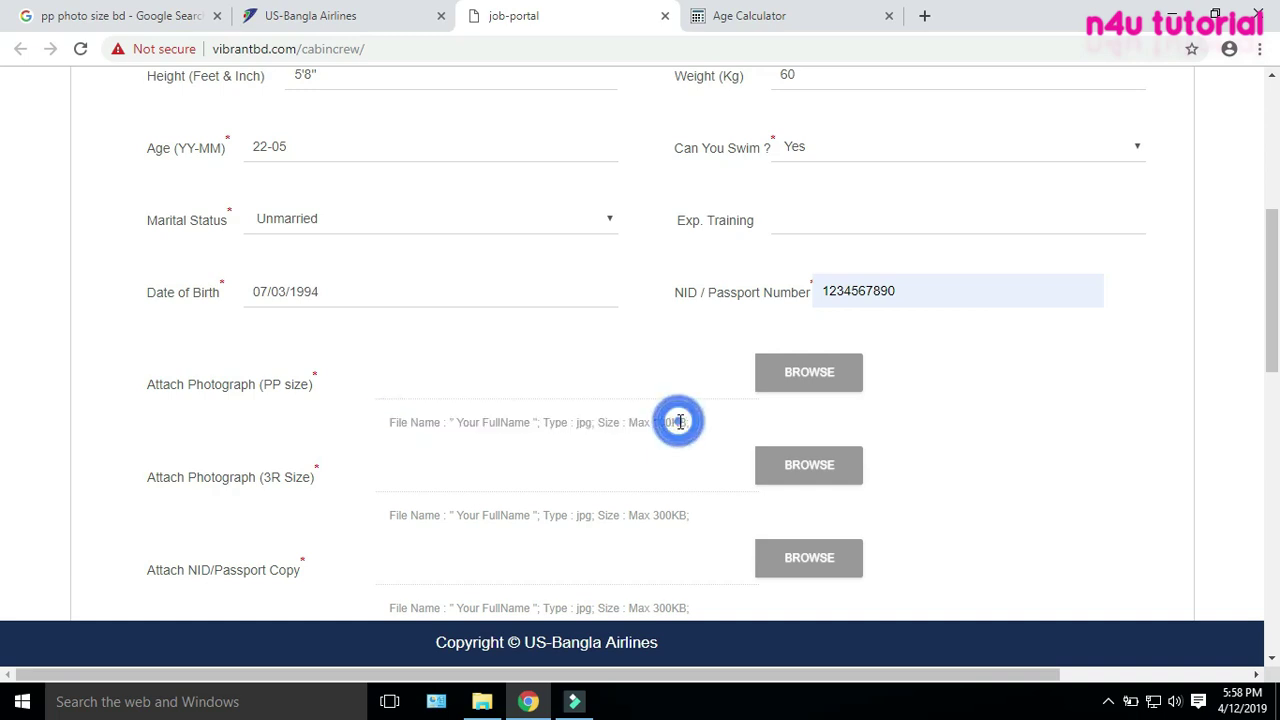
drag(458, 422, 532, 423)
Switch to the Music folder in File Explorer and select the 3R photo
click(481, 703)
click(425, 350)
click(318, 188)
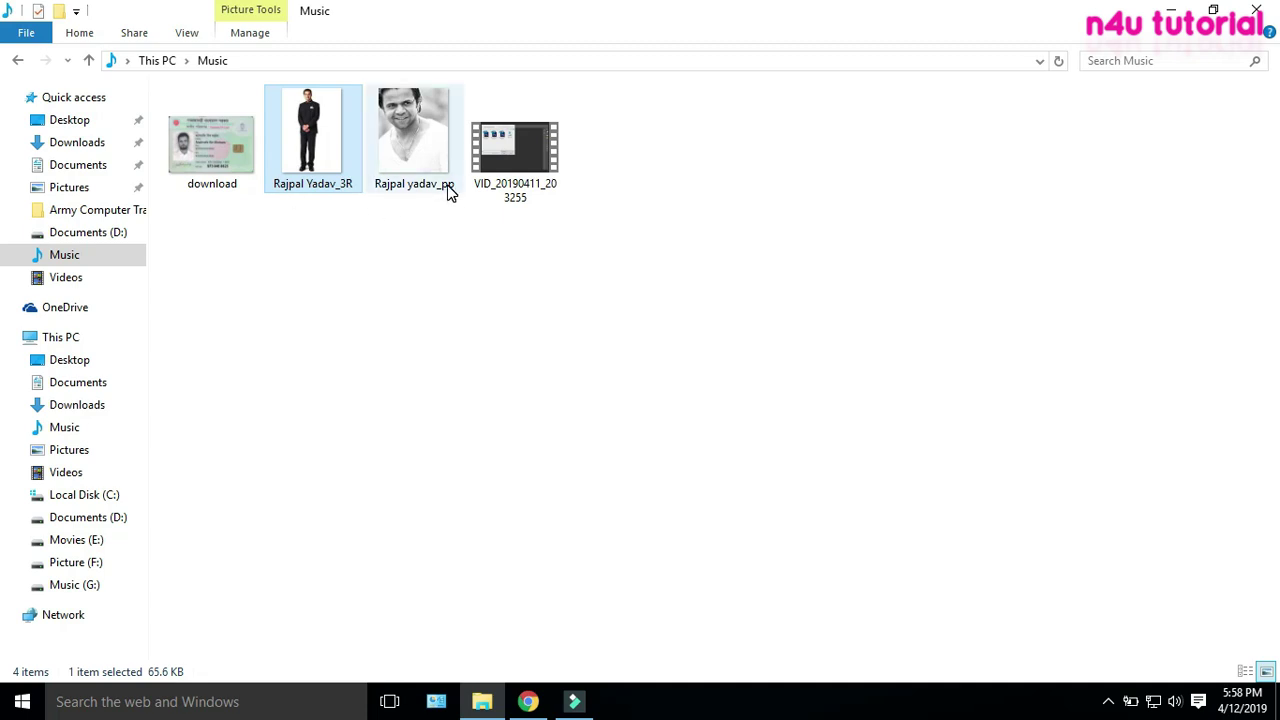
Highlight the form's 100KB photo size limit
click(538, 704)
drag(553, 422, 561, 422)
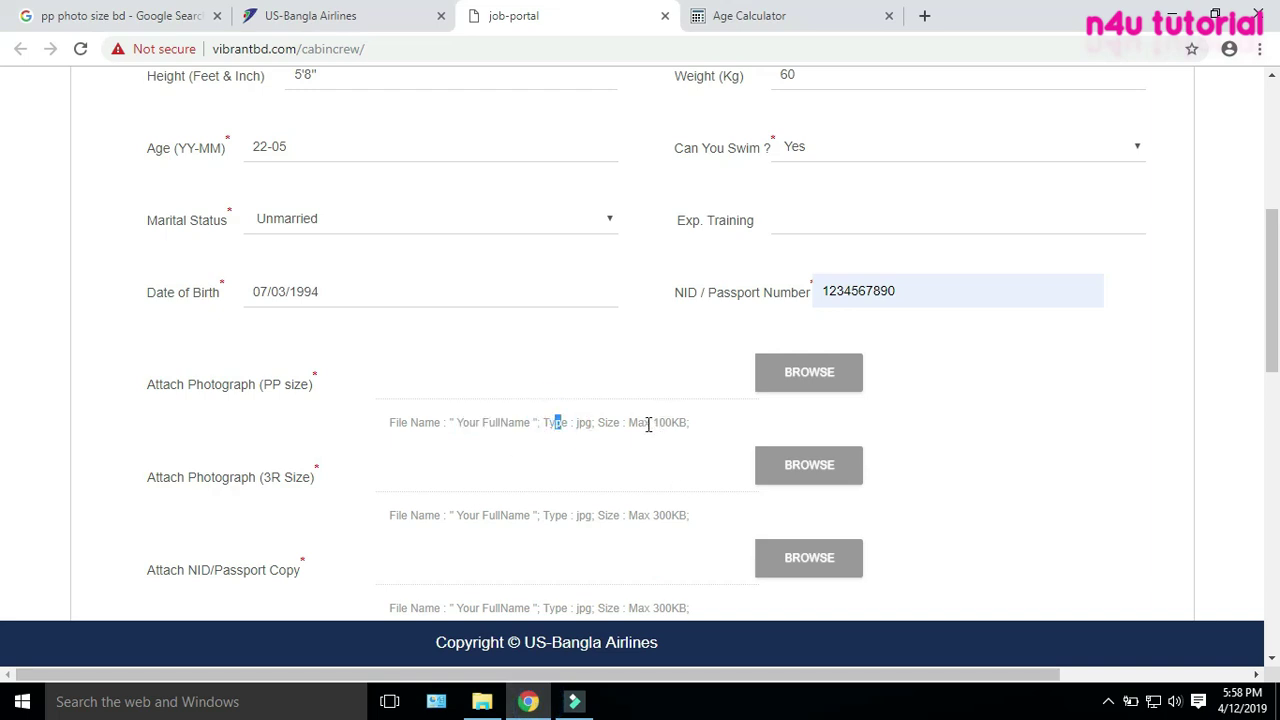
drag(655, 423, 677, 424)
Check the passport photo (76.4 KB) and 3R photo (65.6 KB) sizes against the limit
click(482, 701)
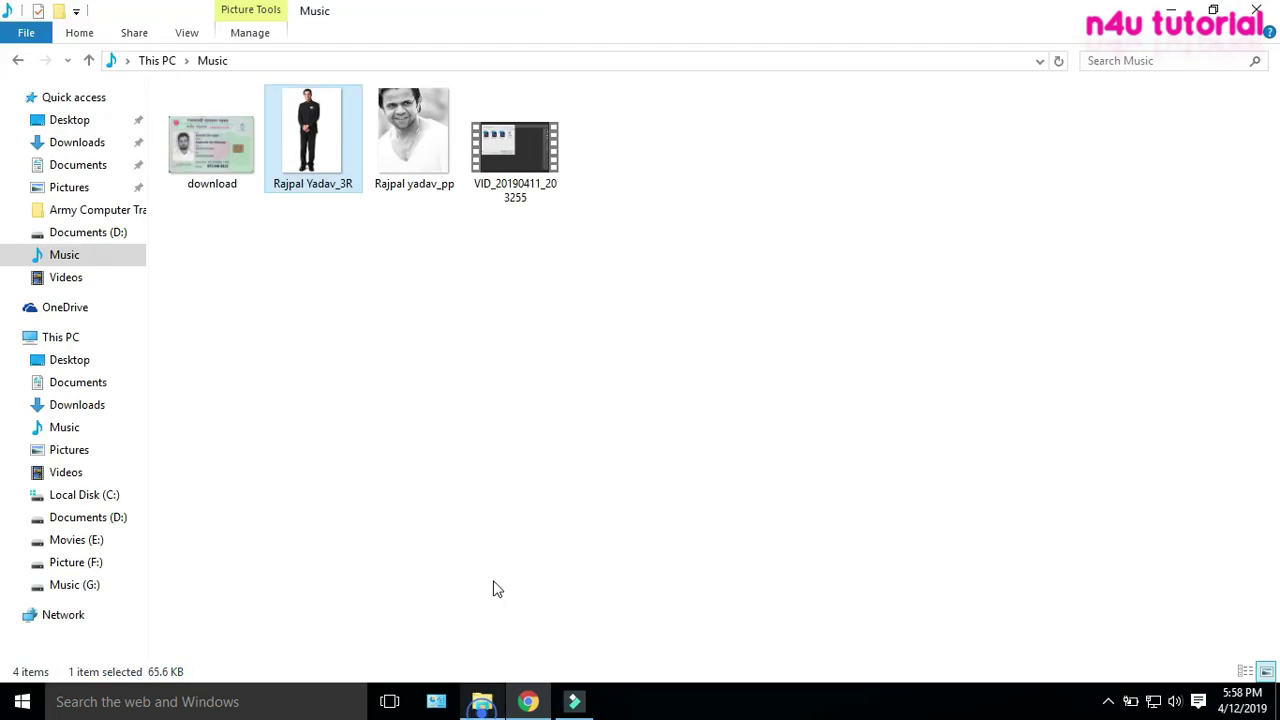
click(390, 160)
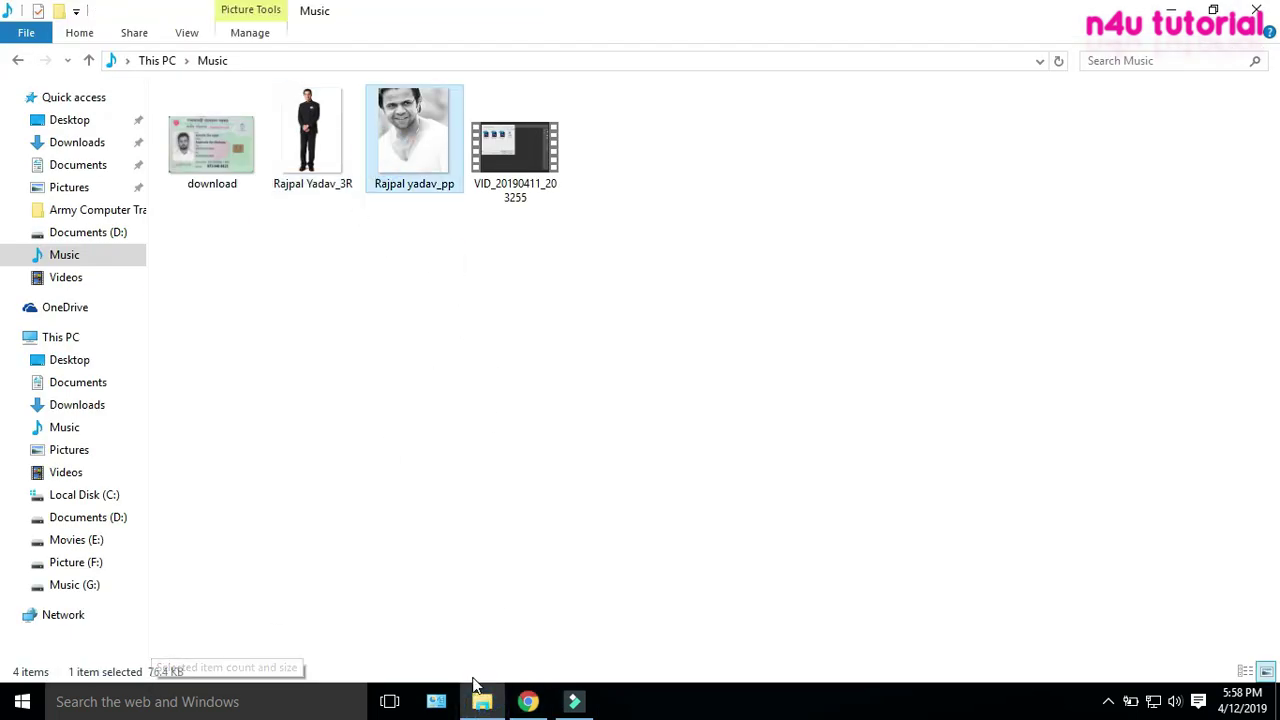
click(525, 701)
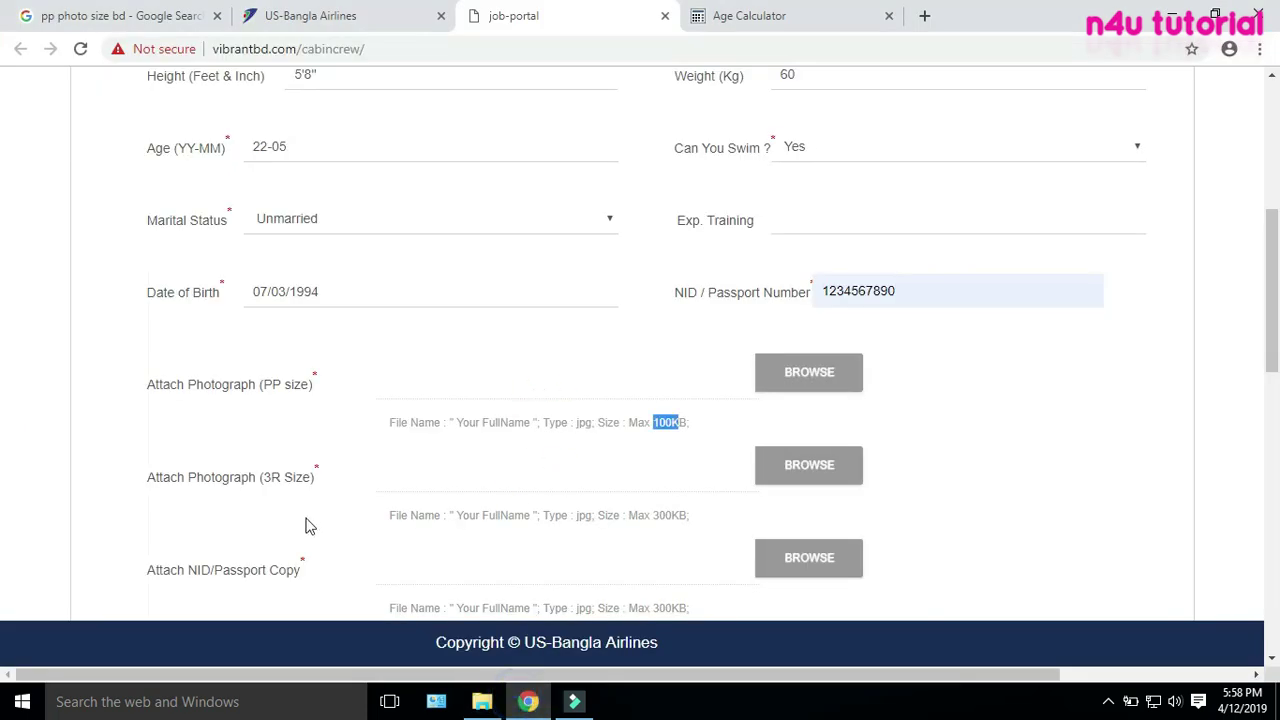
click(482, 701)
click(315, 160)
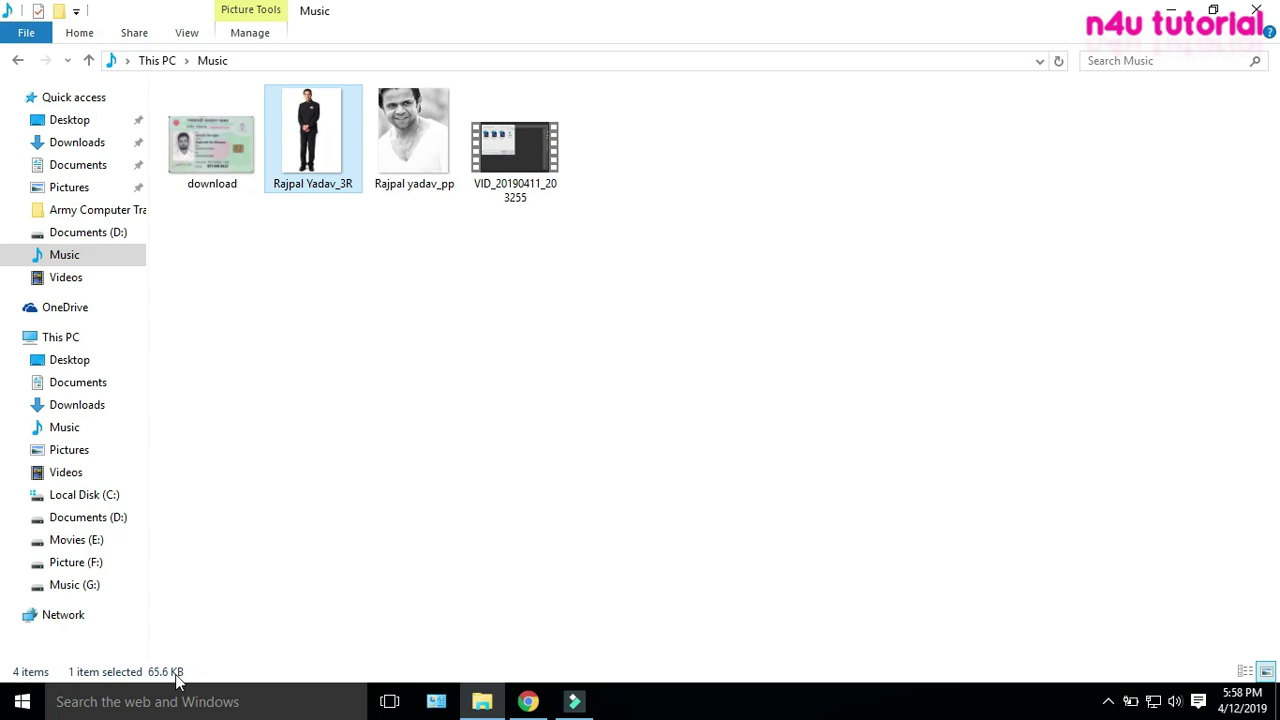
click(528, 701)
Attach the passport-size photo from This PC > Music
click(548, 491)
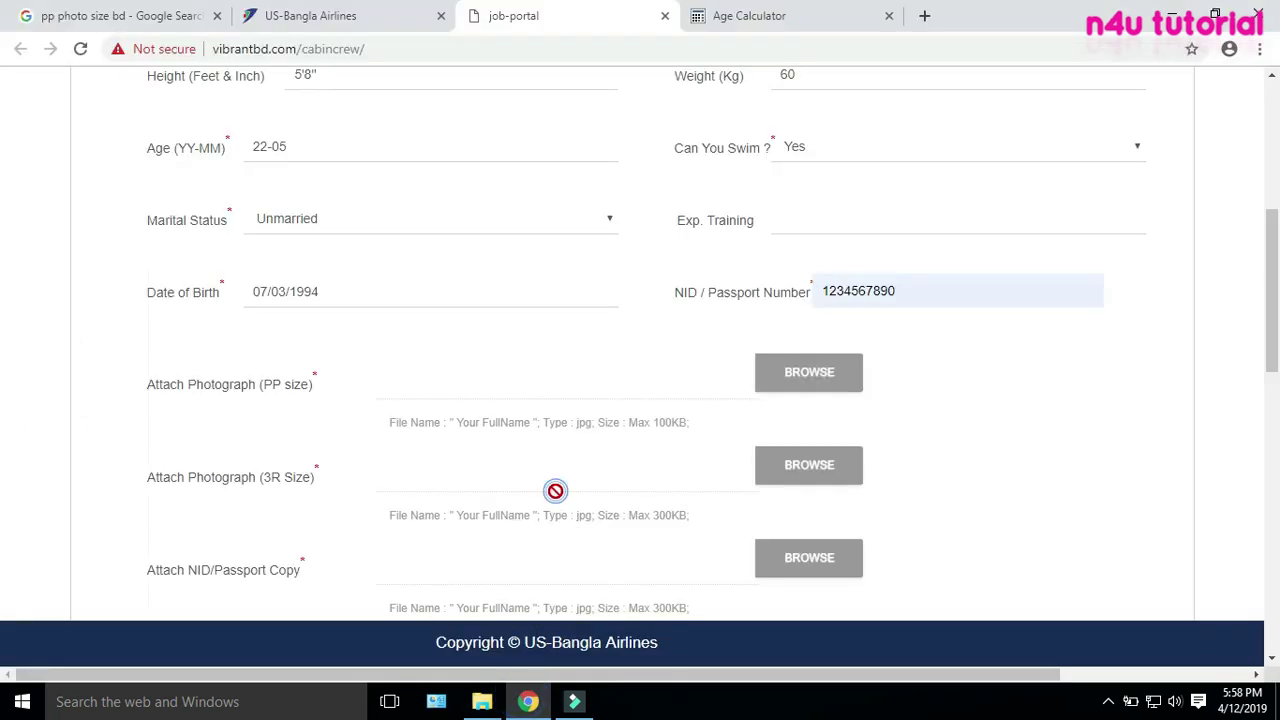
scroll(554, 491, down, 2)
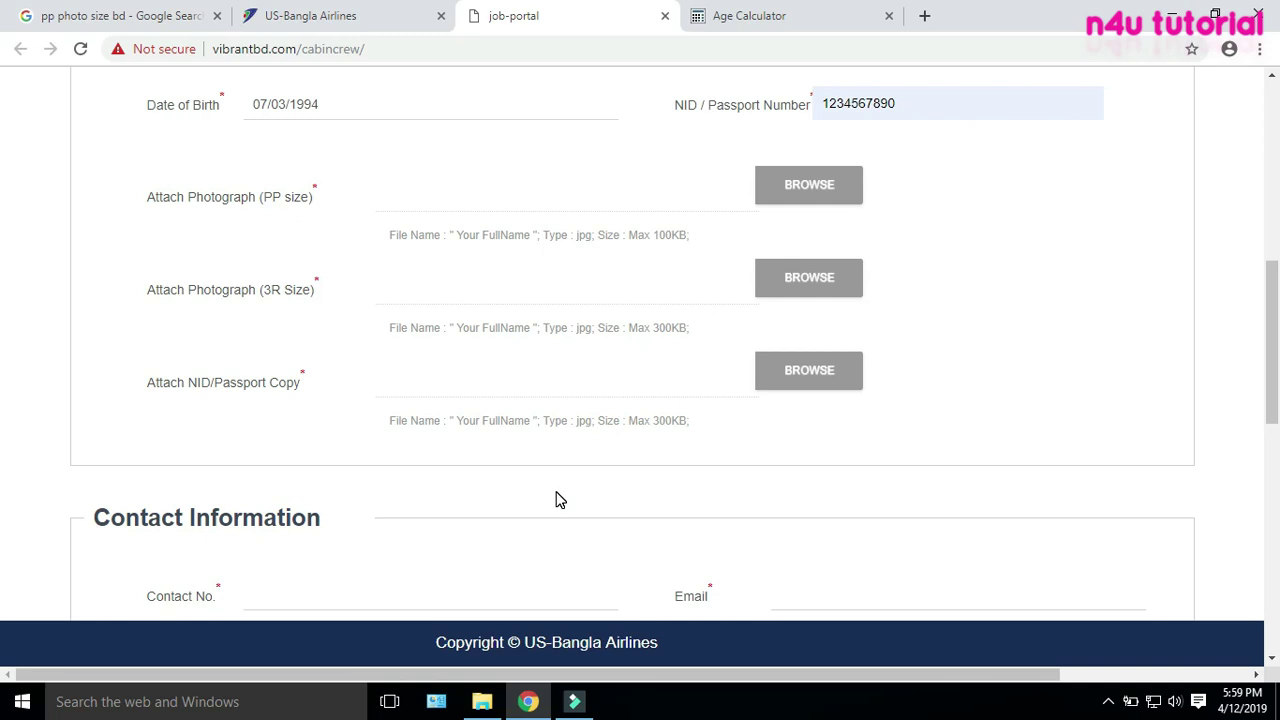
scroll(554, 500, up, 1)
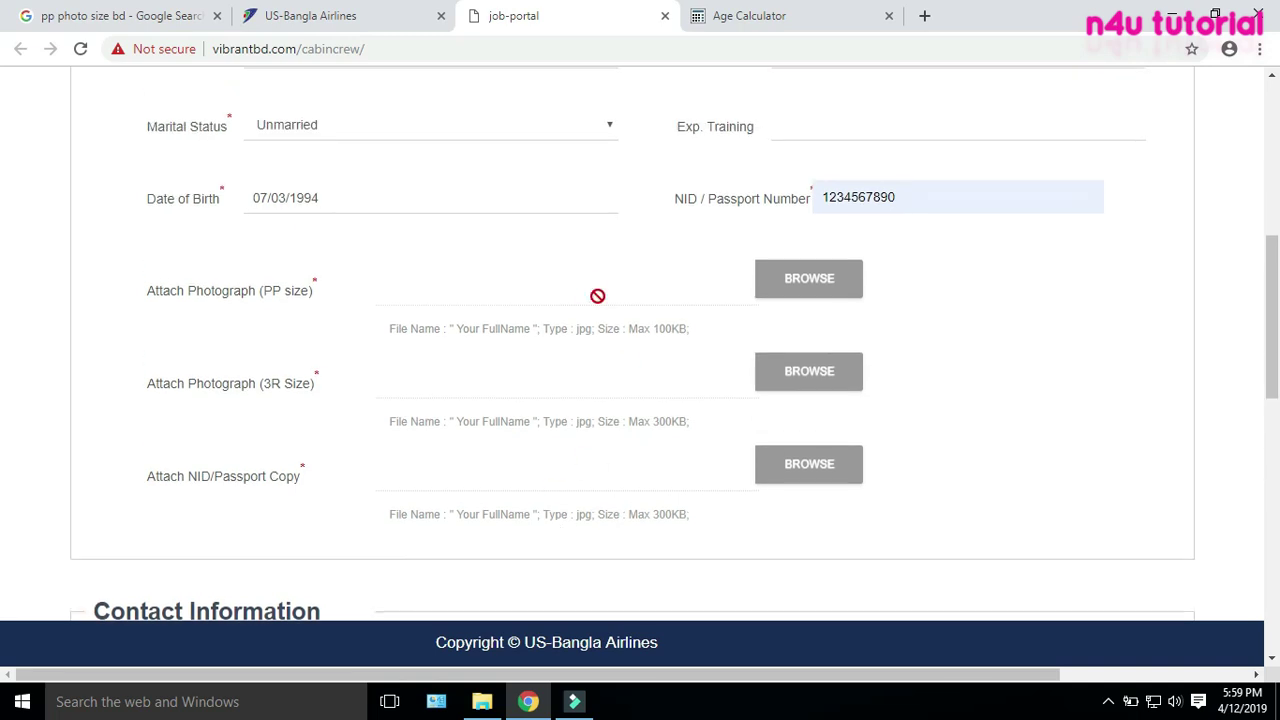
click(811, 280)
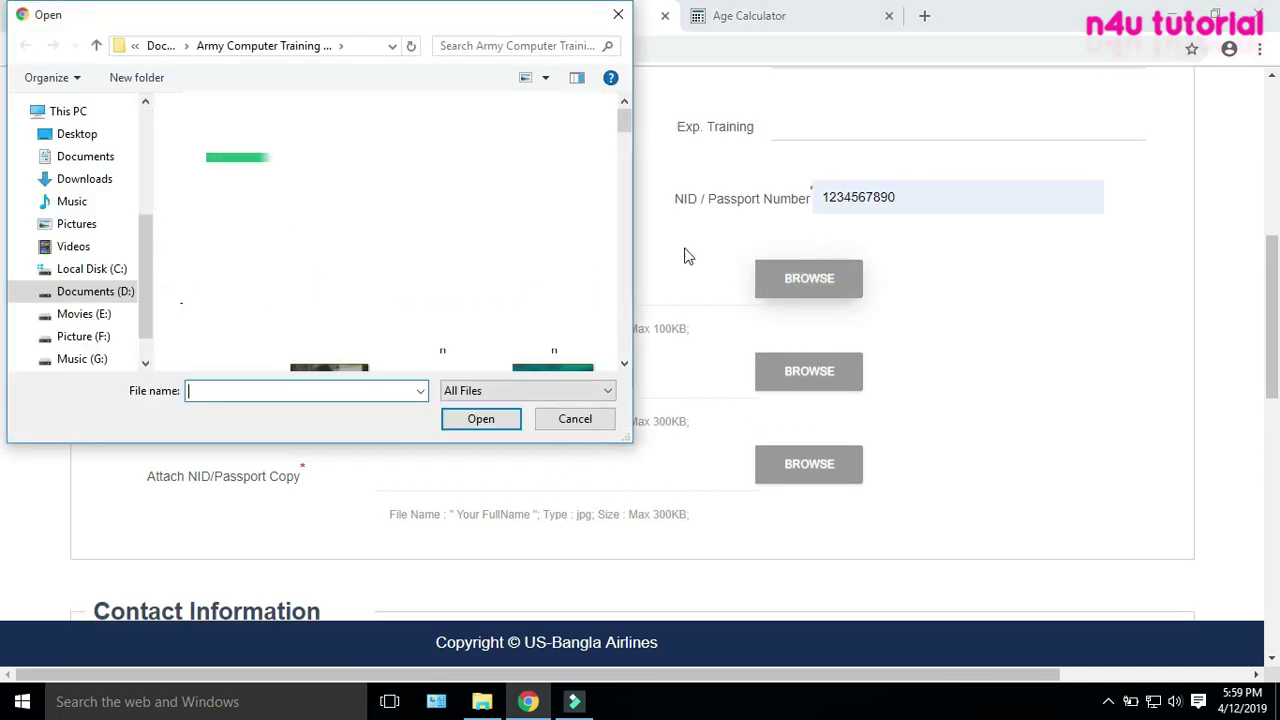
click(70, 203)
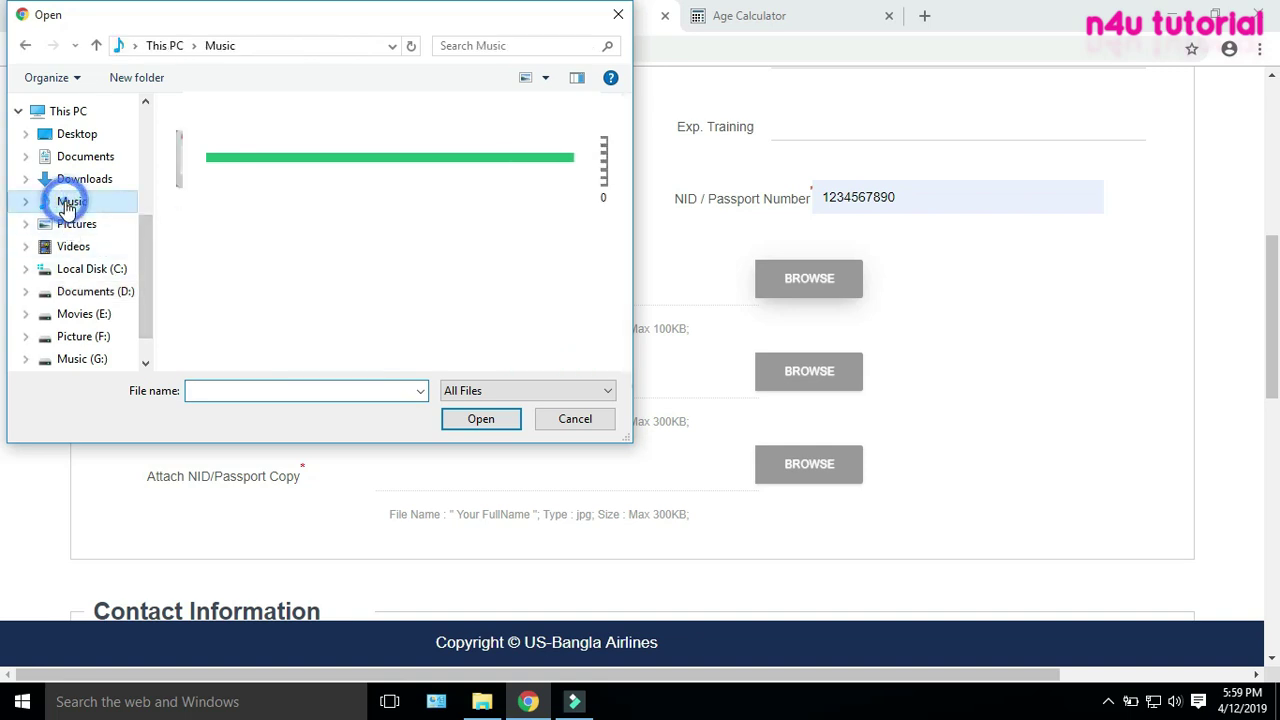
click(436, 165)
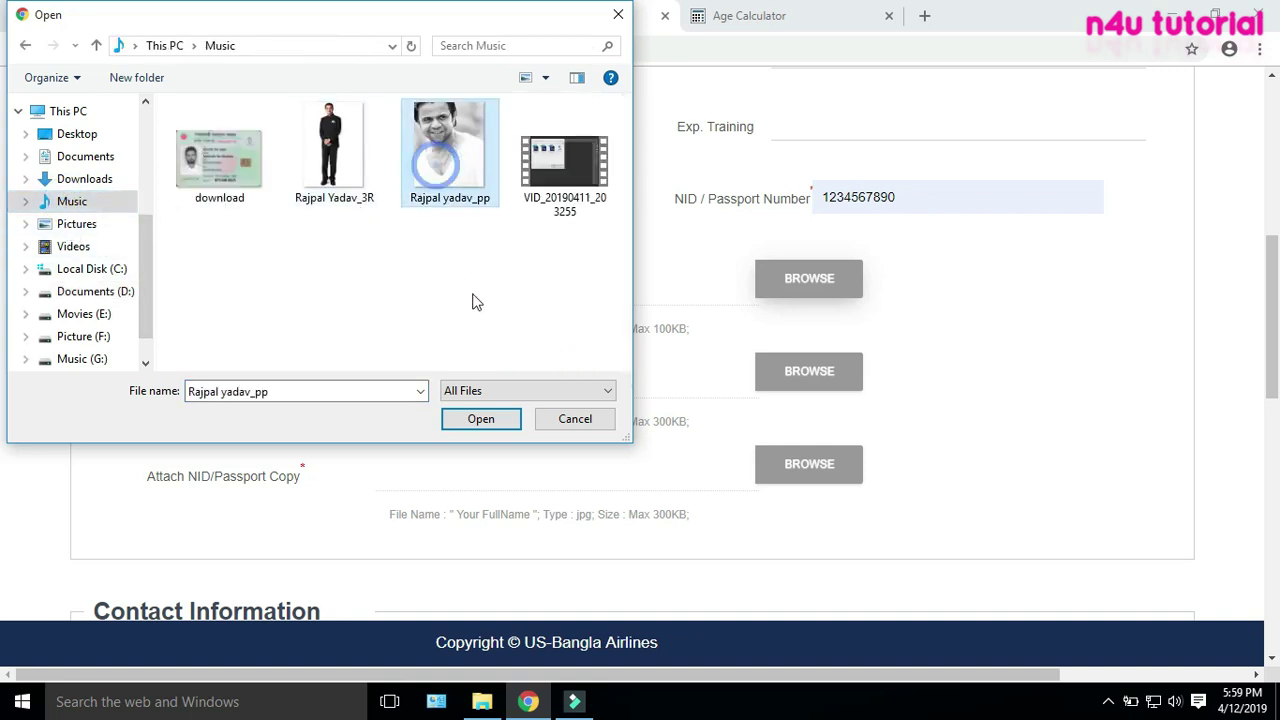
click(476, 422)
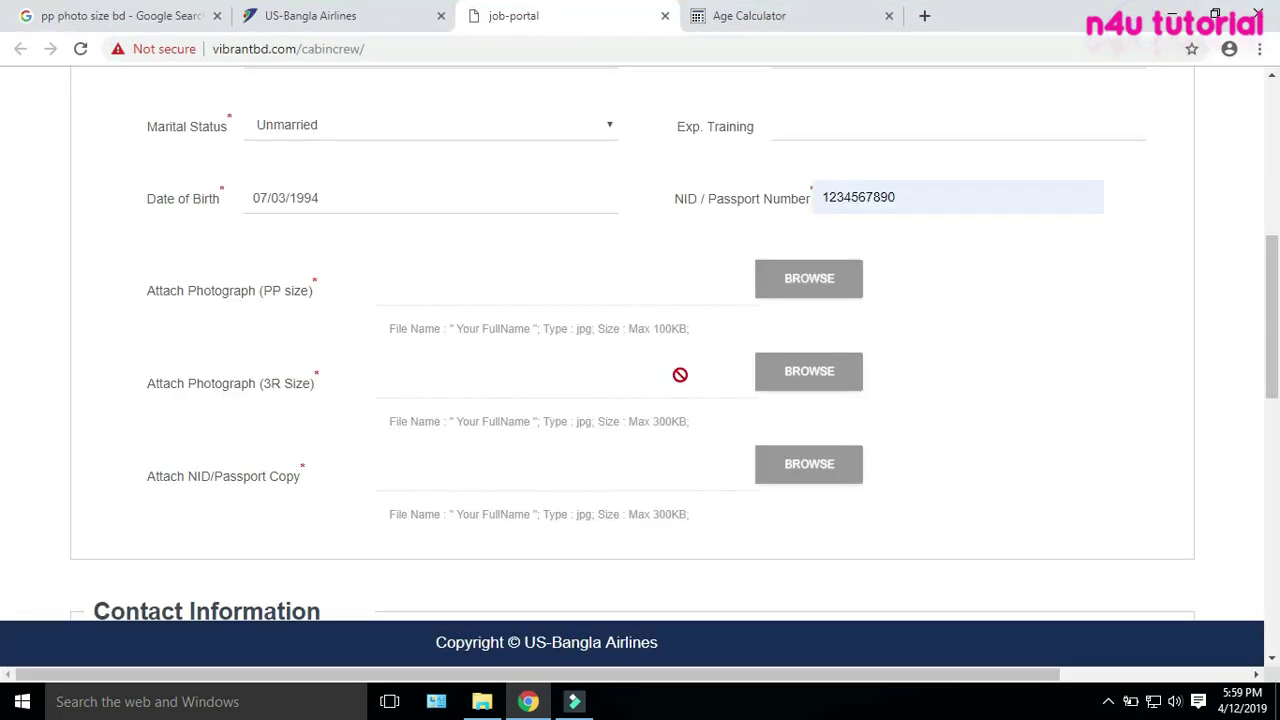
Attach the 3R photo from the Music folder
click(800, 385)
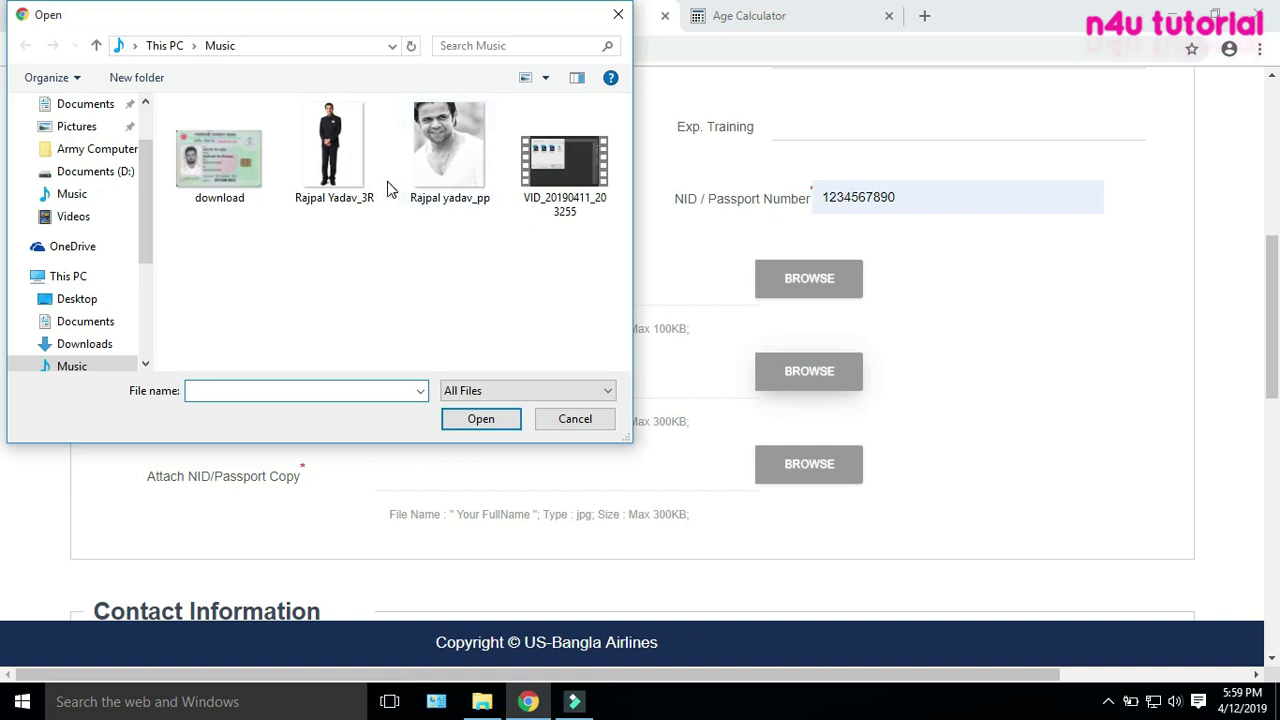
click(330, 155)
click(480, 418)
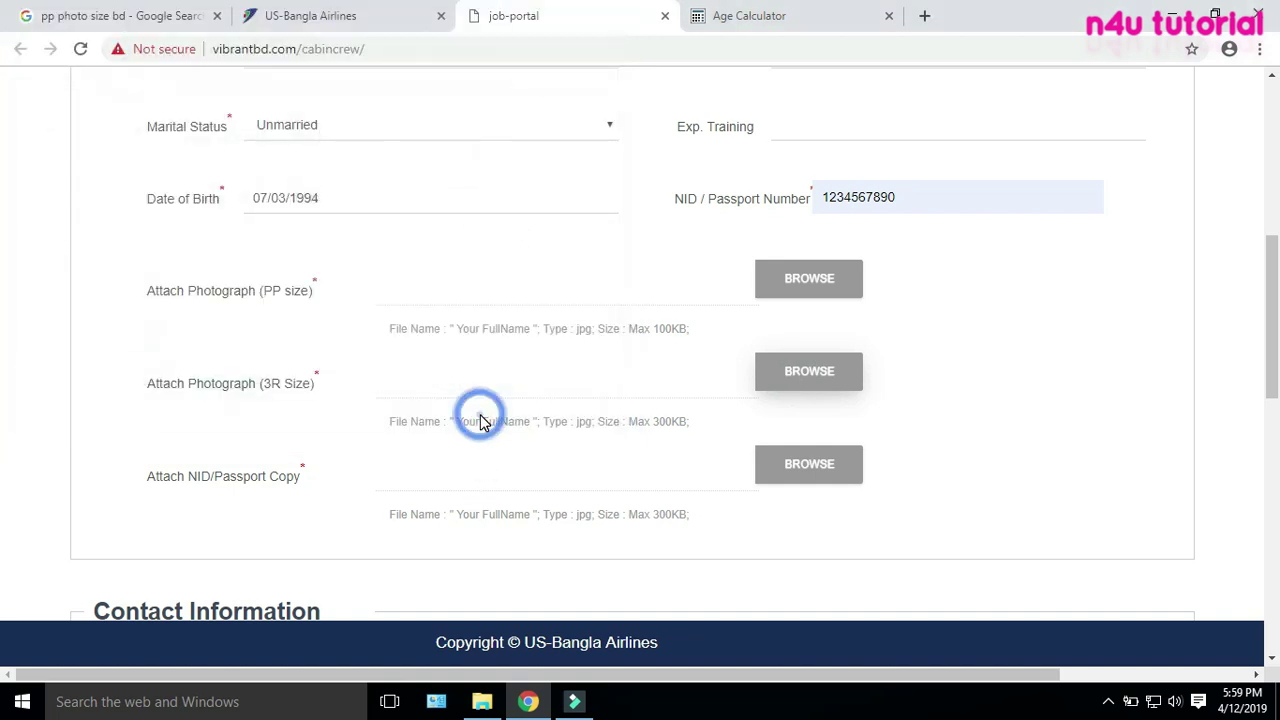
Attach the NID card image named download as the NID / Passport copy
scroll(984, 394, down, 2)
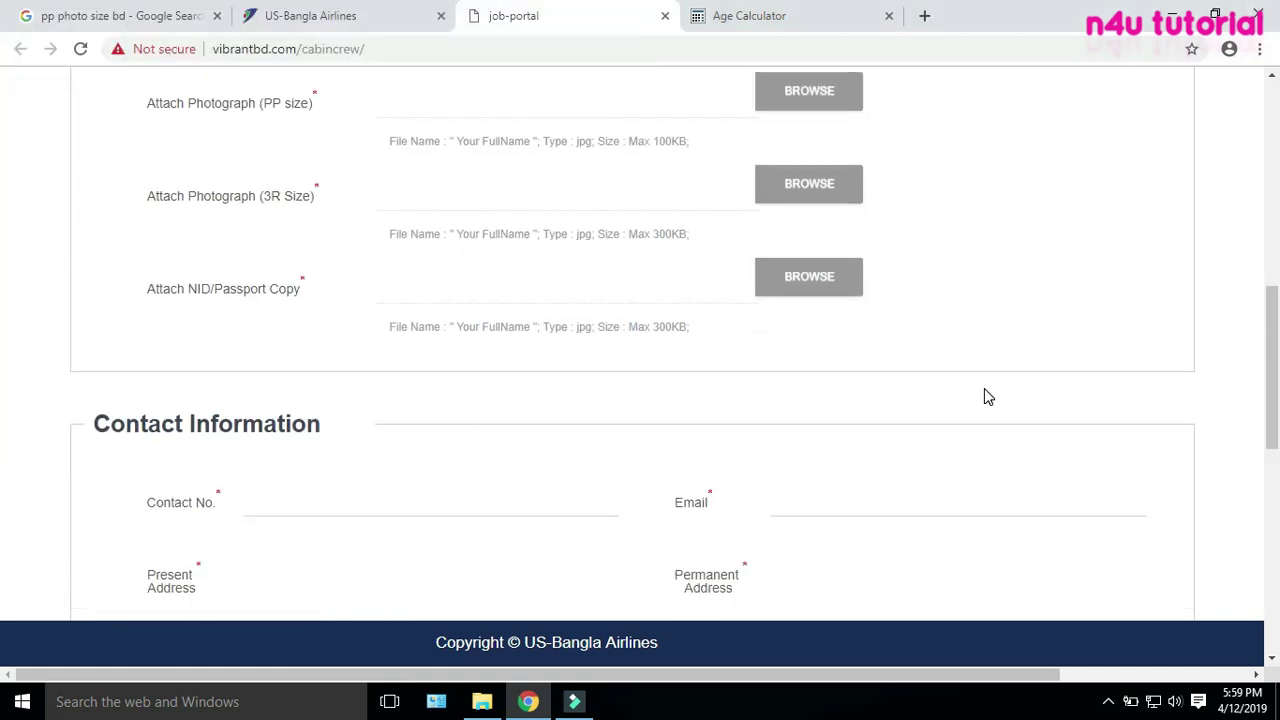
click(821, 274)
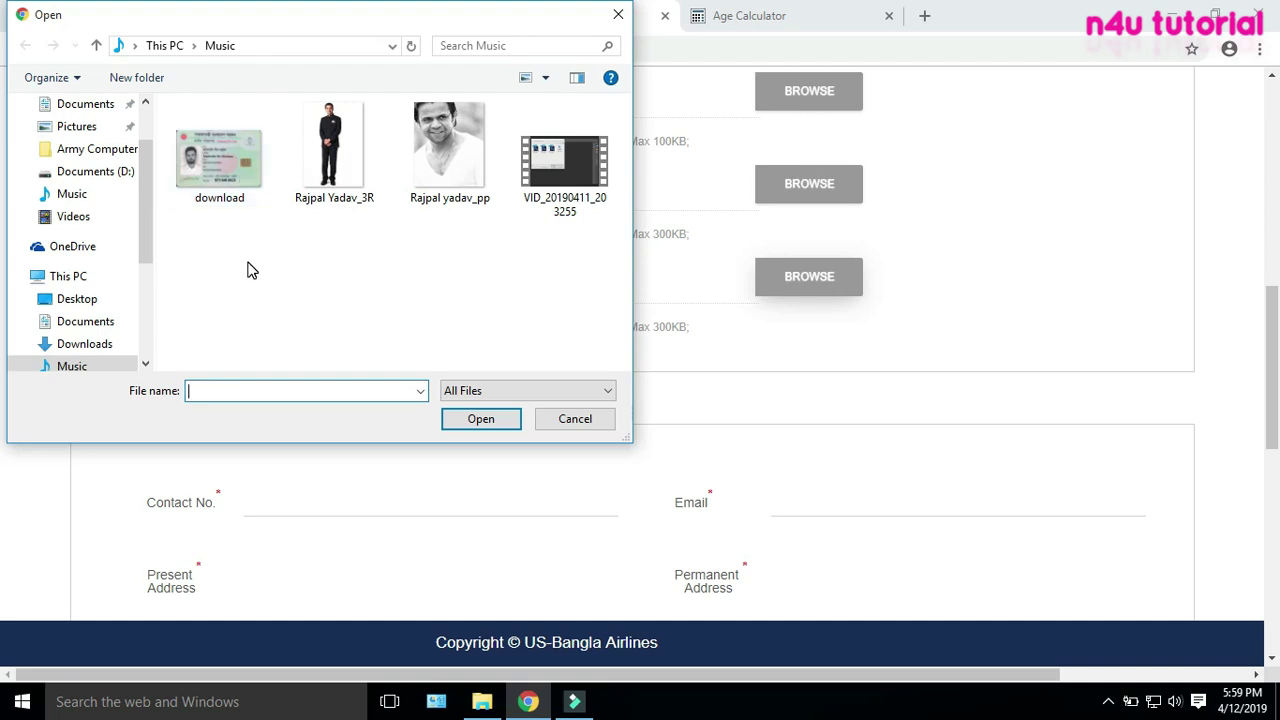
click(231, 167)
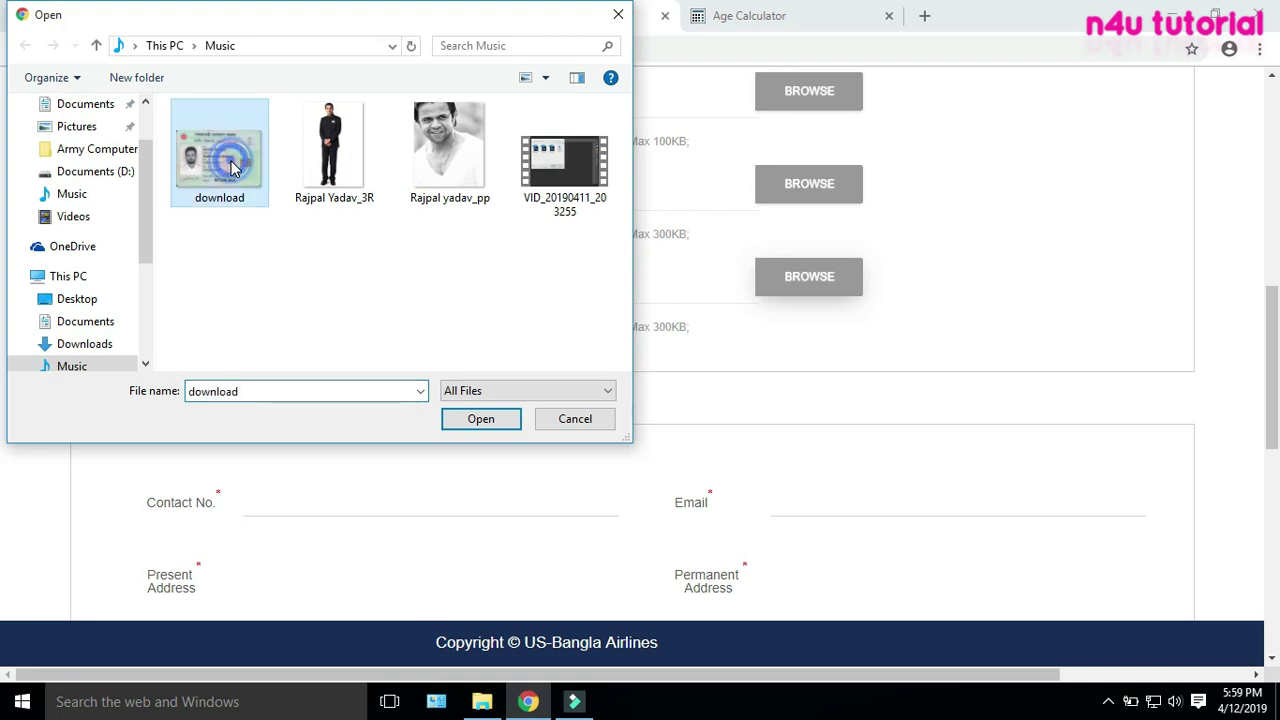
click(258, 270)
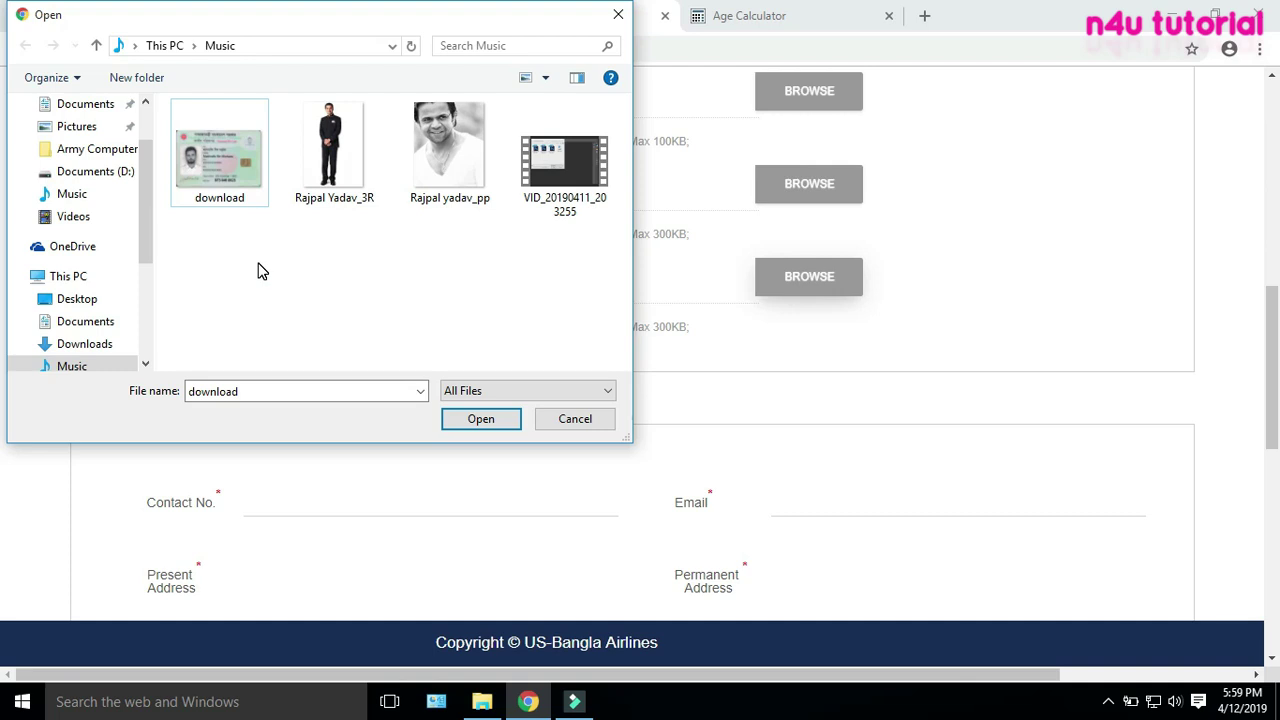
click(228, 185)
click(492, 420)
click(493, 420)
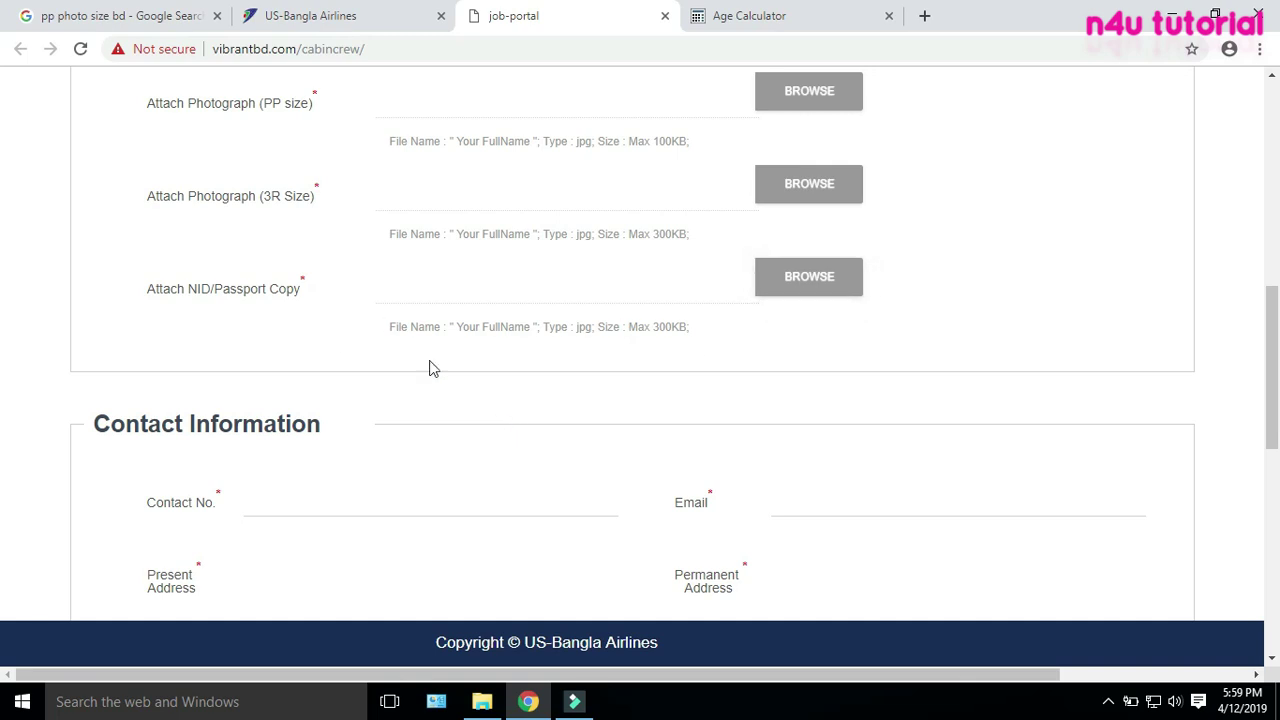
Fill Contact No. and Email using the saved autofill suggestions
scroll(666, 323, down, 2)
scroll(357, 217, down, 1)
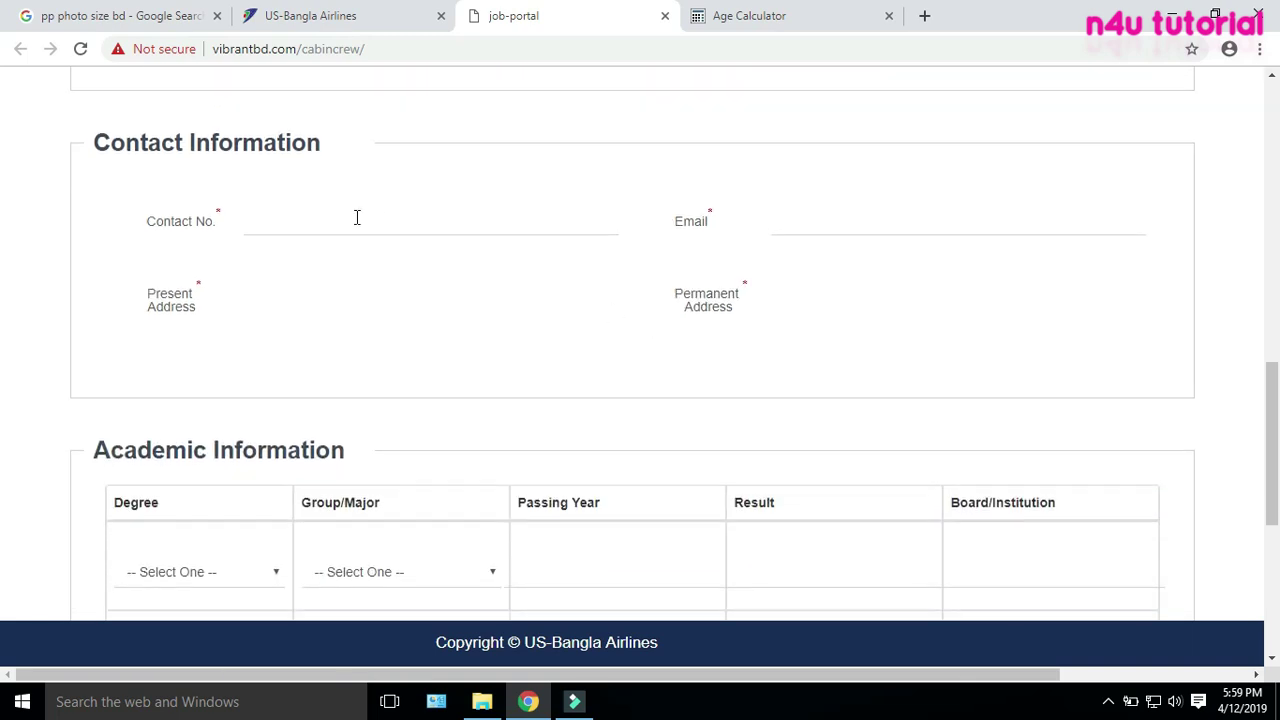
click(365, 222)
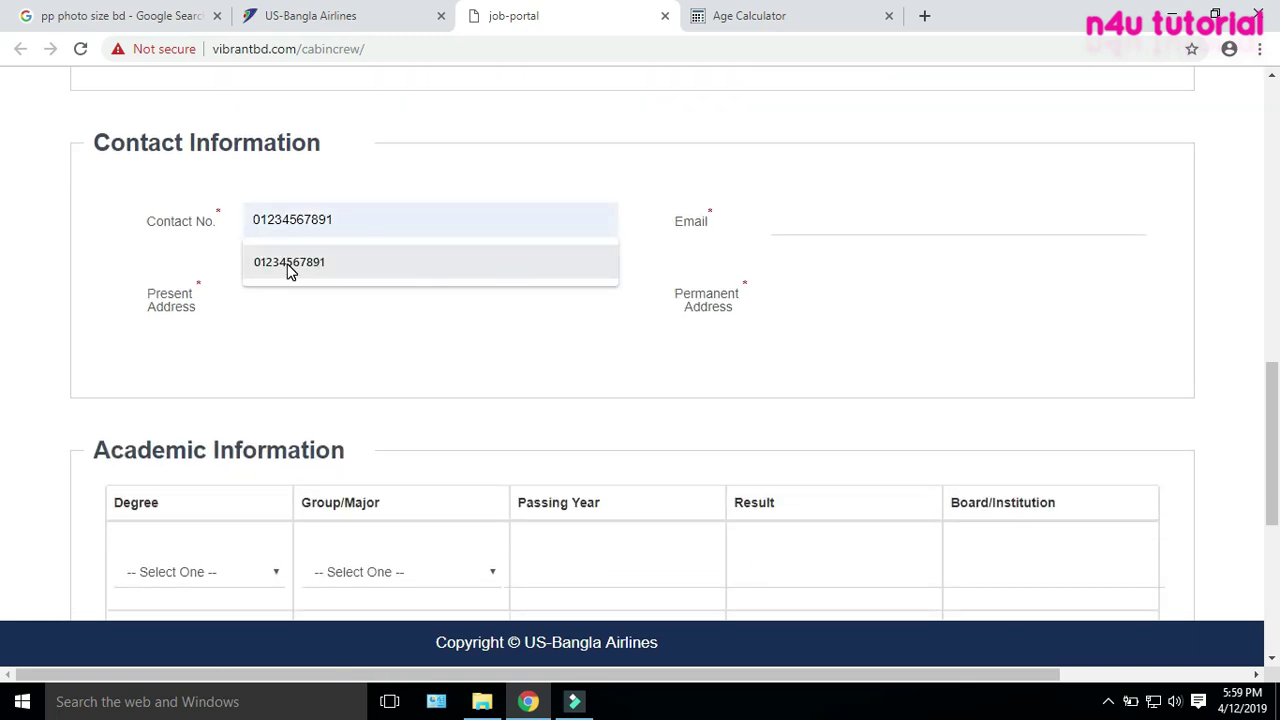
click(287, 264)
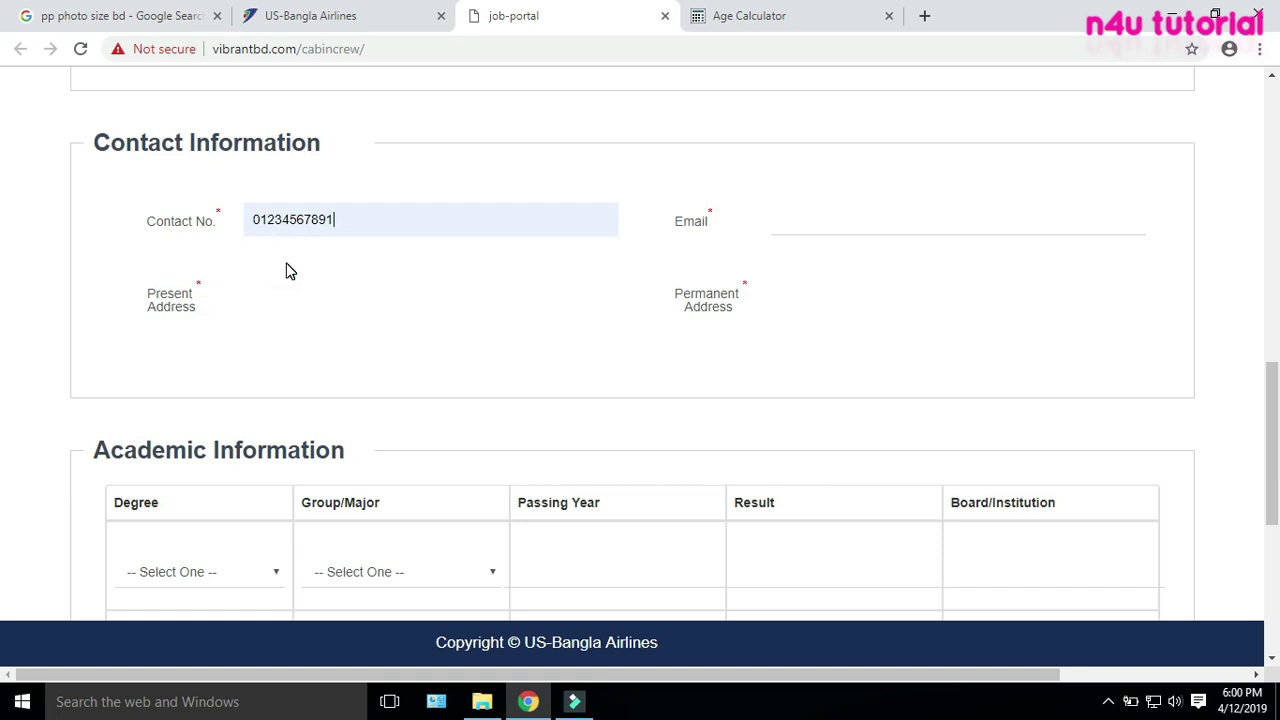
click(822, 225)
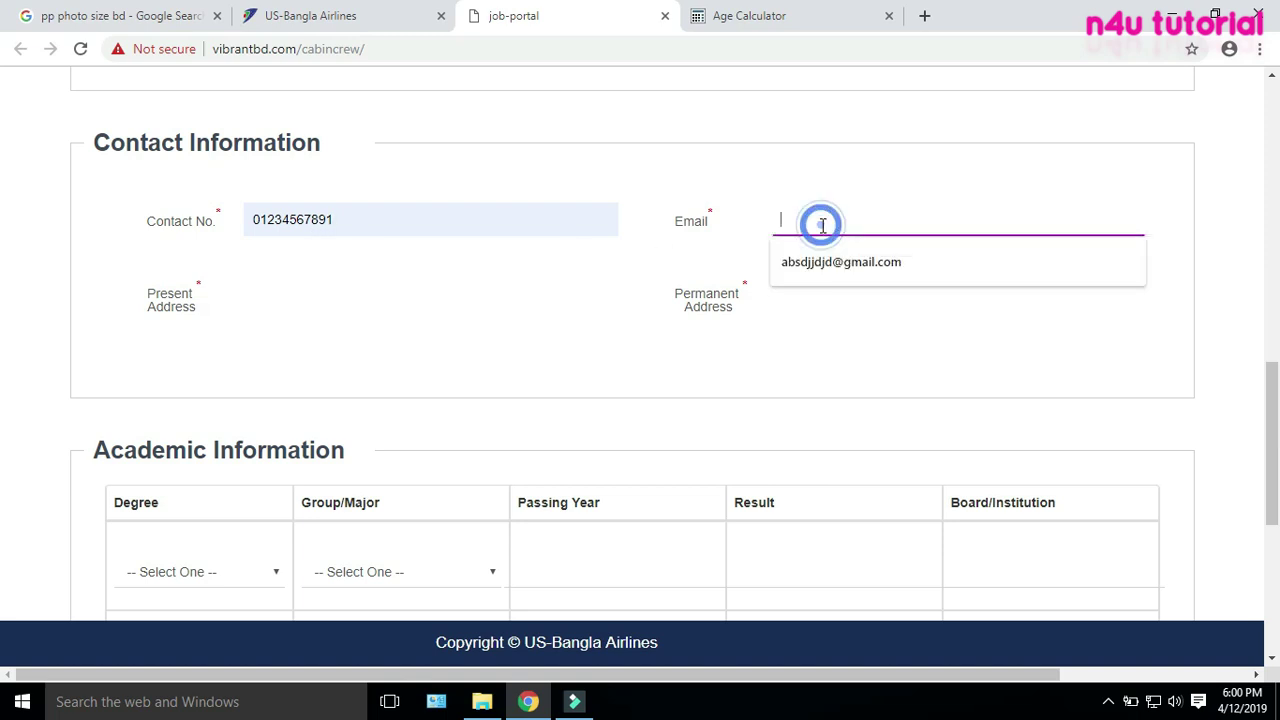
click(835, 261)
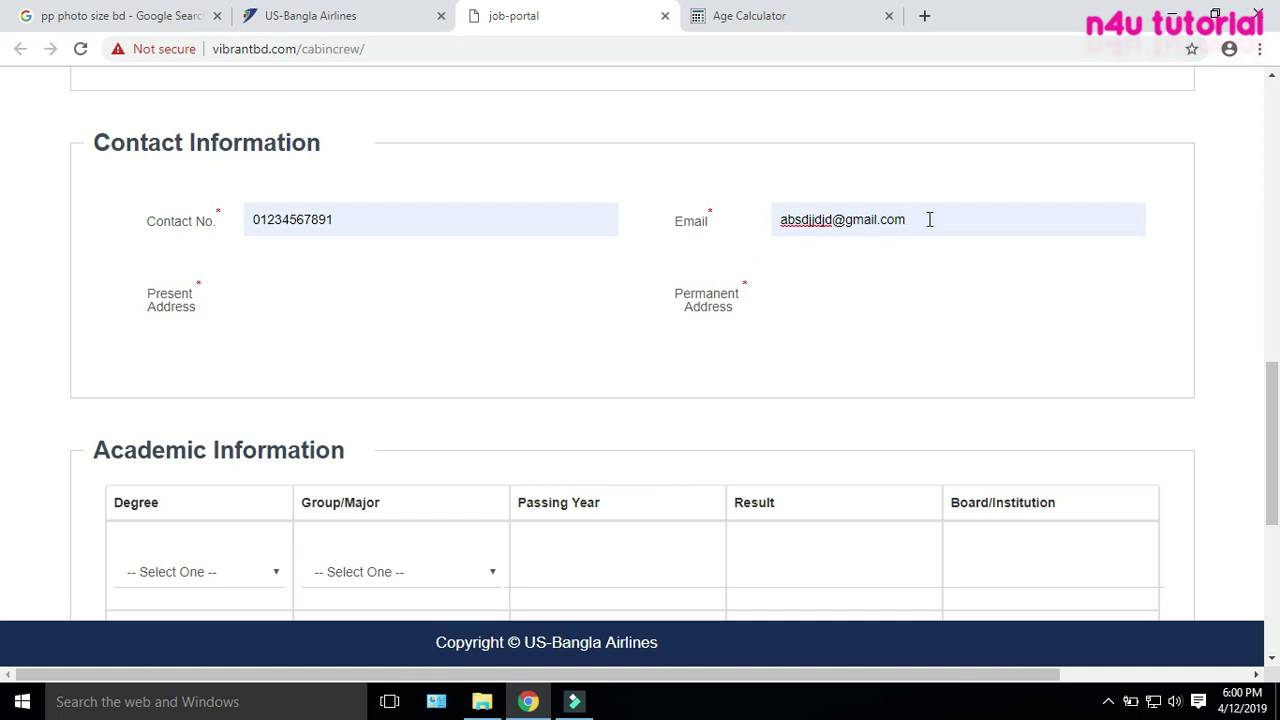
Type the present address, correcting its first letter to uppercase
click(334, 277)
click(321, 306)
text(cANTONMENT)
text(DHAKA-1206)
click(259, 291)
key(BackSpace)
text(C)
click(465, 295)
Enter the permanent address
click(829, 290)
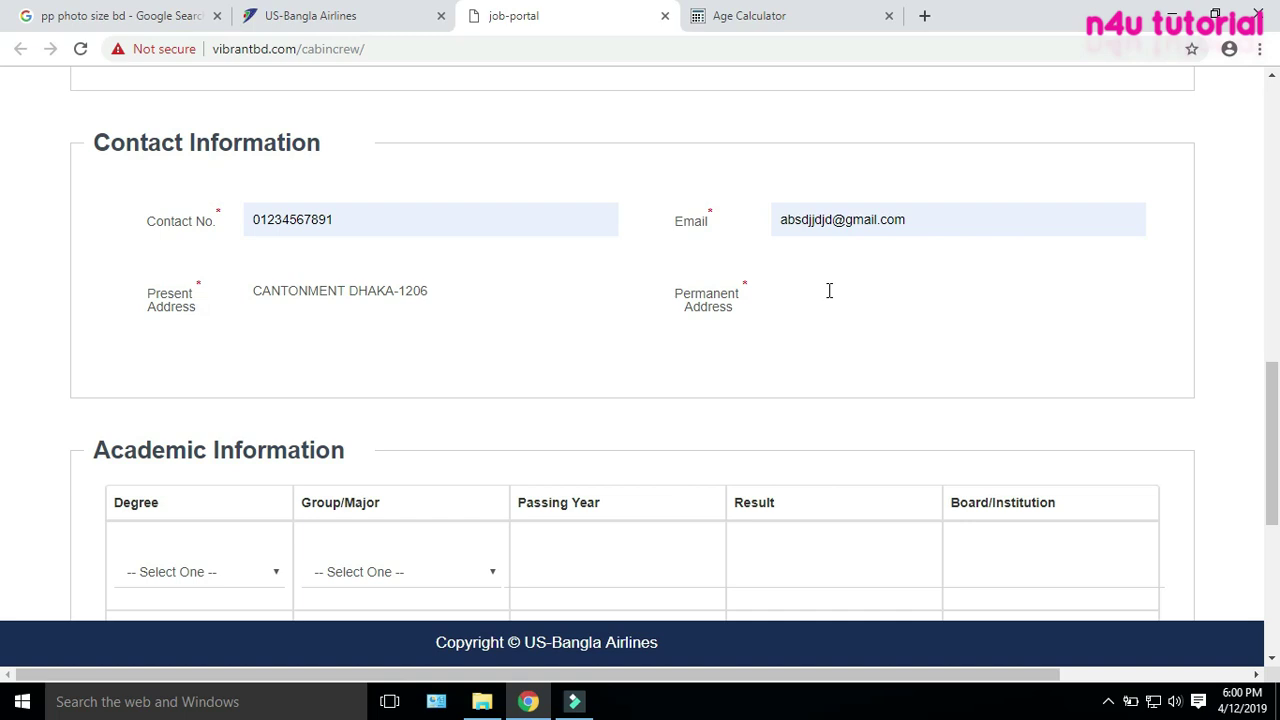
text(VILL-ABC)
scroll(786, 360, down, 2)
Choose SSC/O-Level as the first row's degree, briefly checking the career page requirements
scroll(786, 360, down, 1)
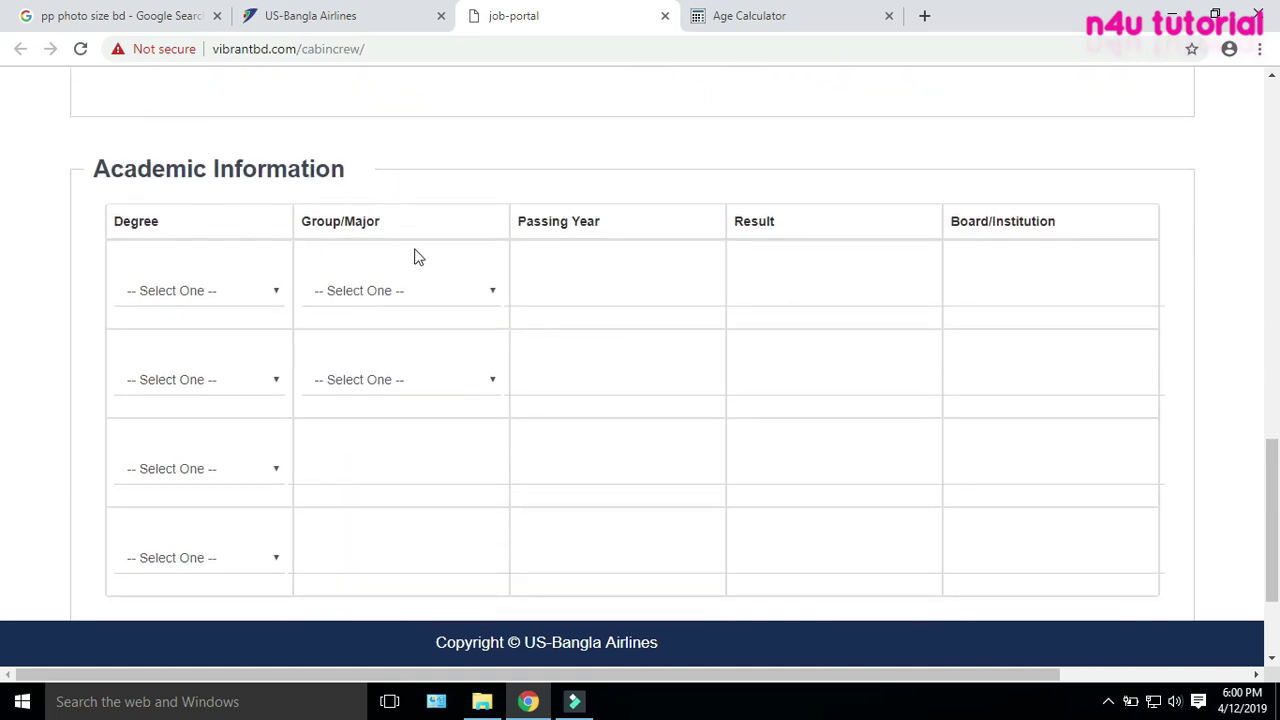
click(271, 294)
click(160, 333)
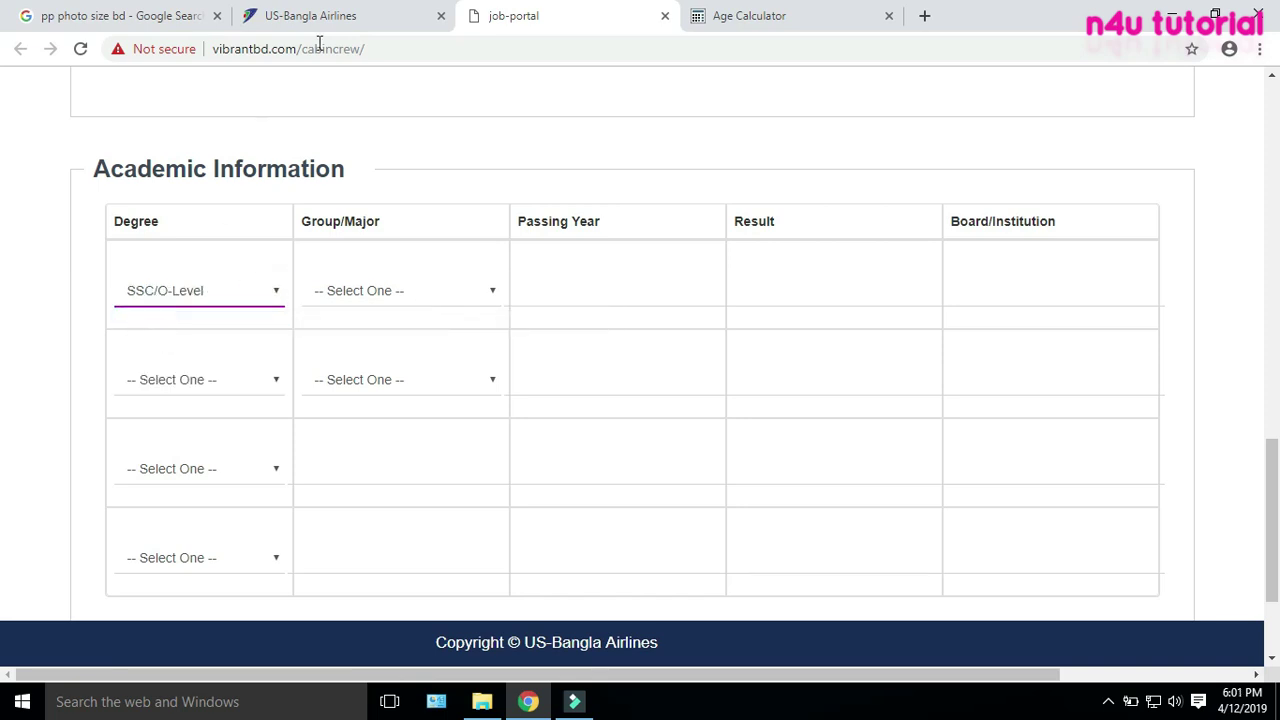
click(331, 22)
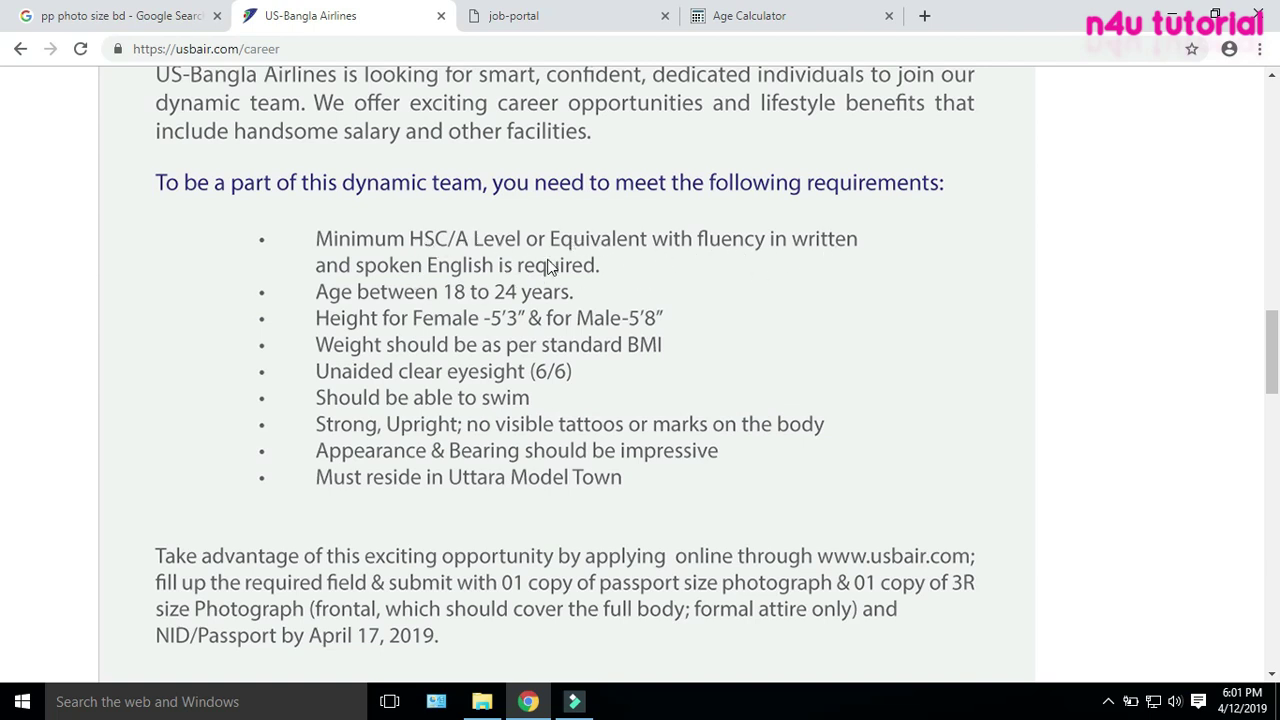
click(750, 15)
click(586, 15)
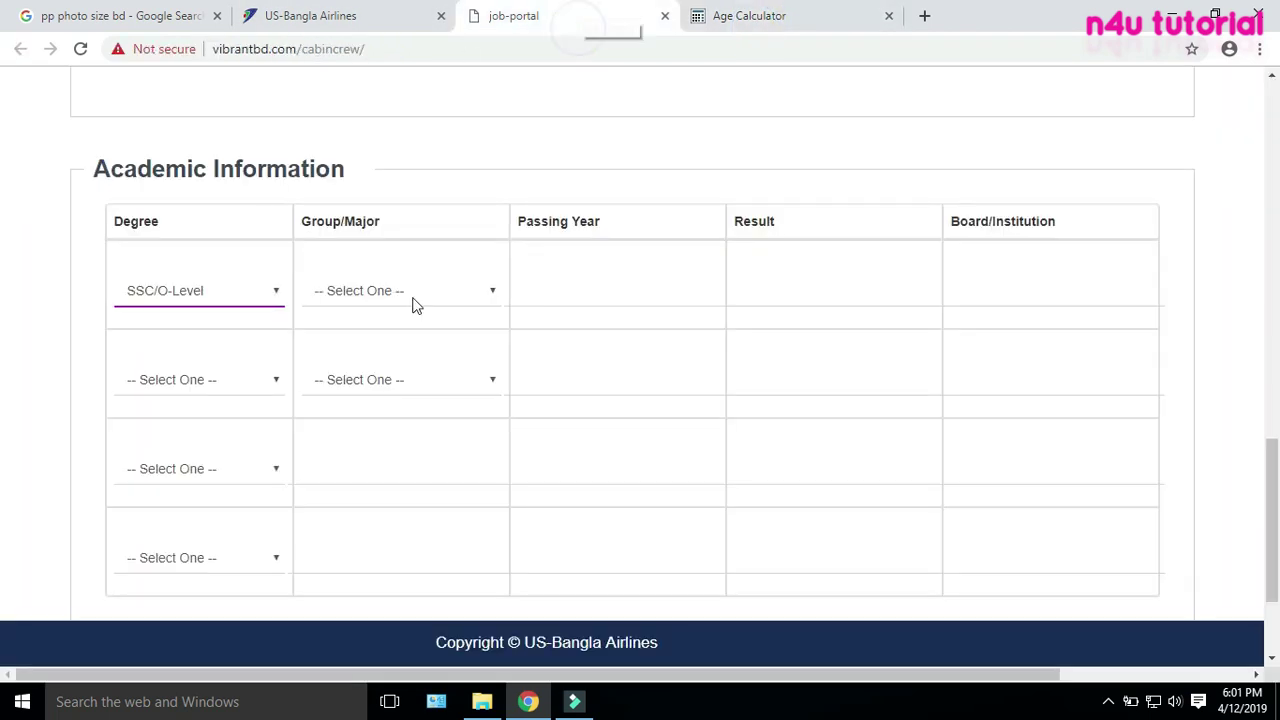
Complete the SSC row with Commerce, 2010, result 5.00 and board JESSORE
click(354, 297)
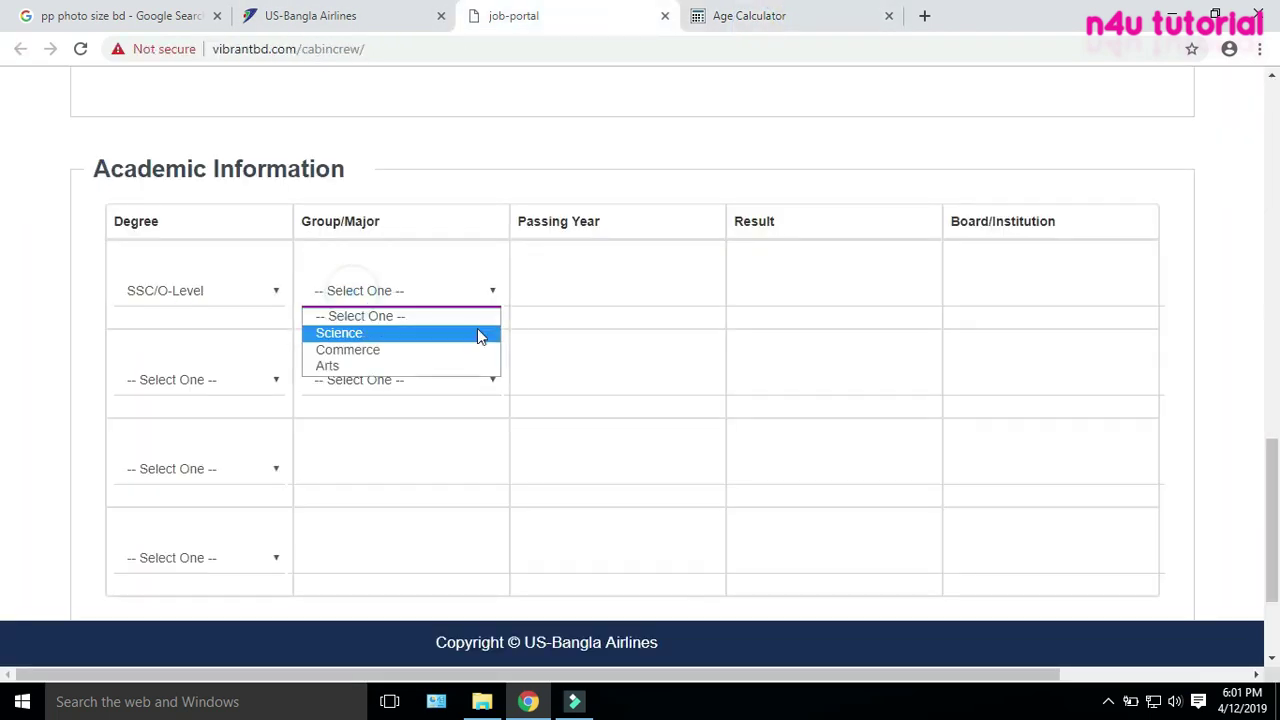
click(355, 352)
click(560, 290)
click(543, 335)
click(797, 290)
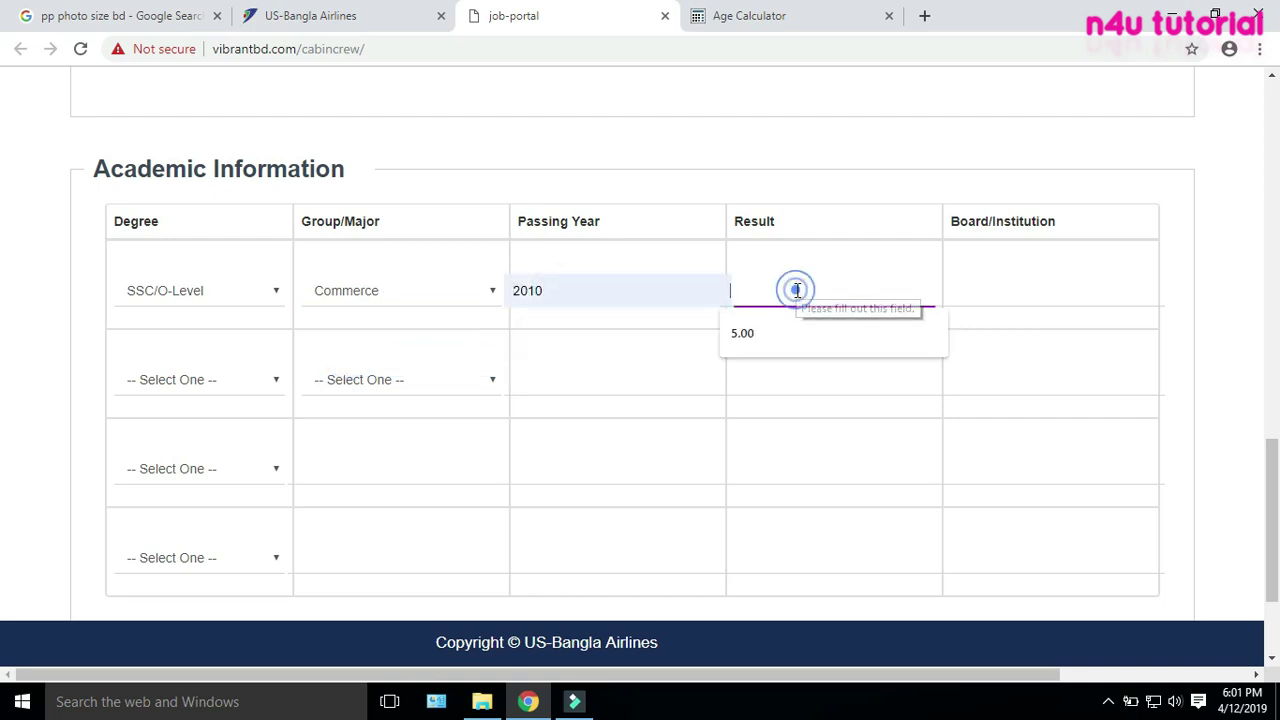
click(740, 322)
click(994, 290)
click(969, 327)
click(948, 295)
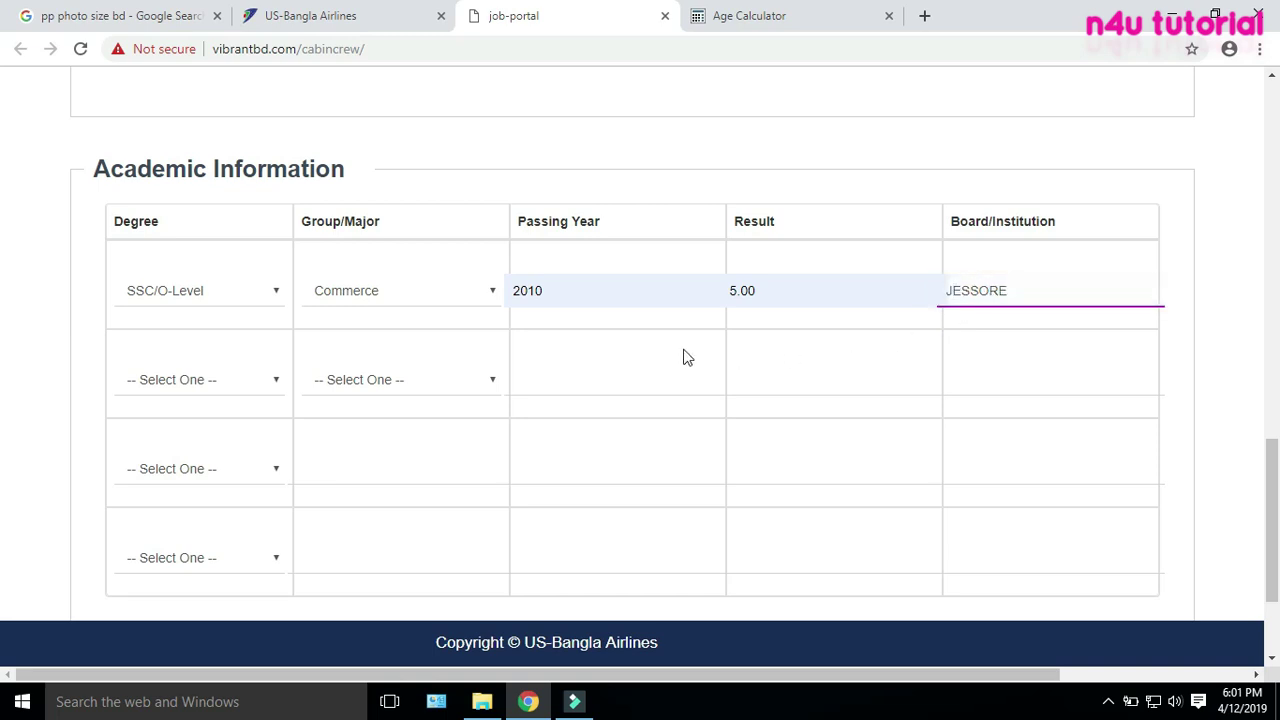
Choose HSC/A-Level as the second row's degree
click(184, 370)
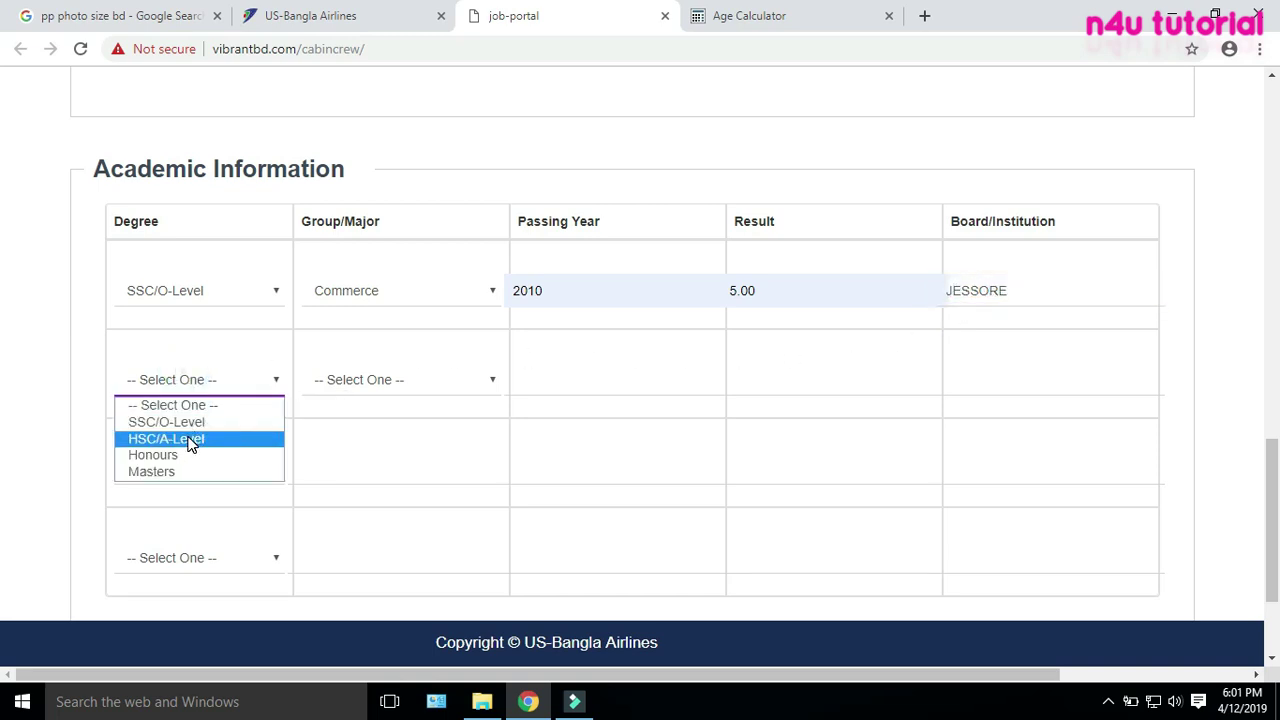
click(188, 438)
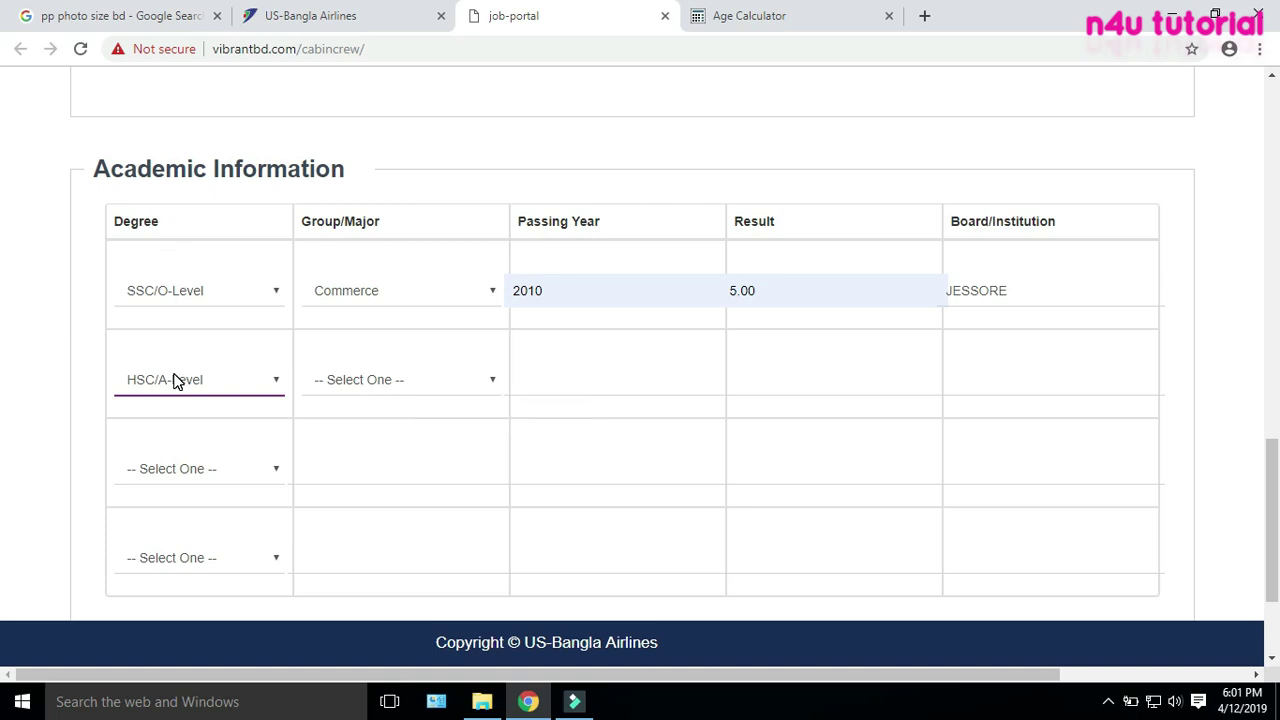
scroll(175, 380, down, 2)
scroll(175, 380, up, 1)
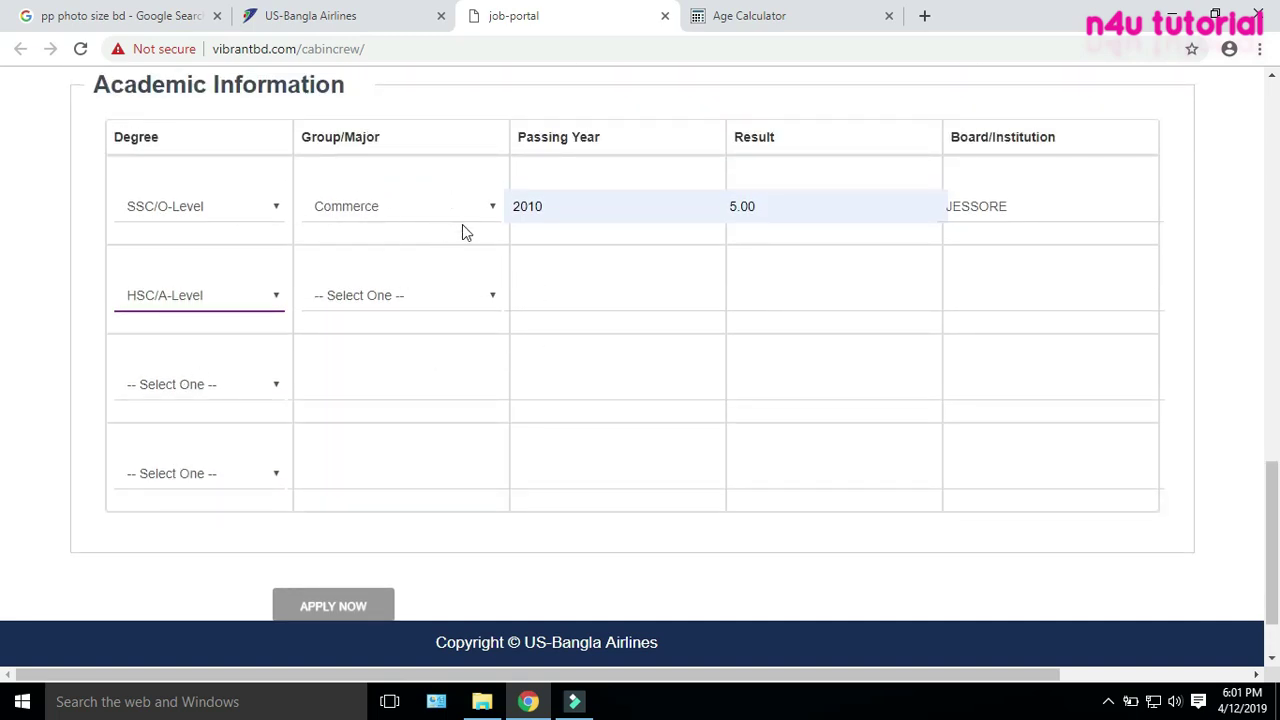
click(386, 378)
click(457, 120)
Complete the HSC row with Commerce, 2012, result 5.00 and board DHAKA
click(366, 294)
click(371, 356)
click(552, 300)
click(550, 330)
click(753, 286)
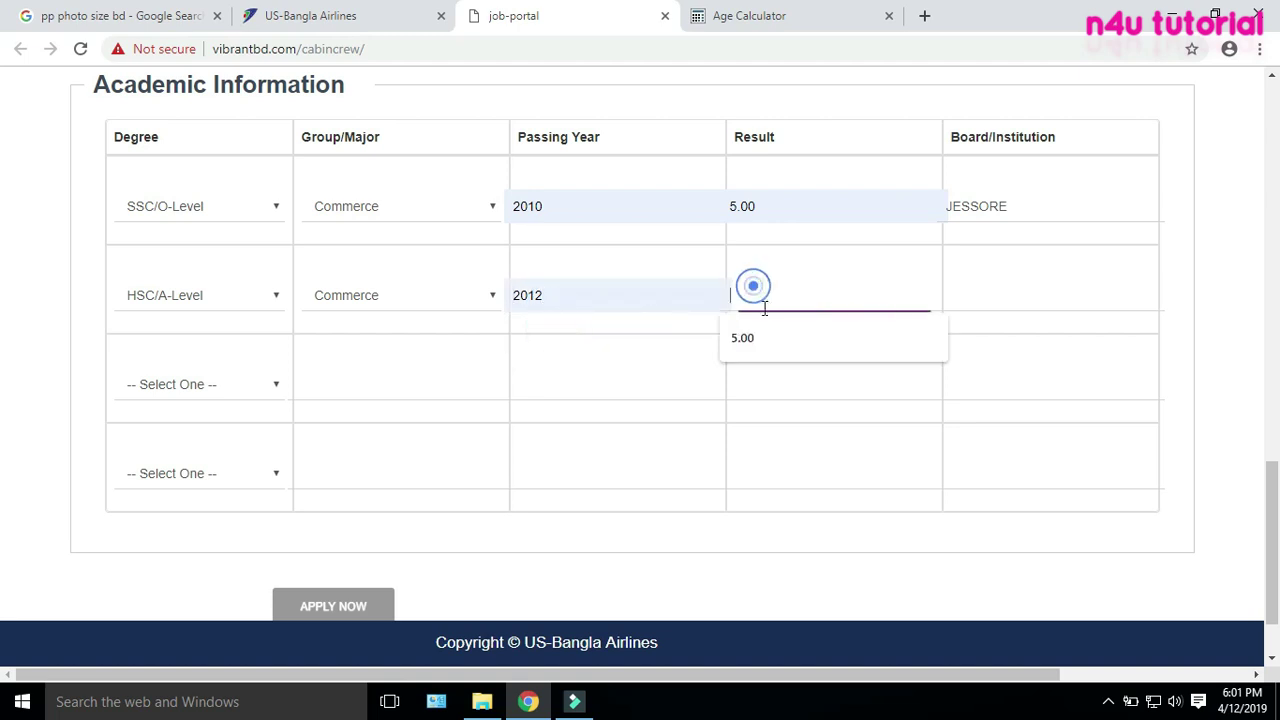
click(760, 336)
click(1014, 283)
click(951, 334)
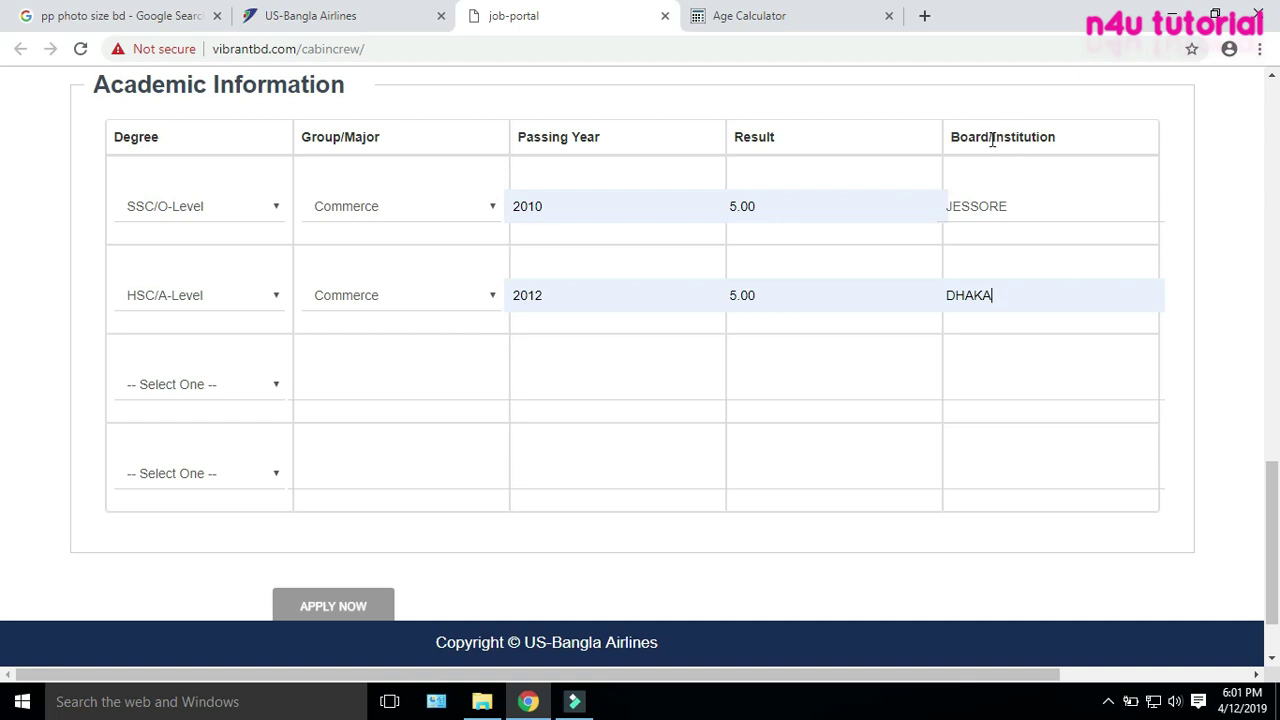
drag(992, 140, 1083, 149)
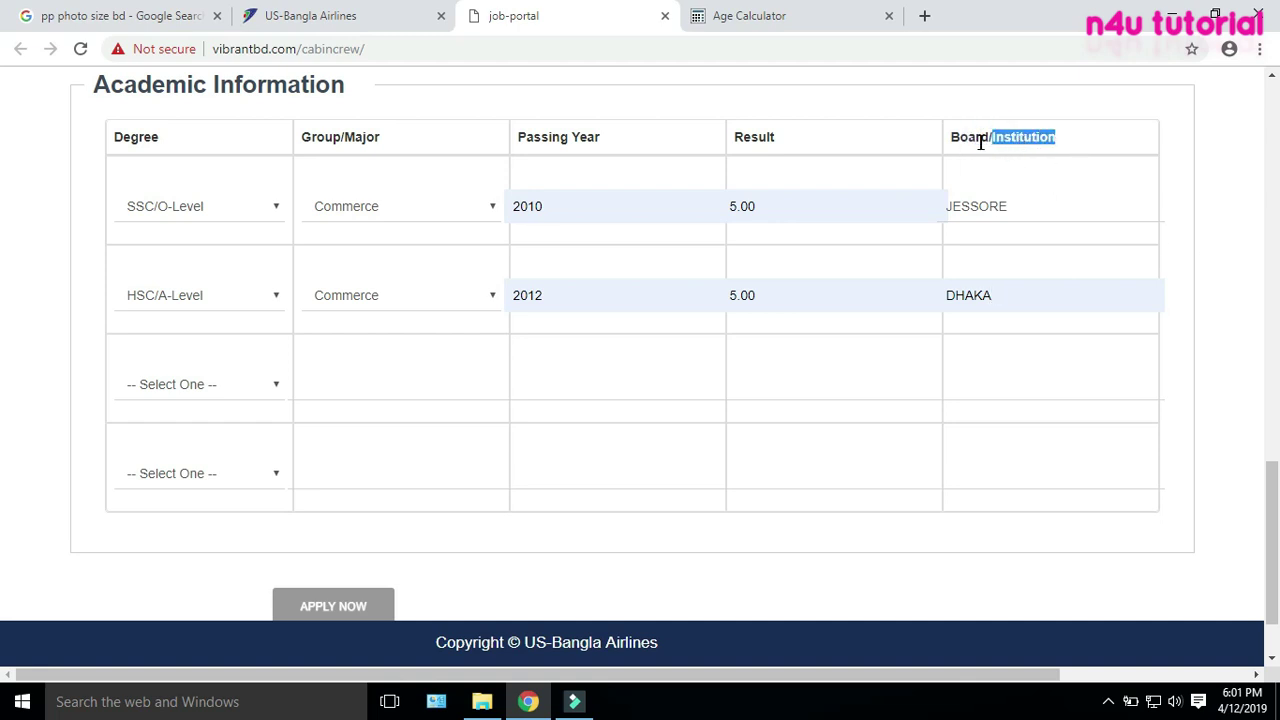
click(952, 140)
Review the filled form, then submit it with the APPLY NOW button
scroll(643, 383, down, 1)
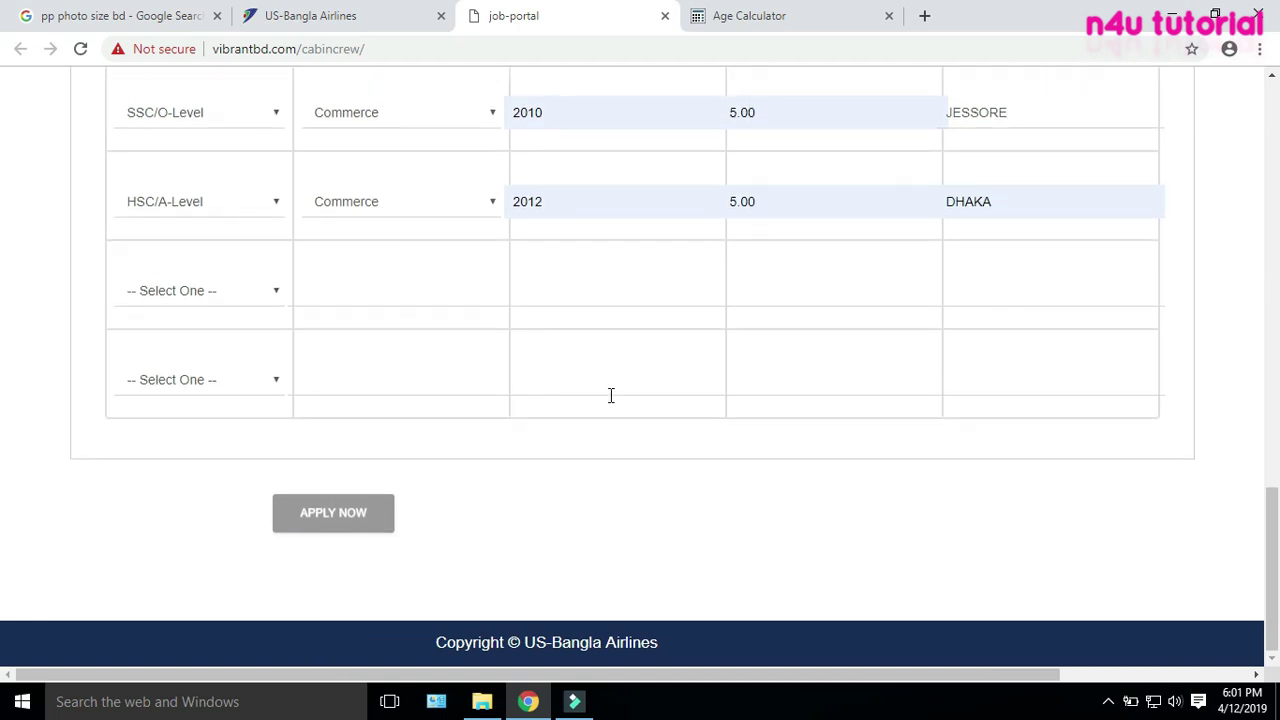
scroll(1196, 455, up, 15)
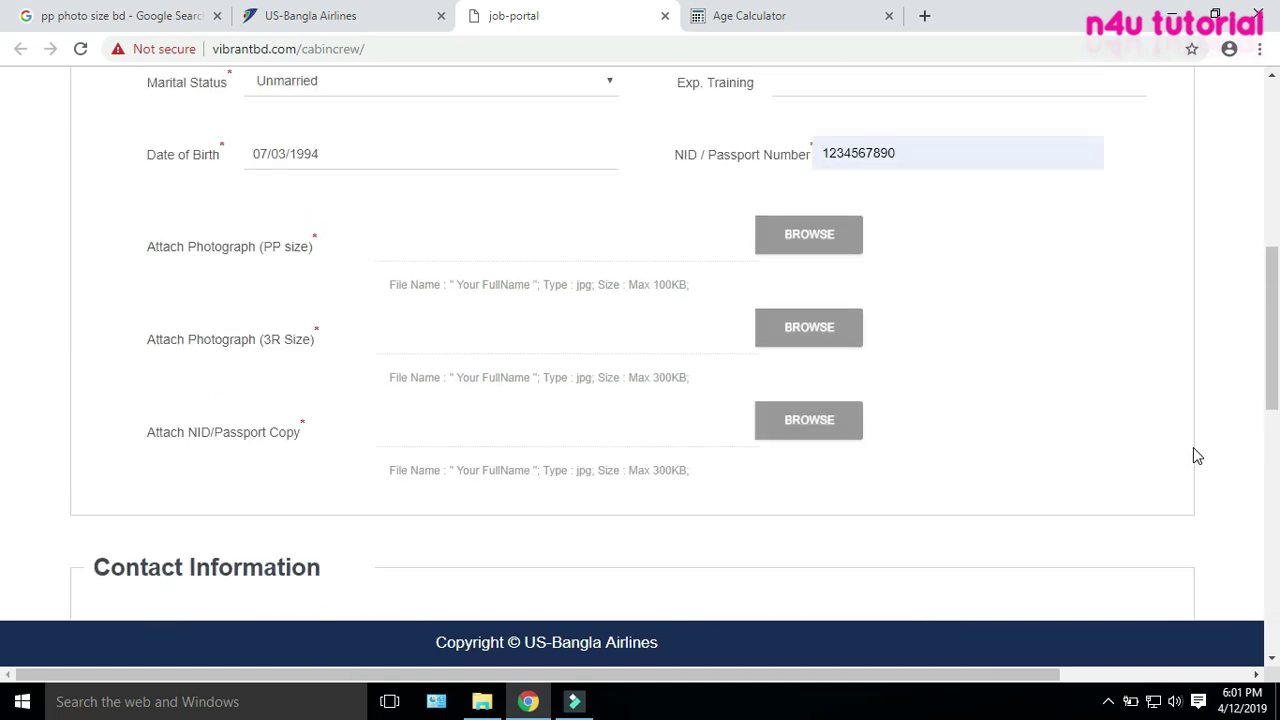
scroll(1193, 448, up, 2)
scroll(1193, 448, down, 15)
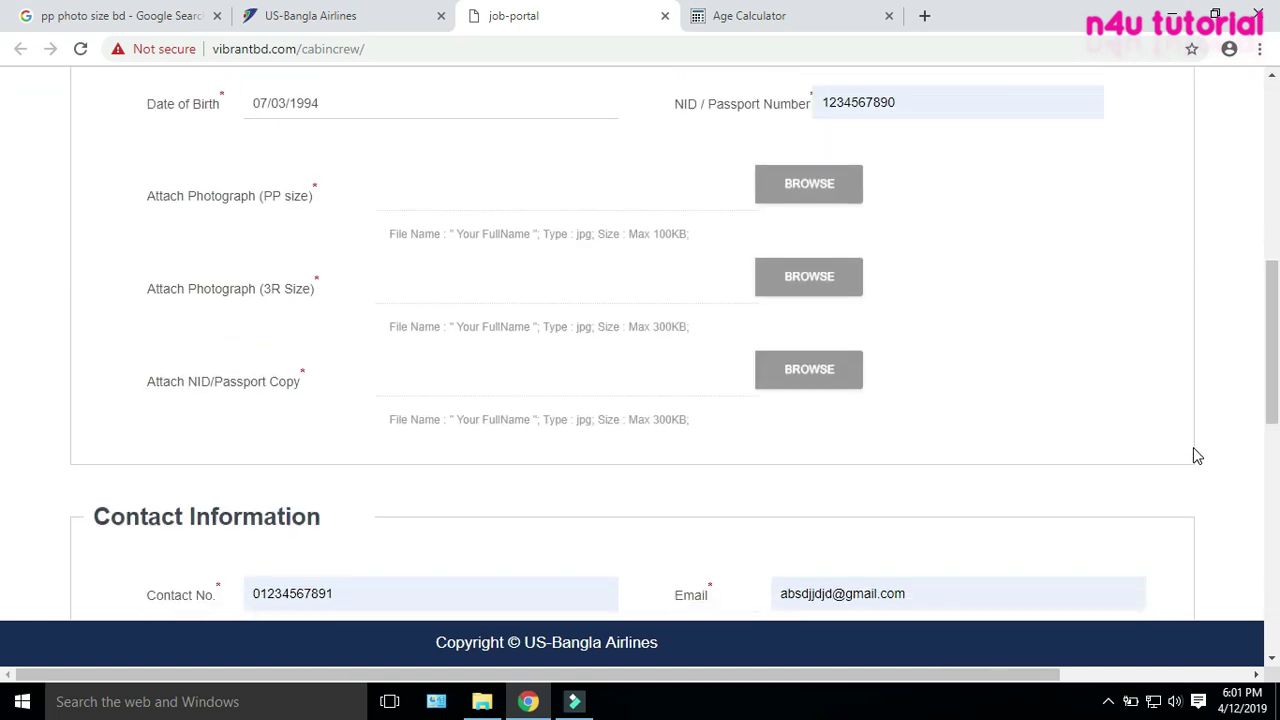
scroll(1196, 455, down, 3)
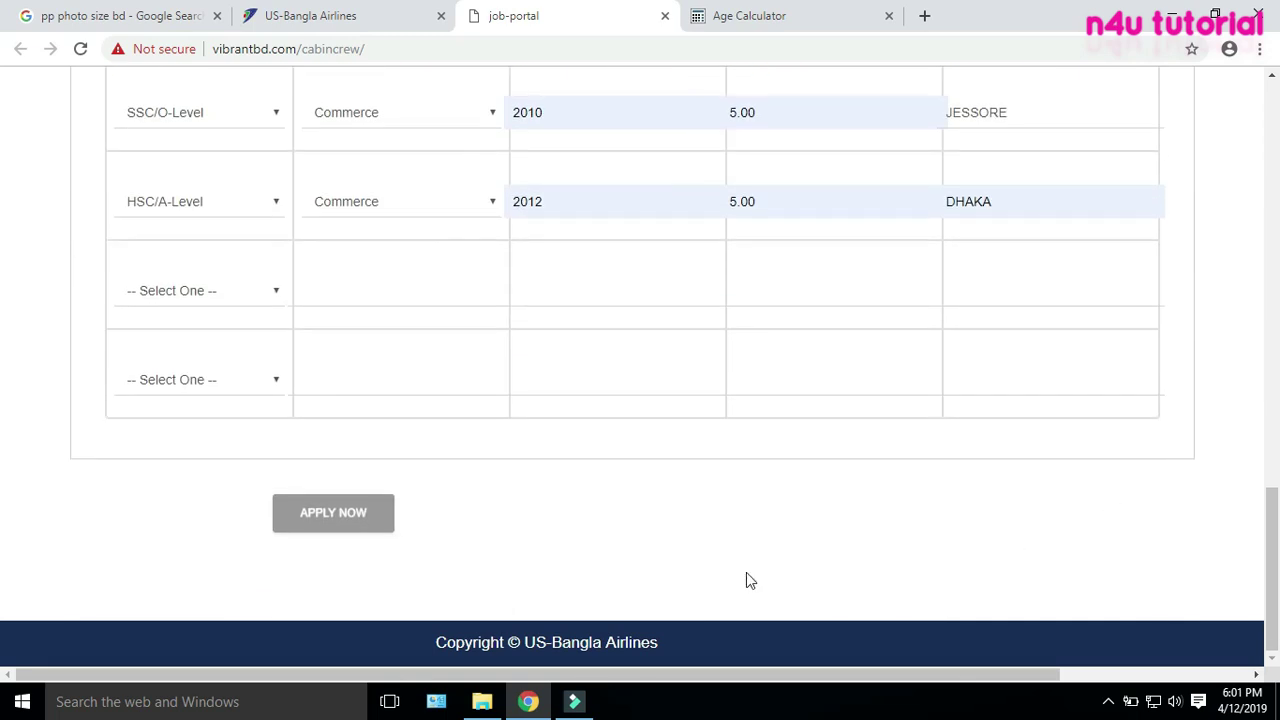
click(345, 533)
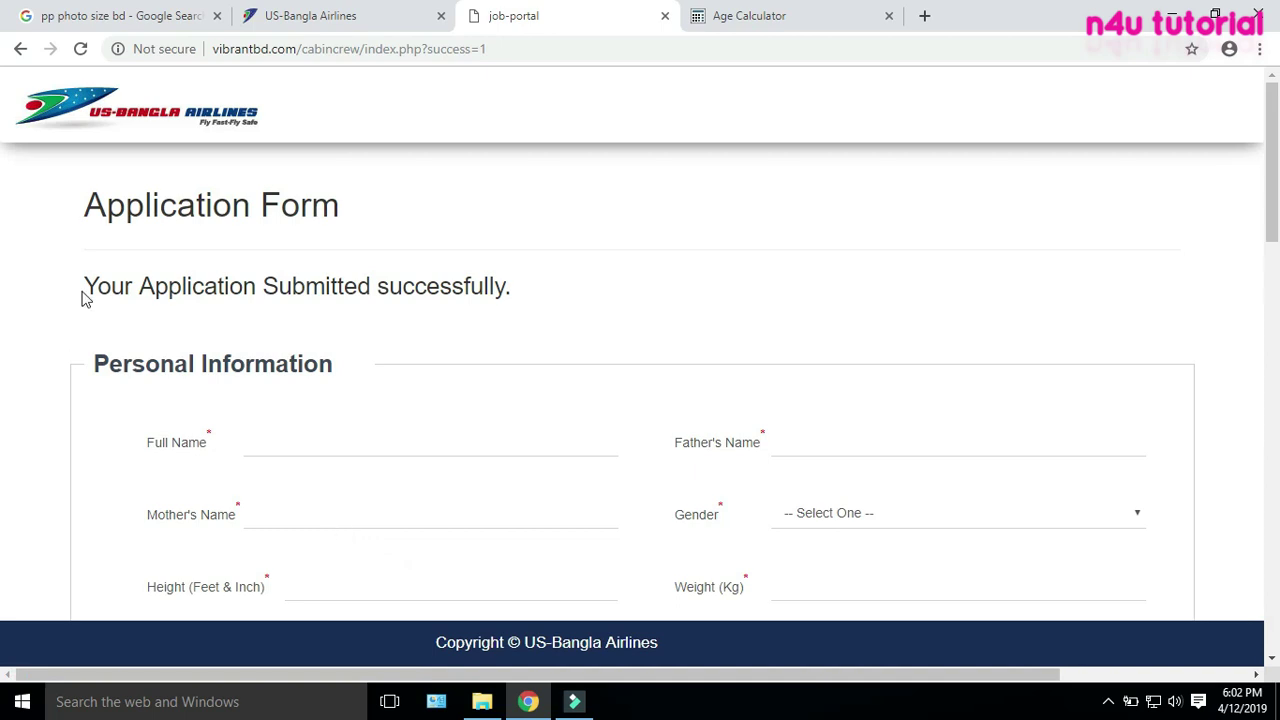
drag(85, 287, 542, 297)
click(541, 296)
scroll(543, 300, down, 10)
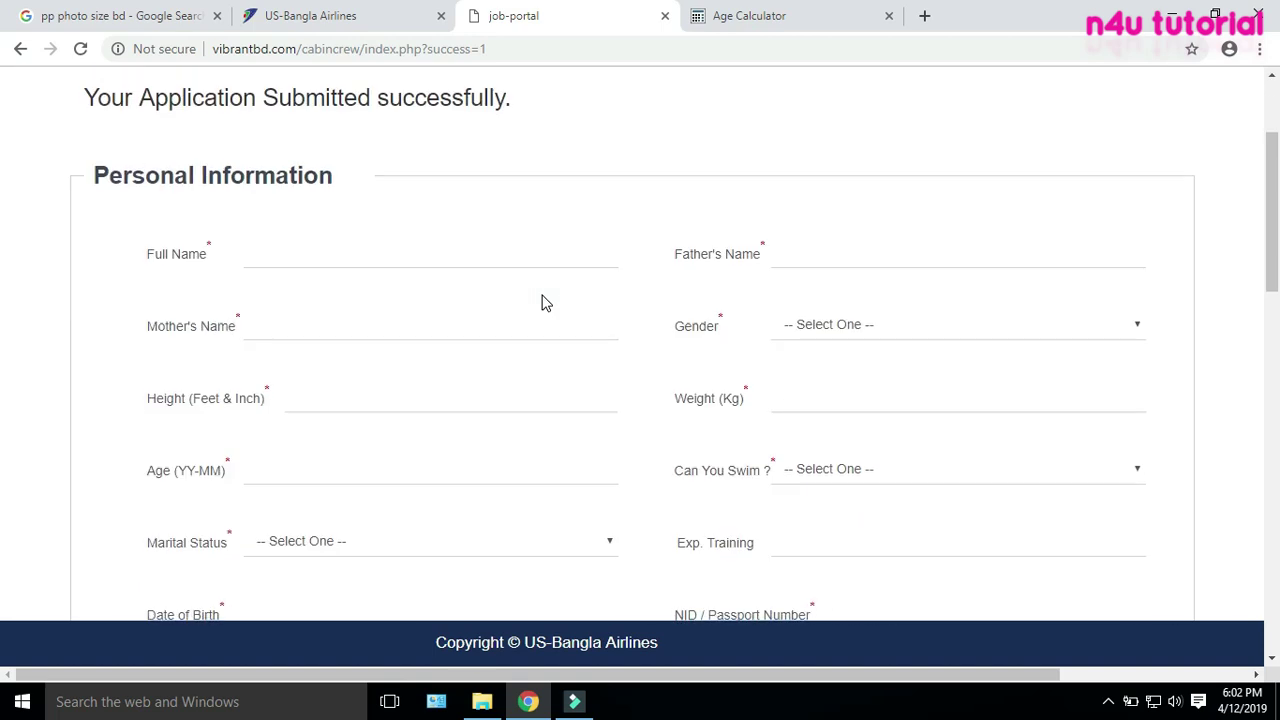
scroll(543, 300, down, 8)
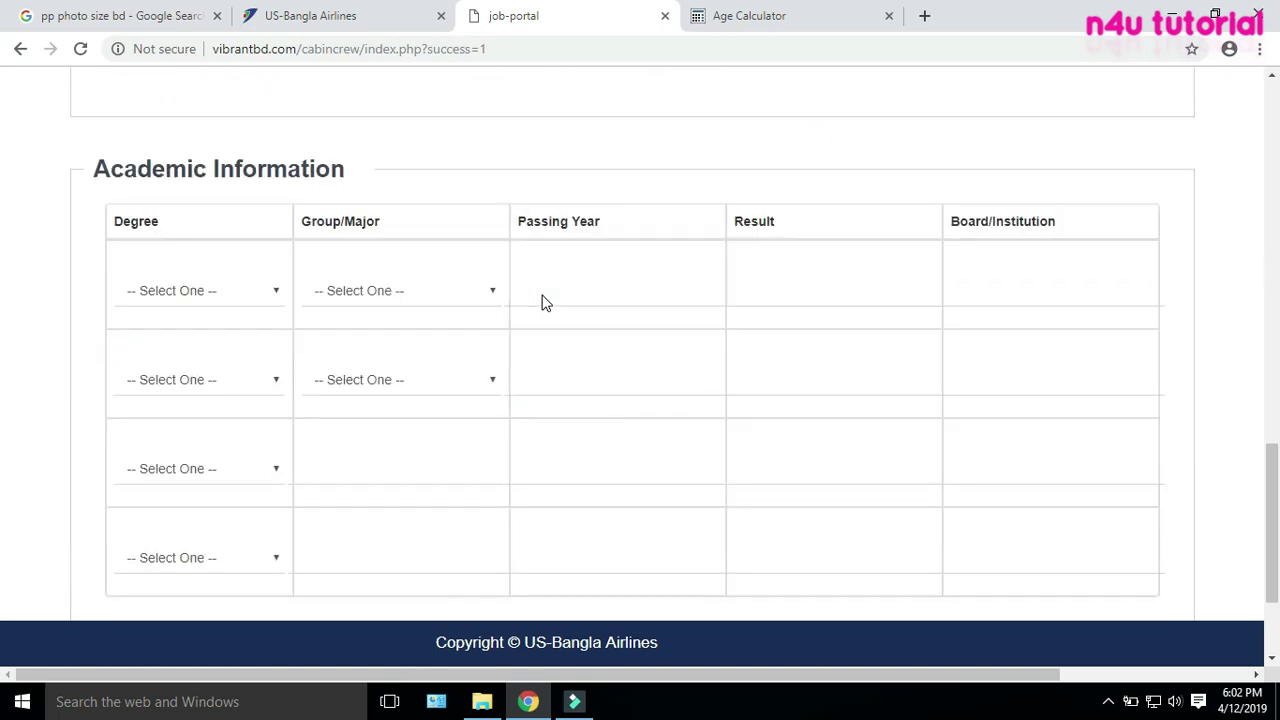
scroll(1228, 527, up, 18)
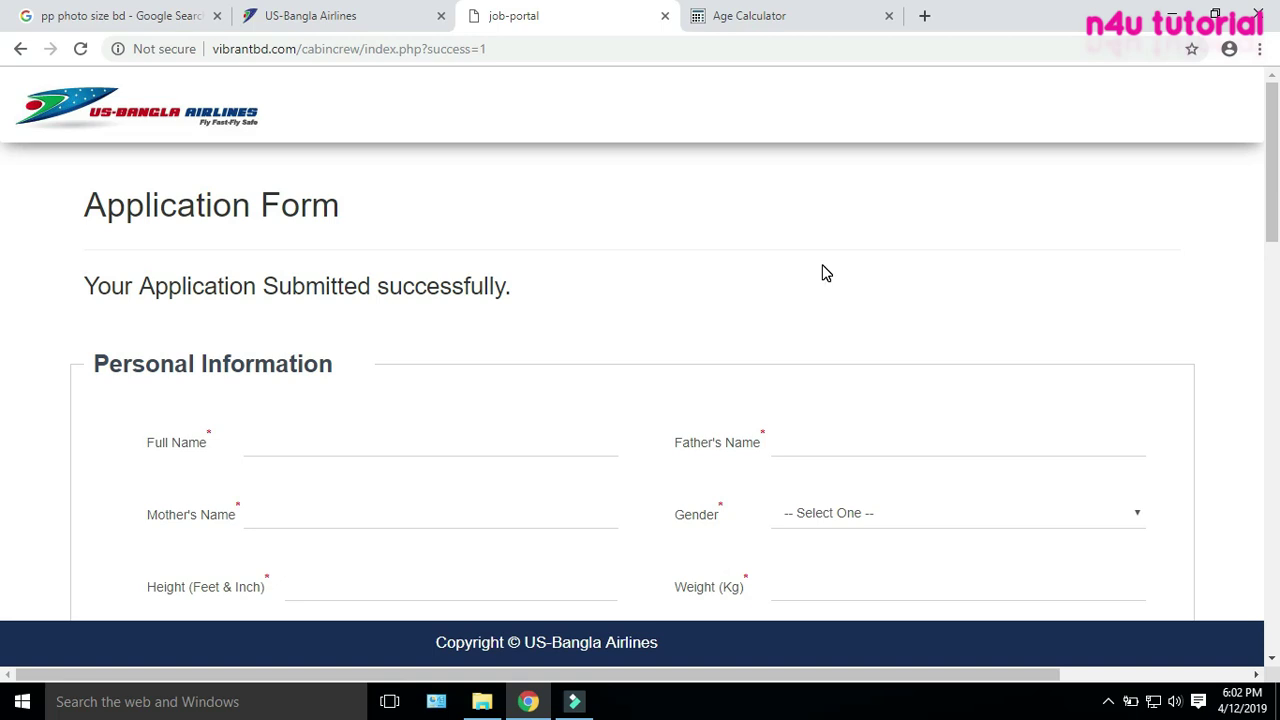
click(300, 16)
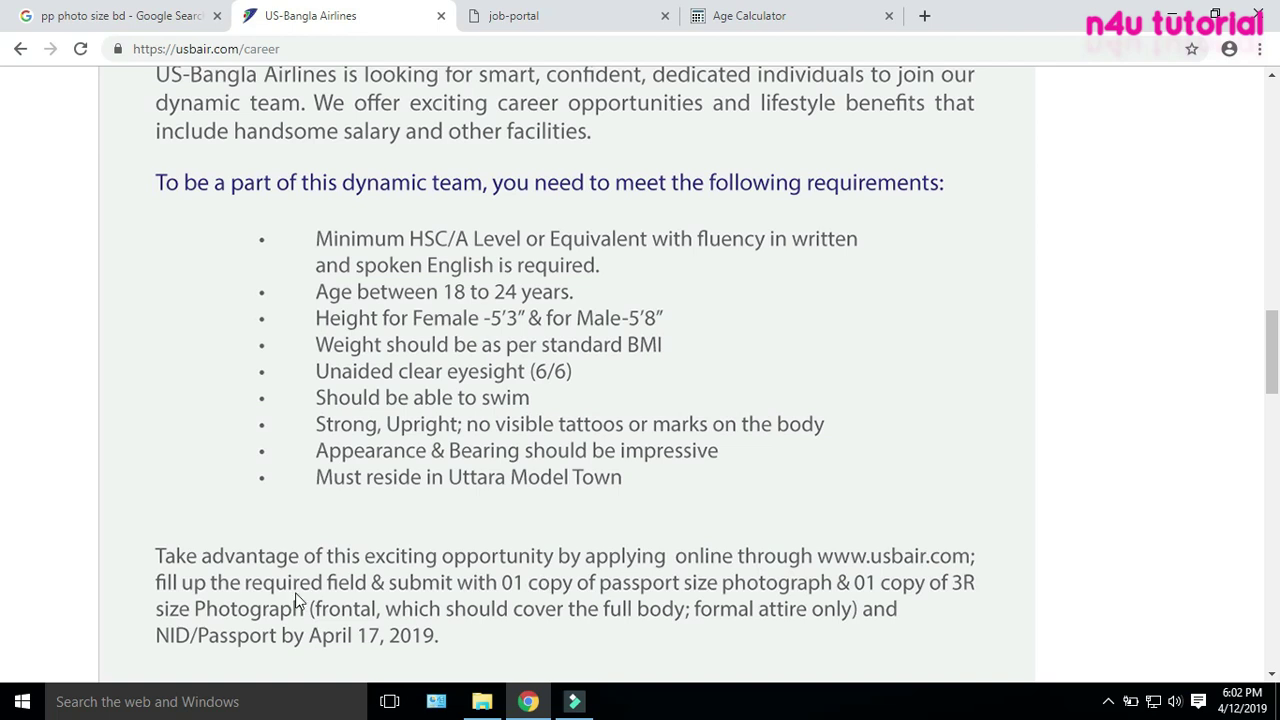
drag(205, 558, 452, 557)
click(452, 557)
click(458, 602)
click(524, 20)
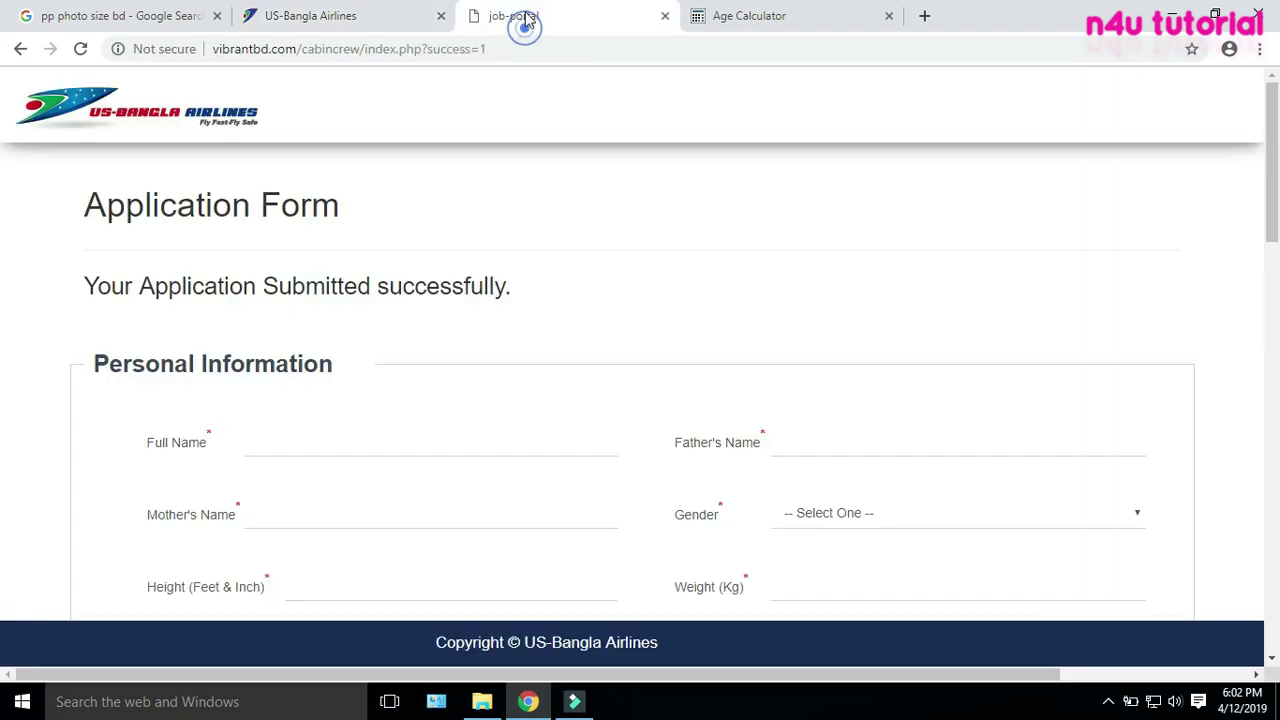
click(567, 305)
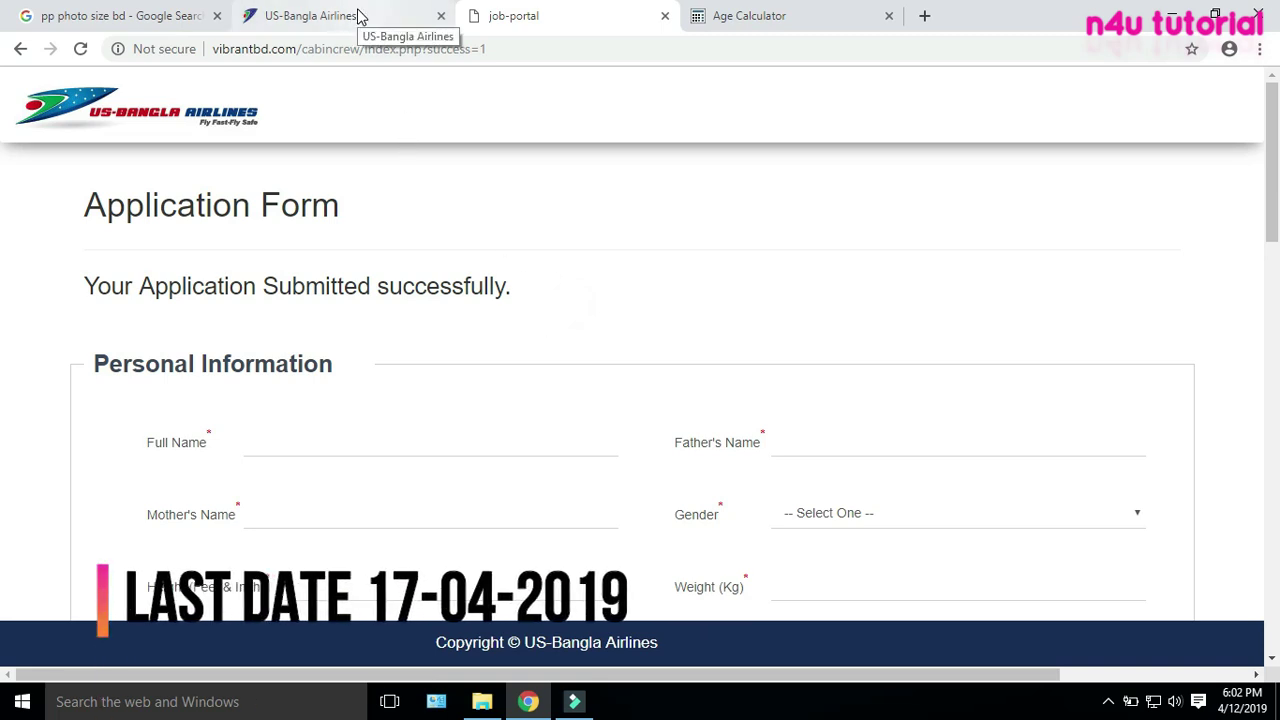
click(560, 305)
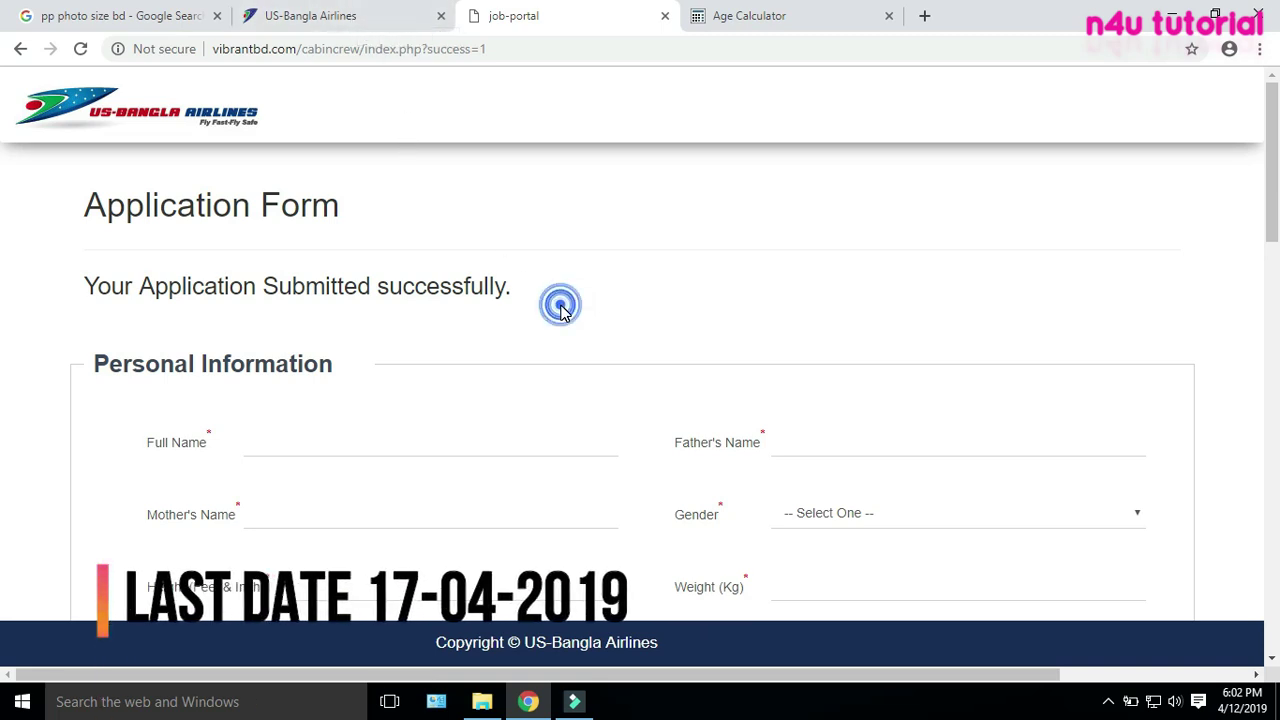
scroll(563, 329, down, 7)
scroll(537, 366, down, 5)
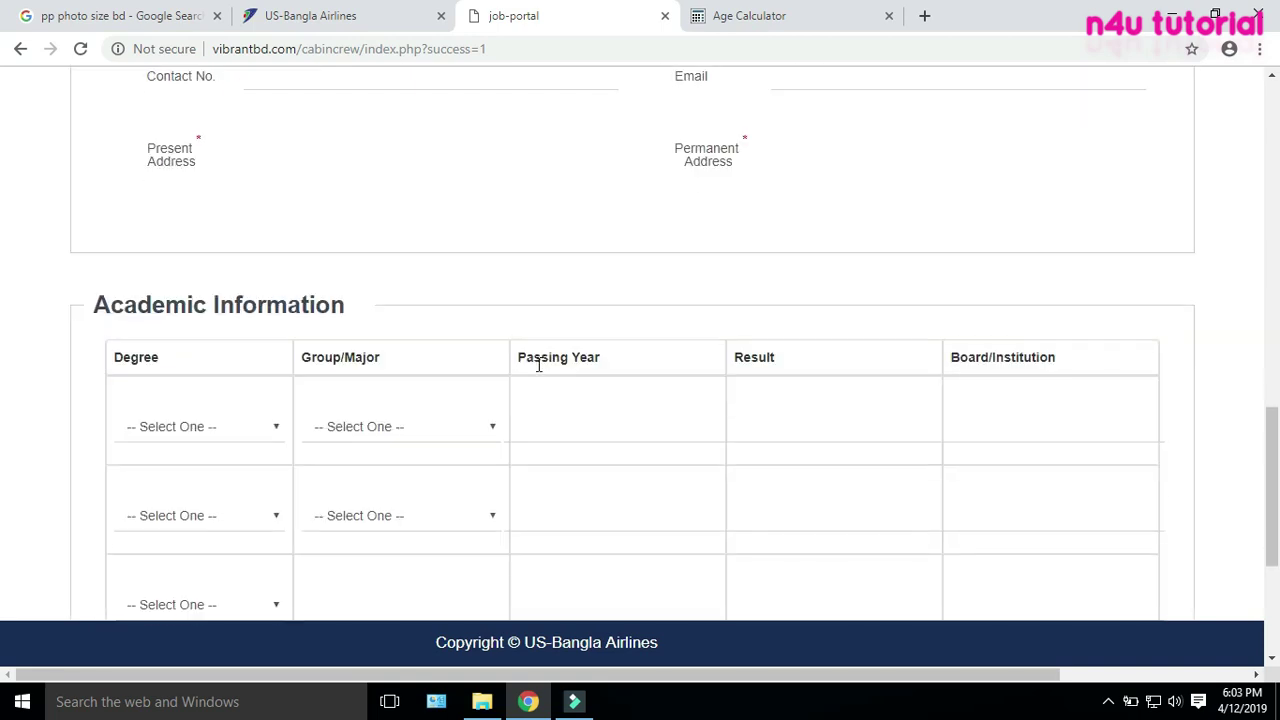
scroll(537, 364, down, 3)
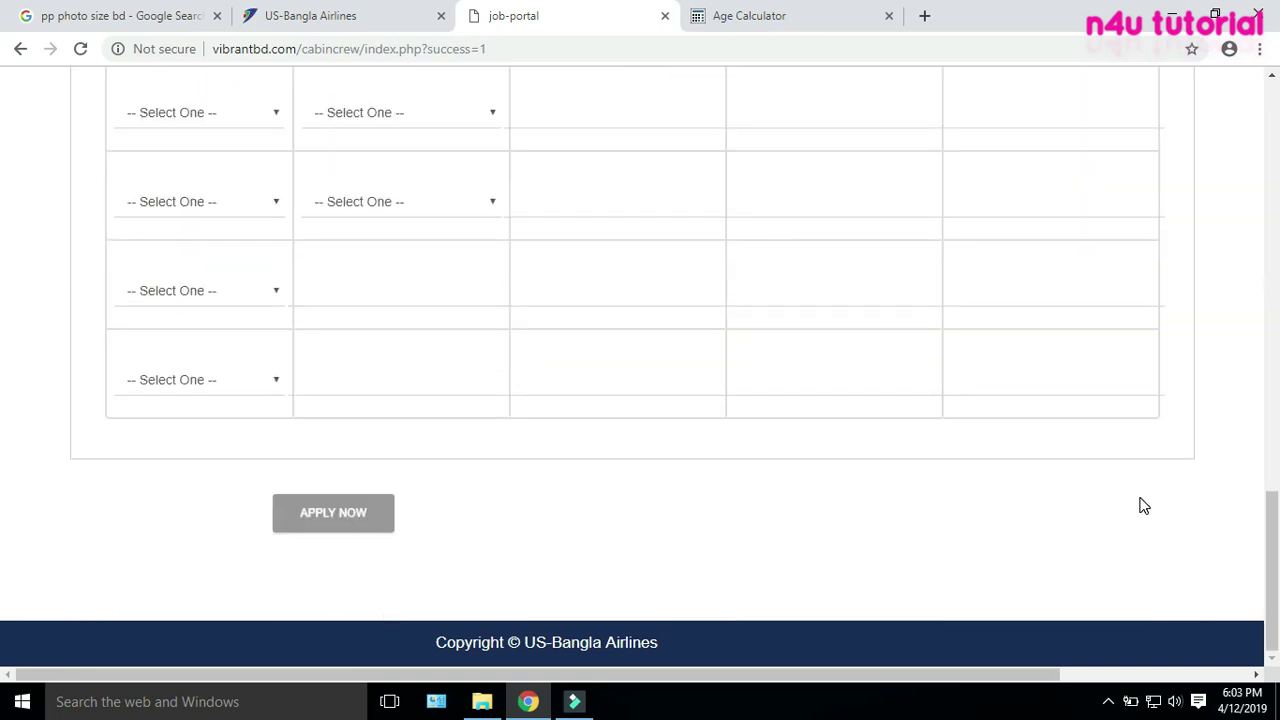
scroll(1146, 513, up, 5)
scroll(1143, 512, up, 10)
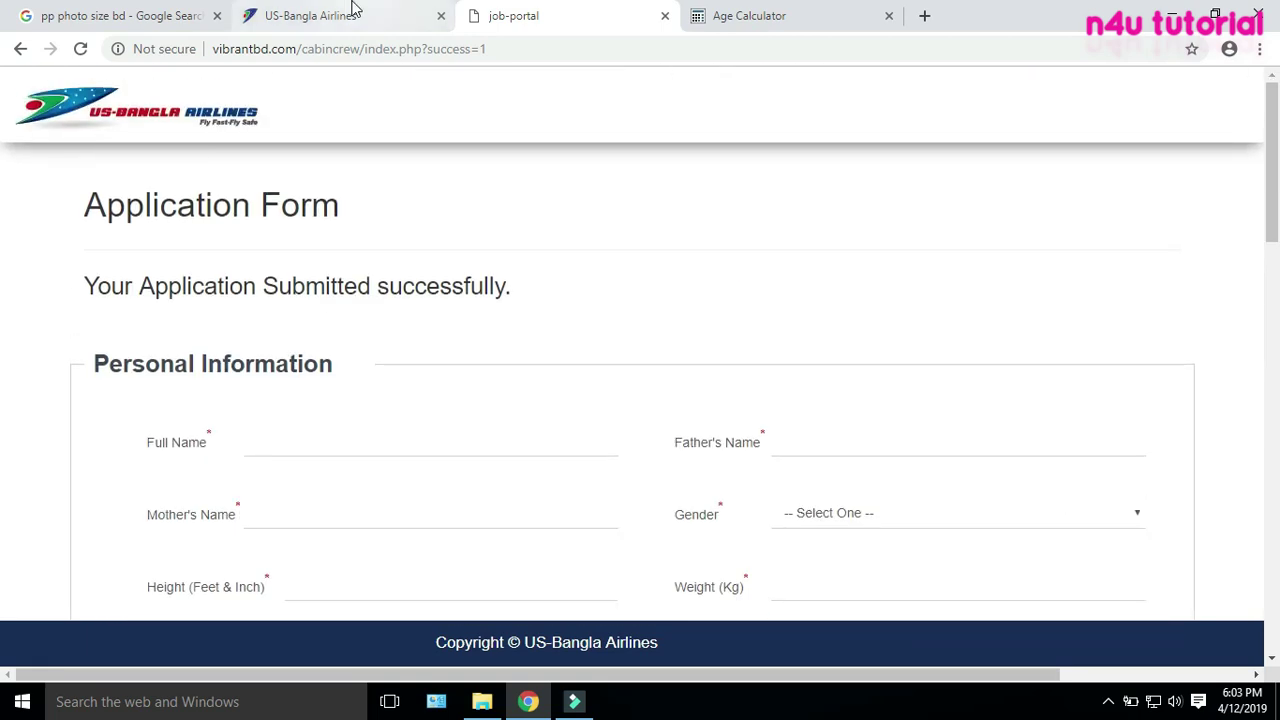
click(352, 10)
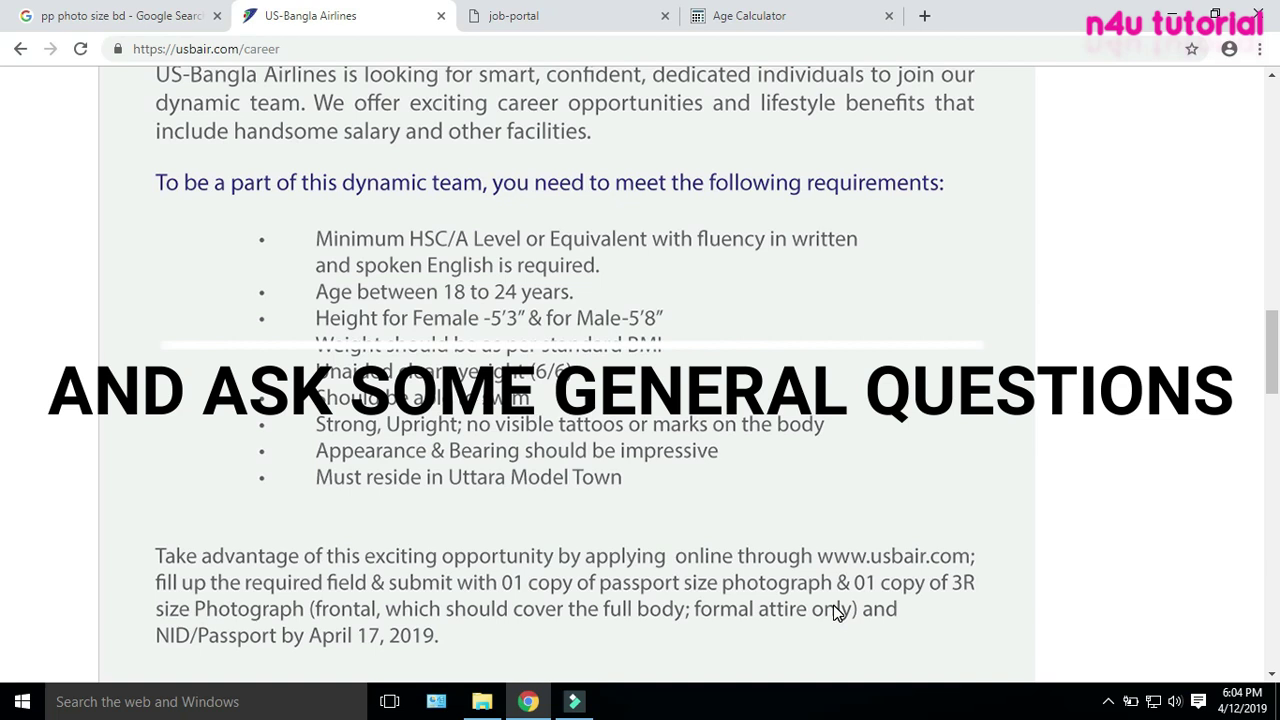
Scroll the US-Bangla careers page down to the requirements and April 17, 2019 deadline
scroll(838, 612, down, 1)
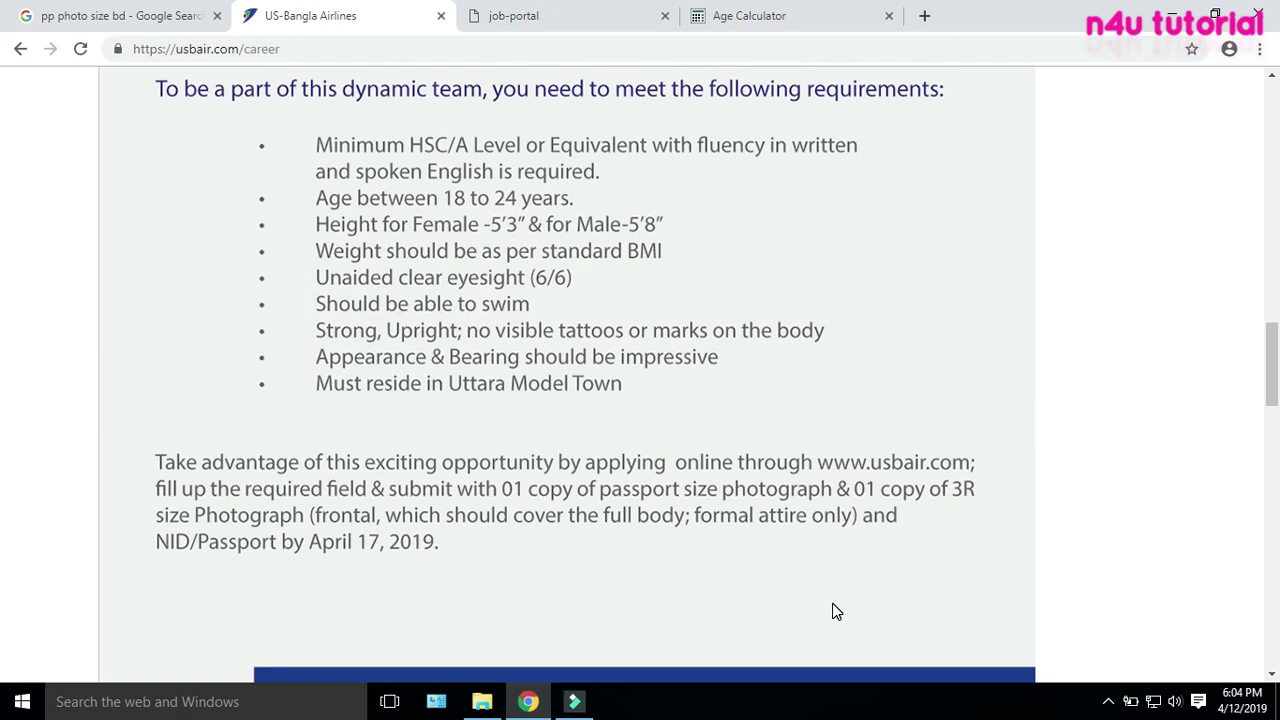